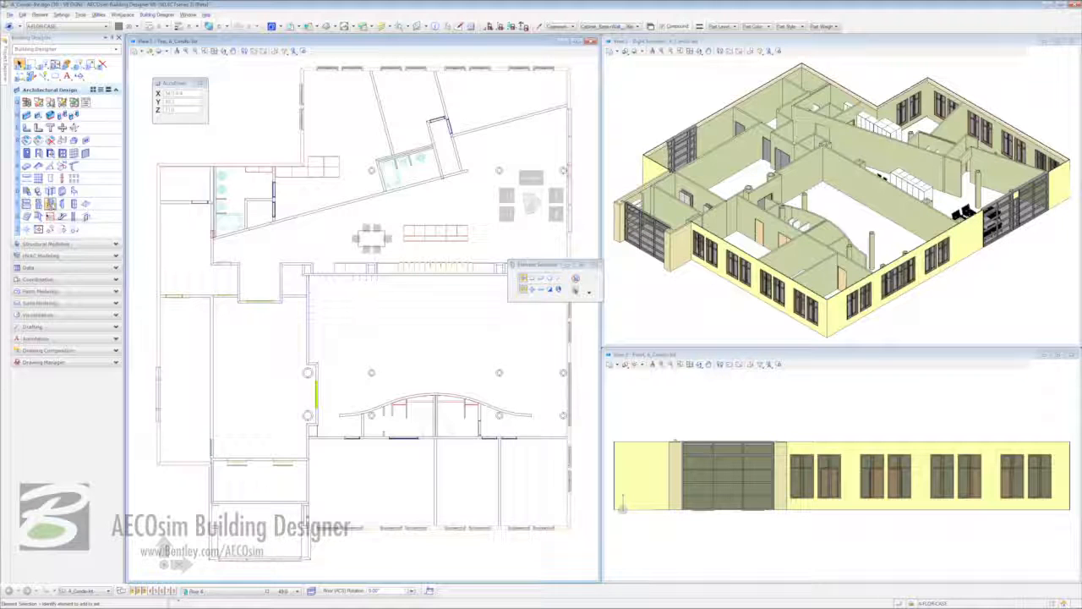
- Start placing a safety specialty and choose the Fire Hose Assembly and Extinguisher Cabinet | Recessed - 30 x 30 type
click(62, 204)
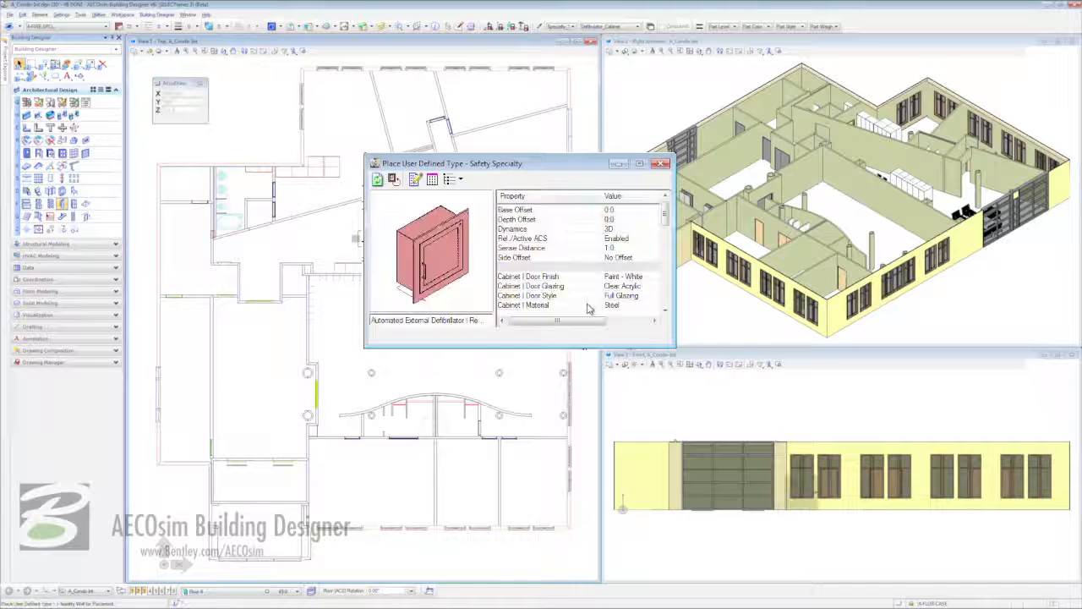
click(486, 319)
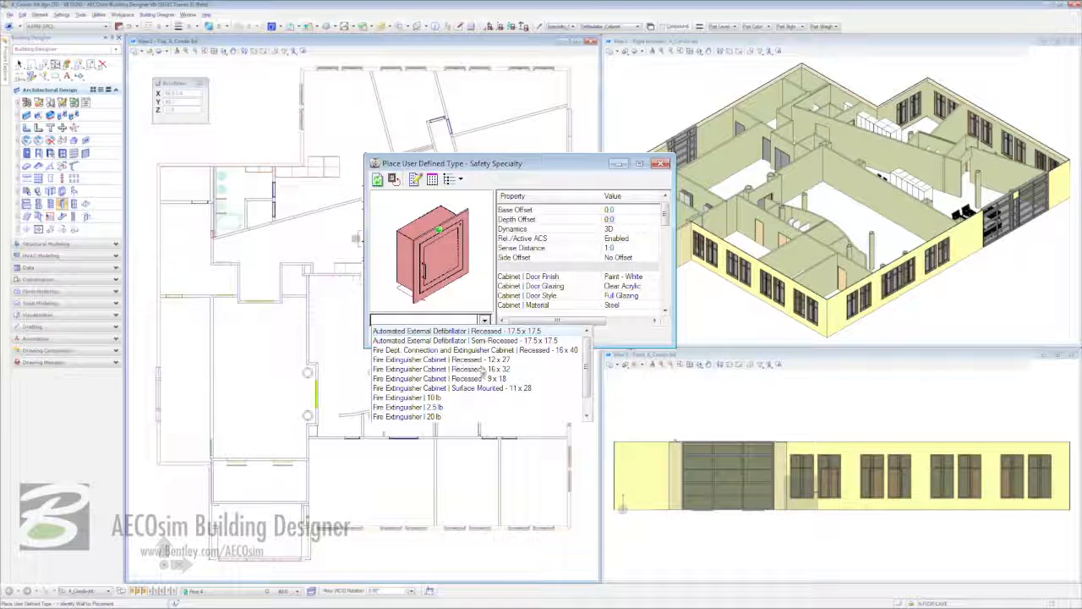
drag(585, 362, 588, 384)
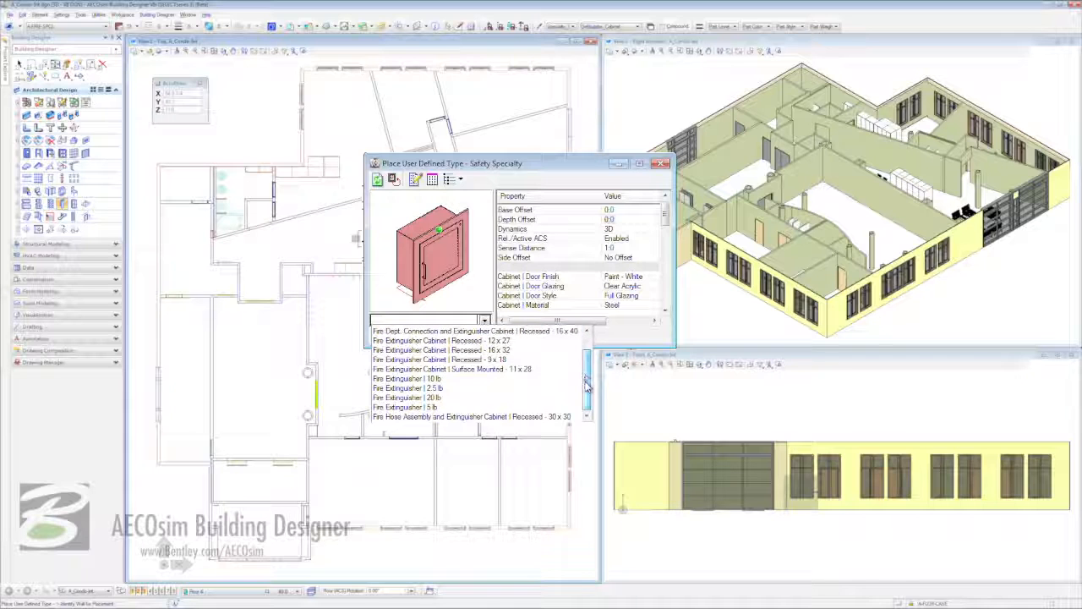
click(452, 416)
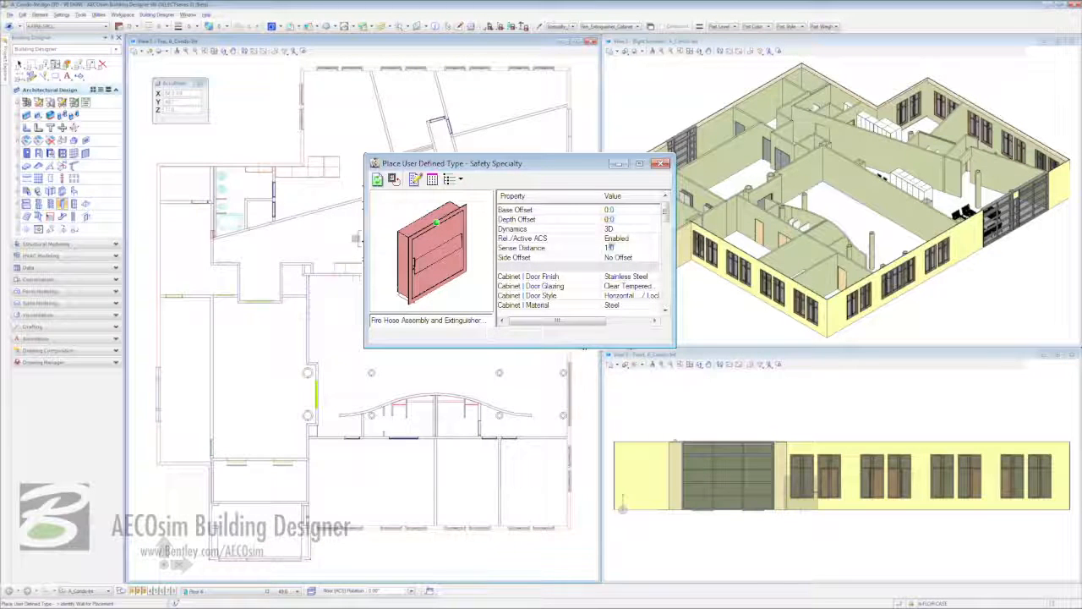
- Examine the fire hose cabinet's depth offset choices and remaining properties, and leave the placement command
click(628, 221)
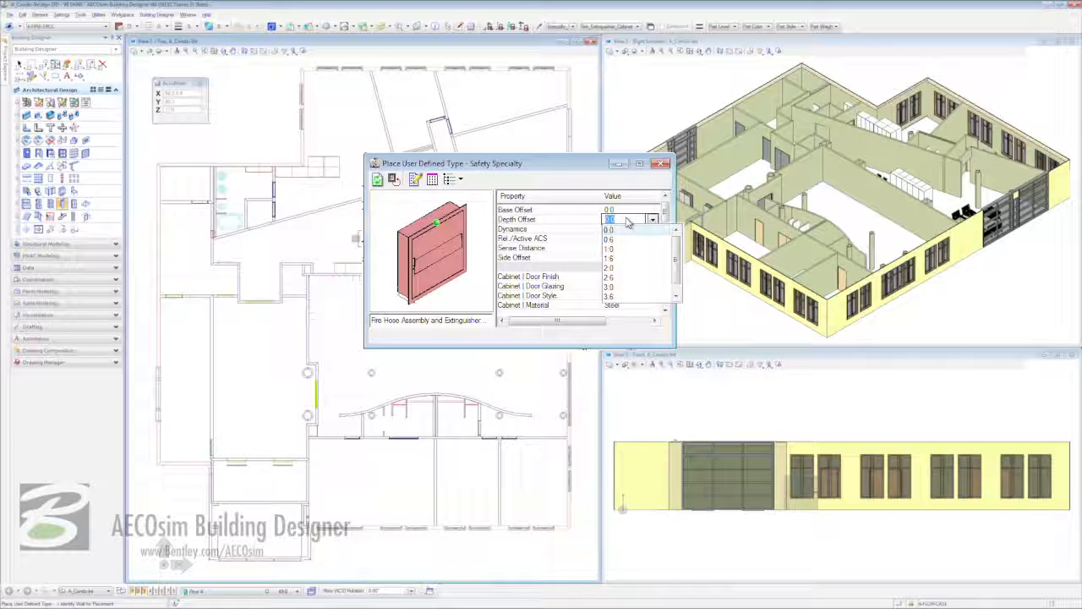
mouse_move(677, 252)
mouse_down()
mouse_move(678, 270)
mouse_move(677, 256)
mouse_up()
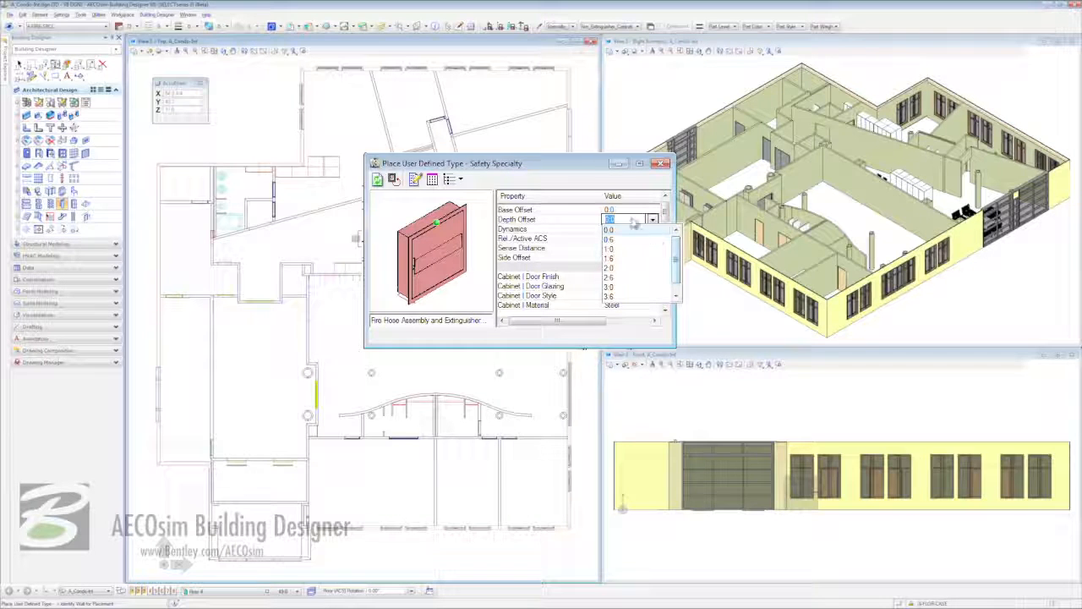
click(587, 175)
drag(667, 211, 666, 285)
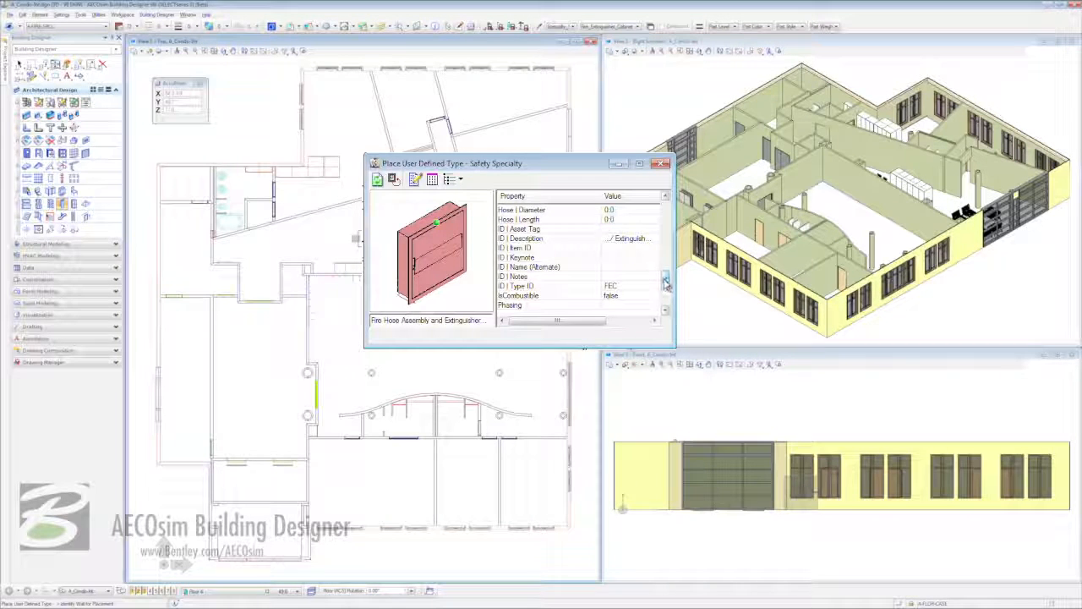
drag(666, 284, 666, 295)
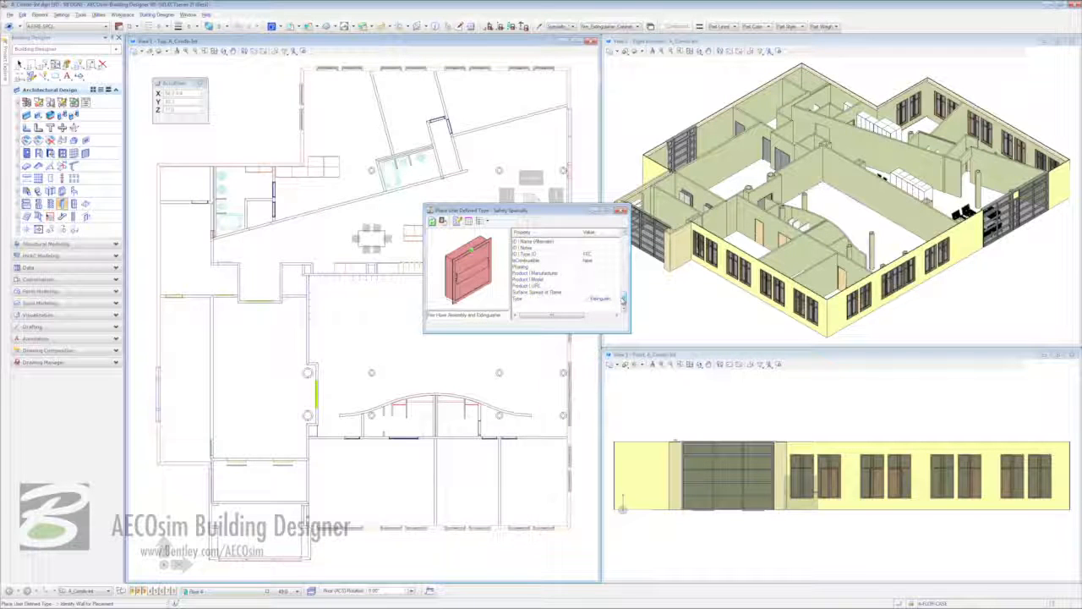
key(Escape)
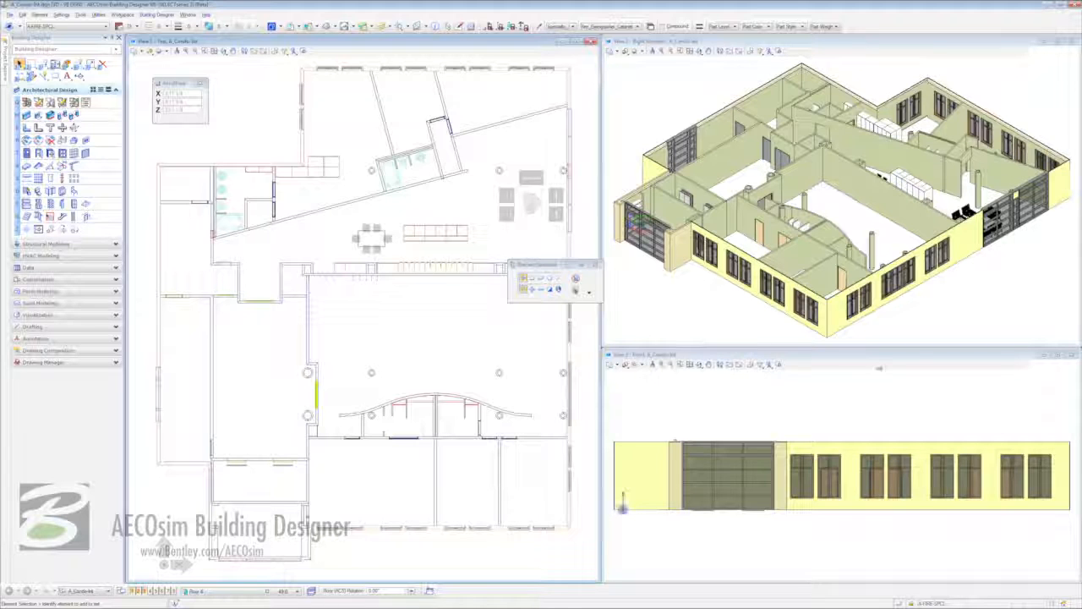
- Apply a fitted front section as a clip volume to the front elevation view
click(877, 356)
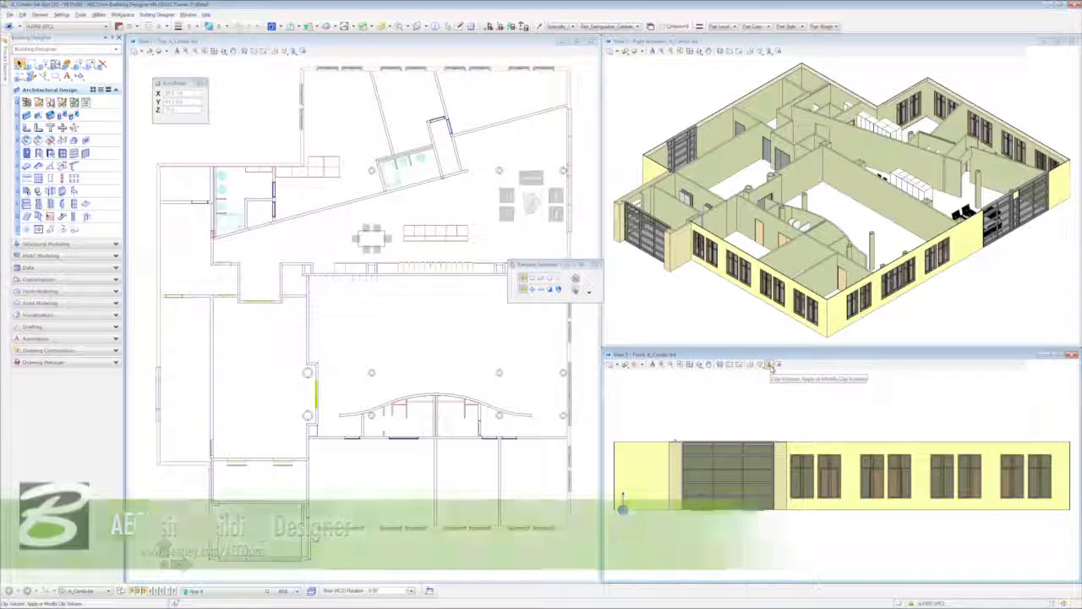
click(771, 365)
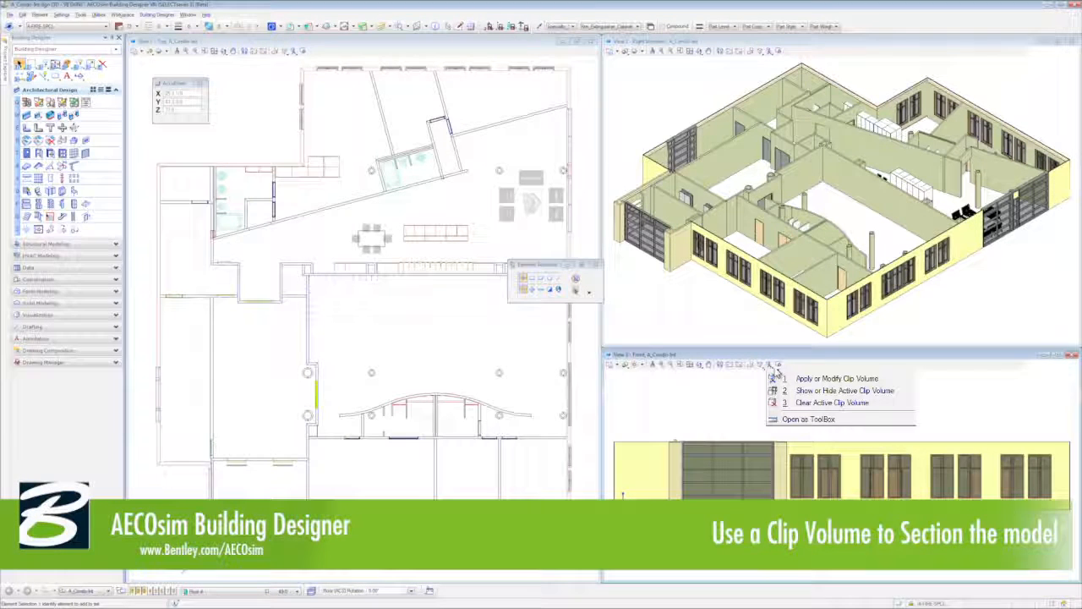
click(903, 380)
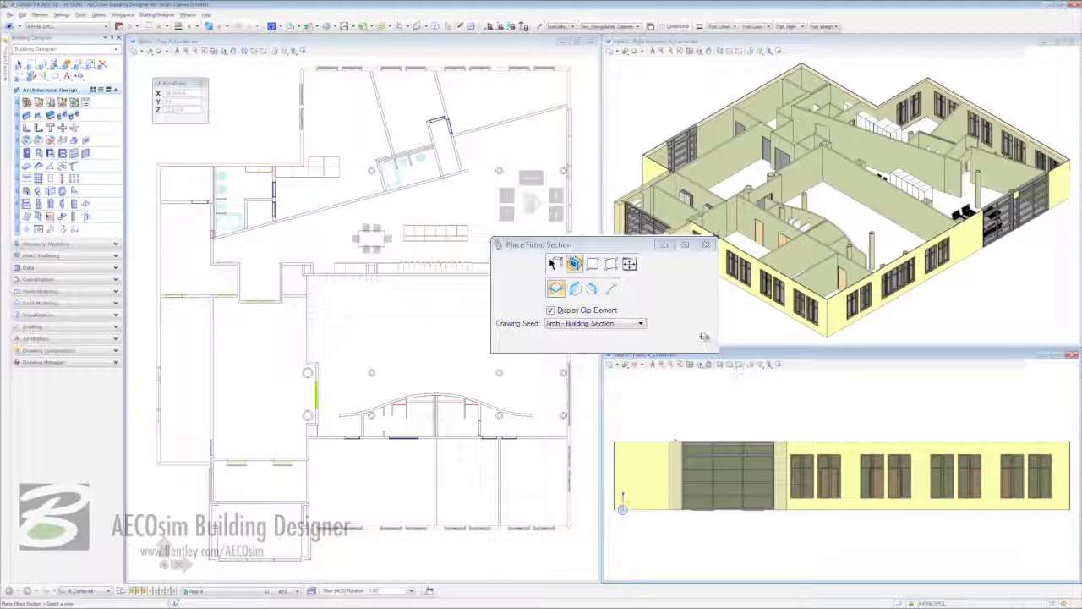
click(667, 288)
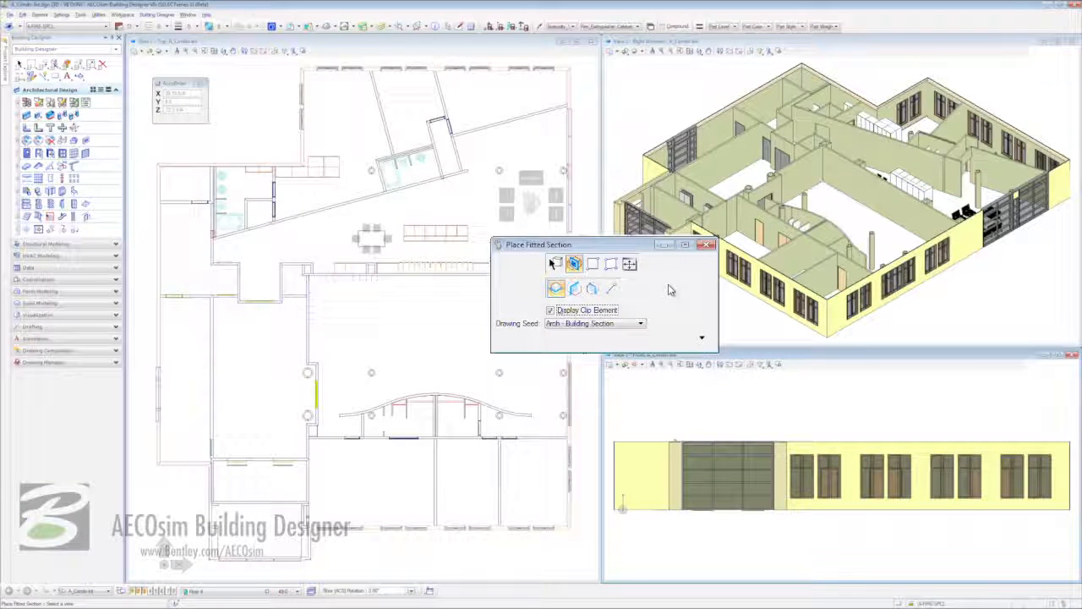
click(580, 291)
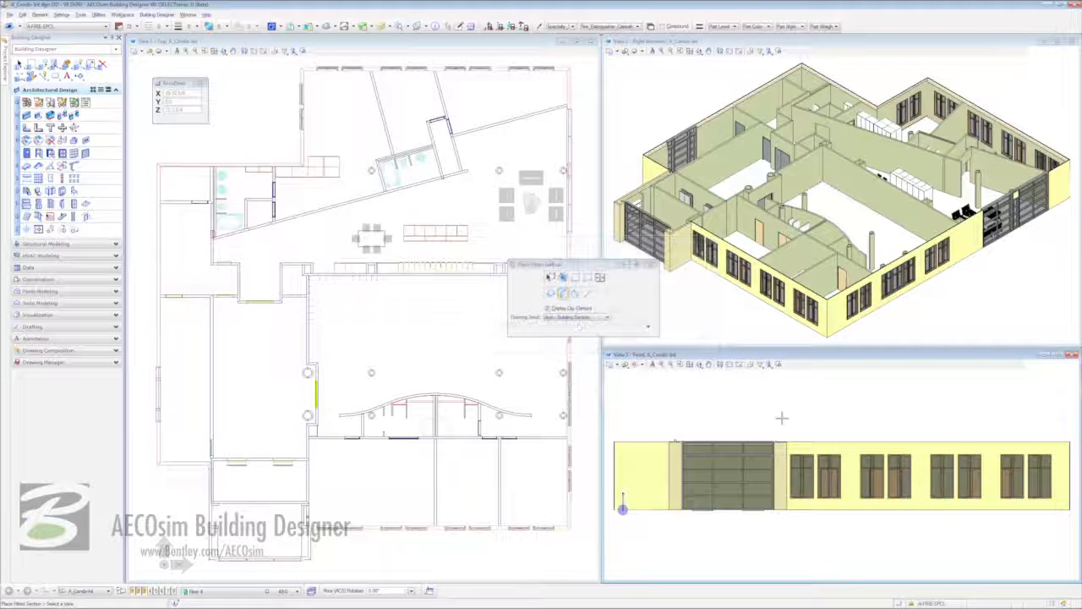
click(809, 405)
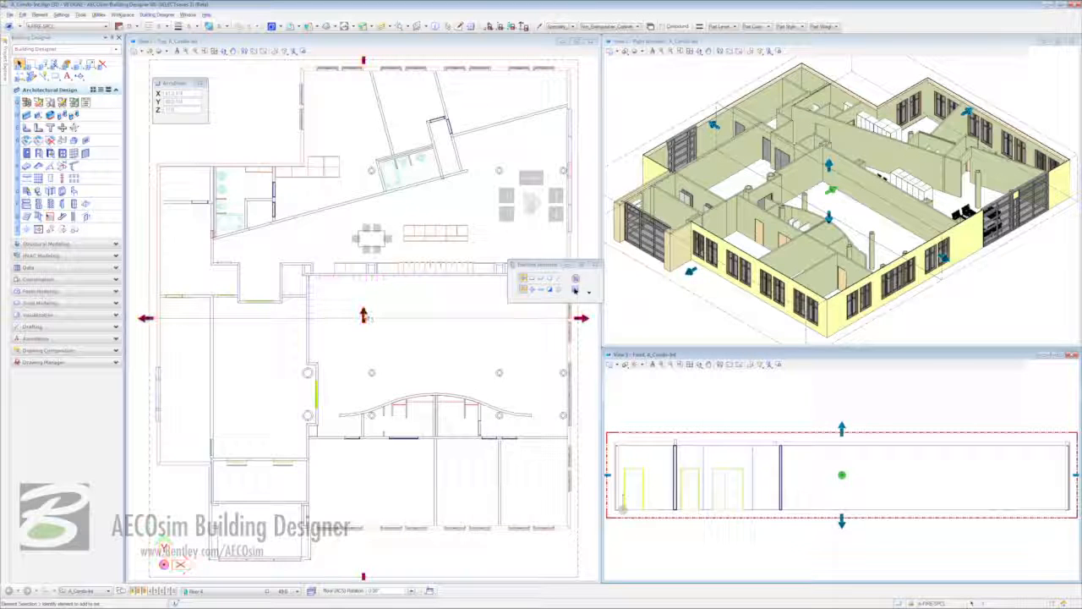
- Move the section's cutting plane in the plan so it crosses the large room just above the upper column row
click(363, 314)
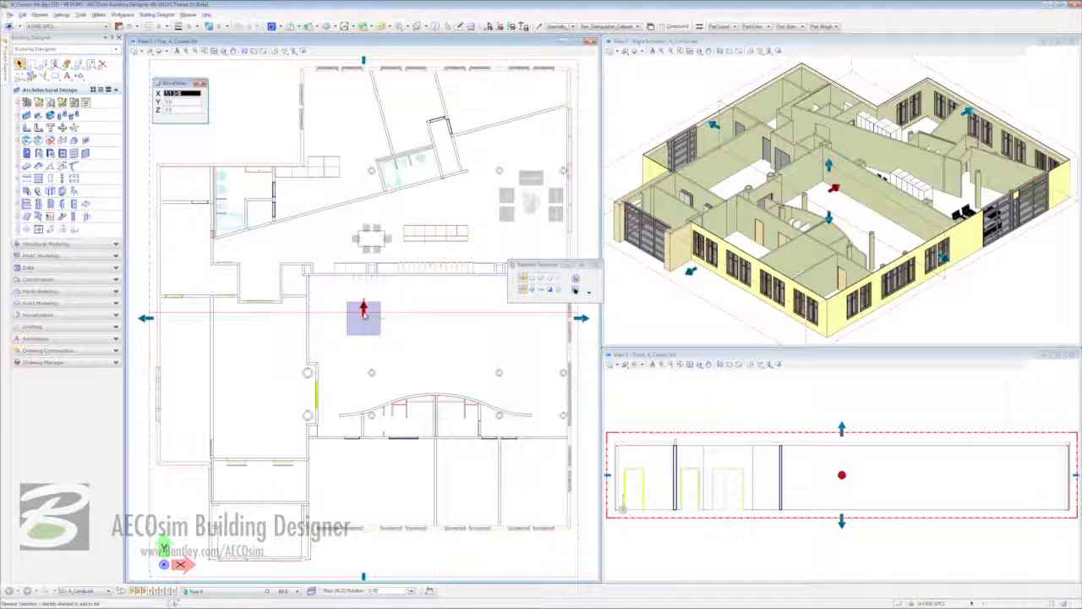
click(364, 425)
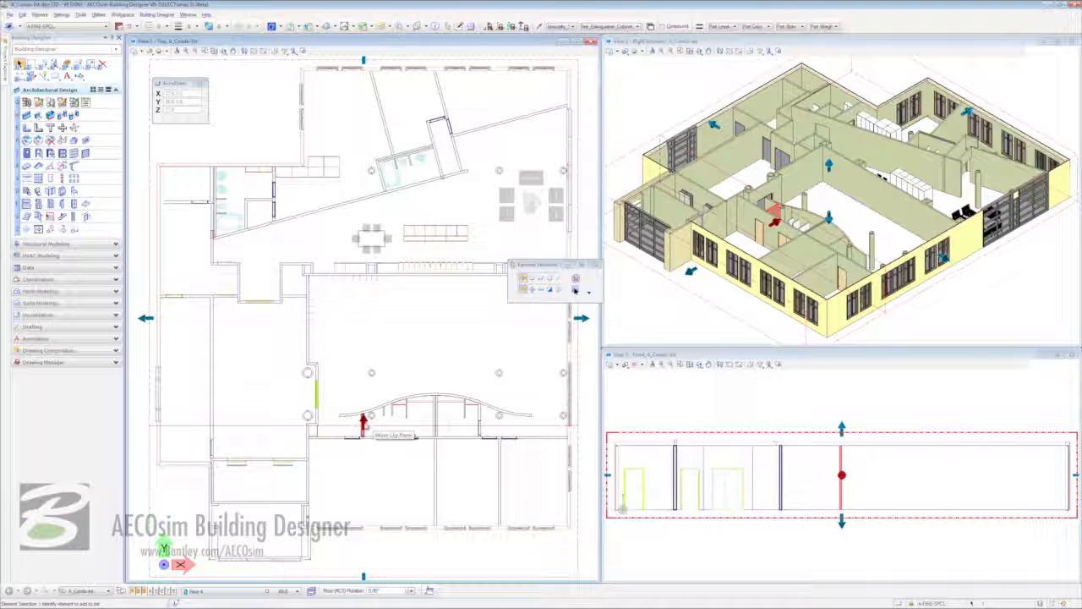
click(364, 423)
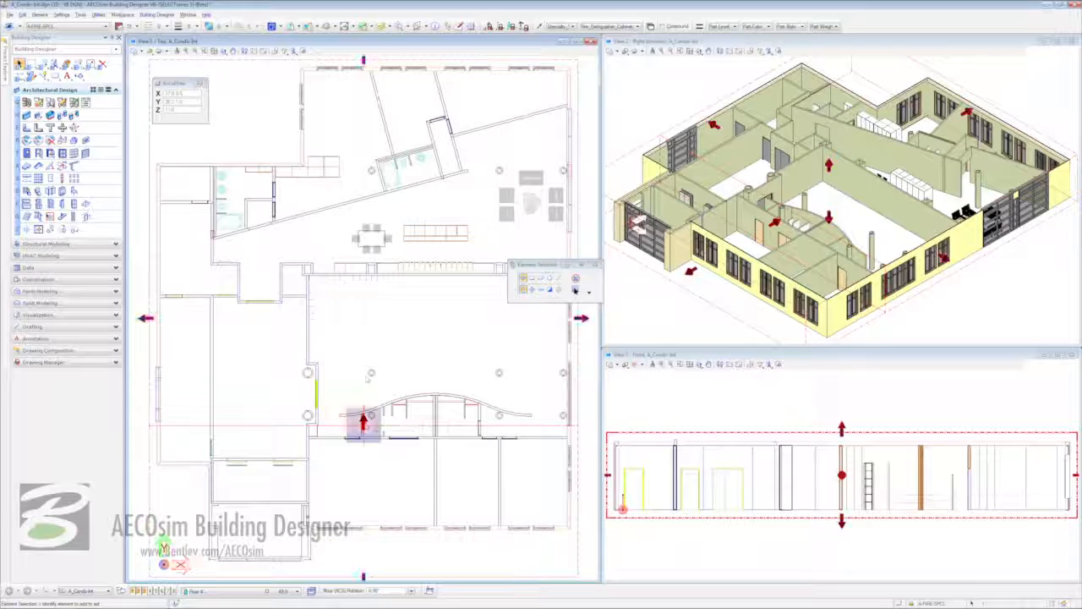
click(369, 252)
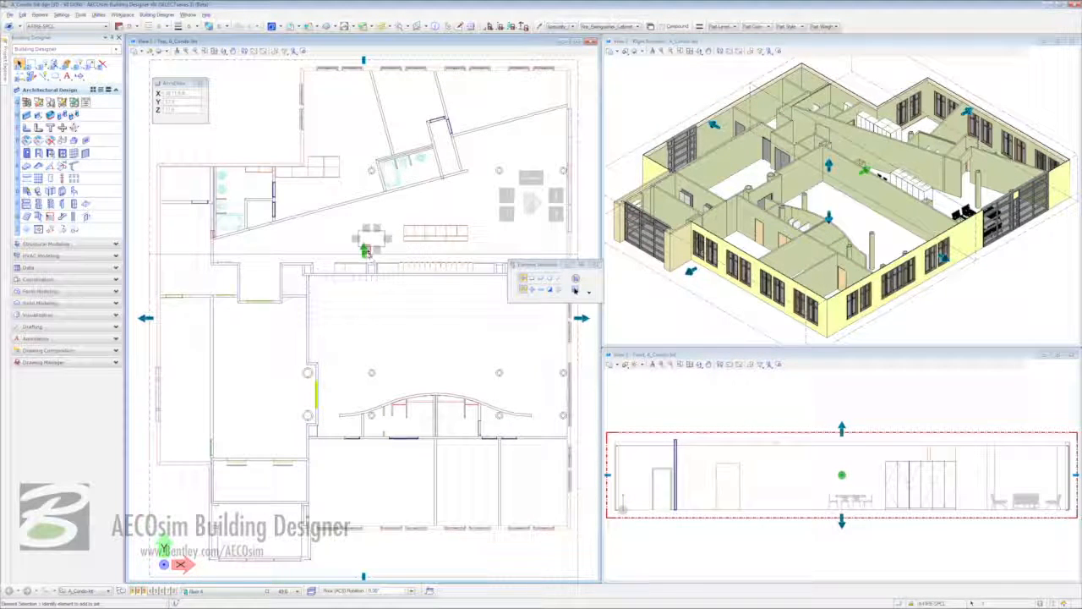
click(365, 251)
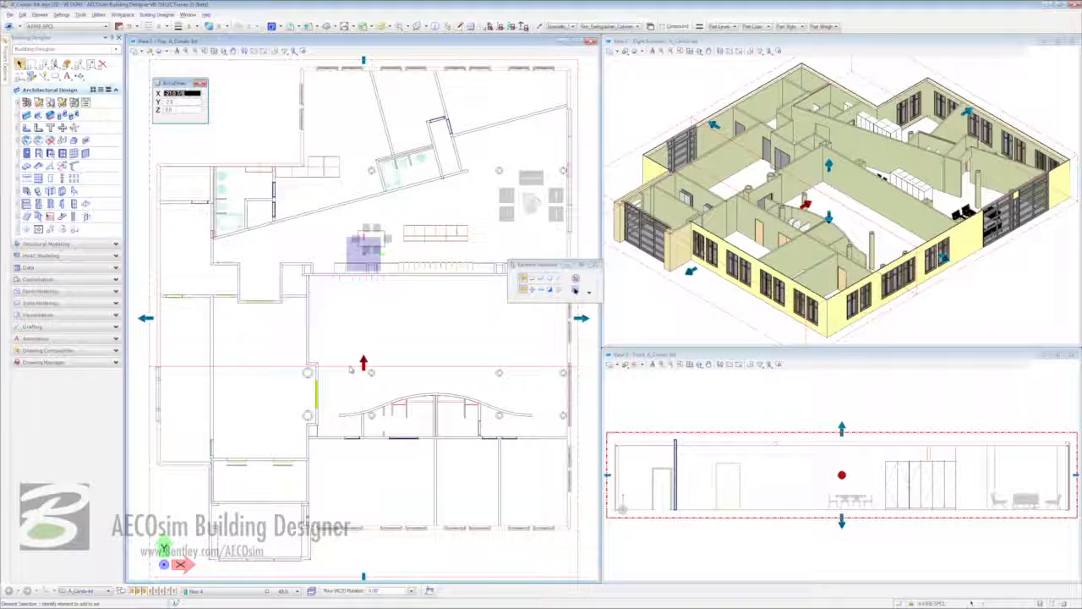
click(350, 369)
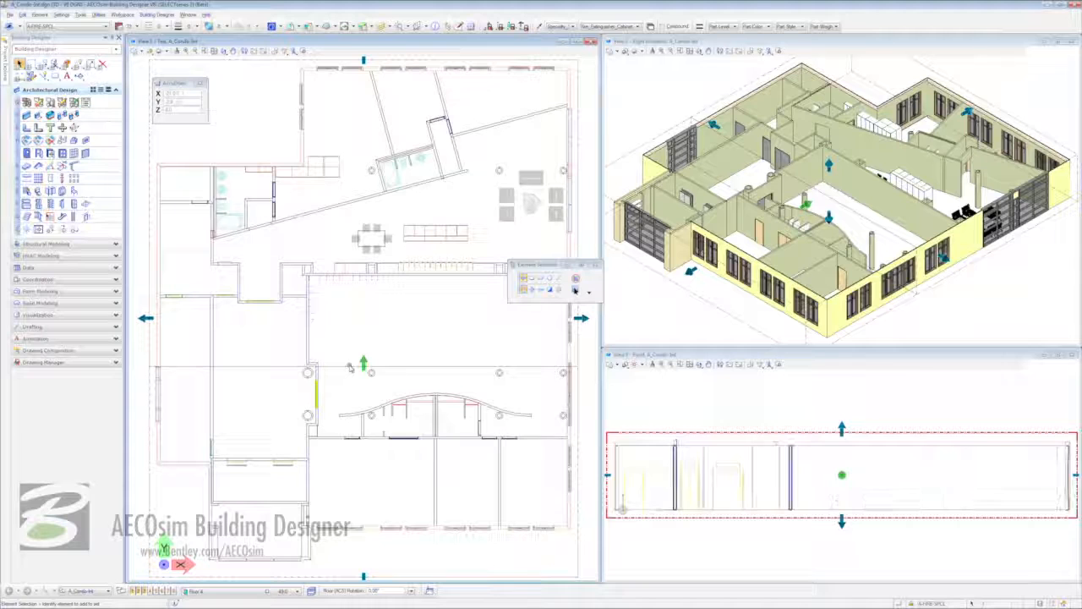
- Frame the large room's inner wall corner in the plan, isometric and front views, and deselect the section
click(205, 51)
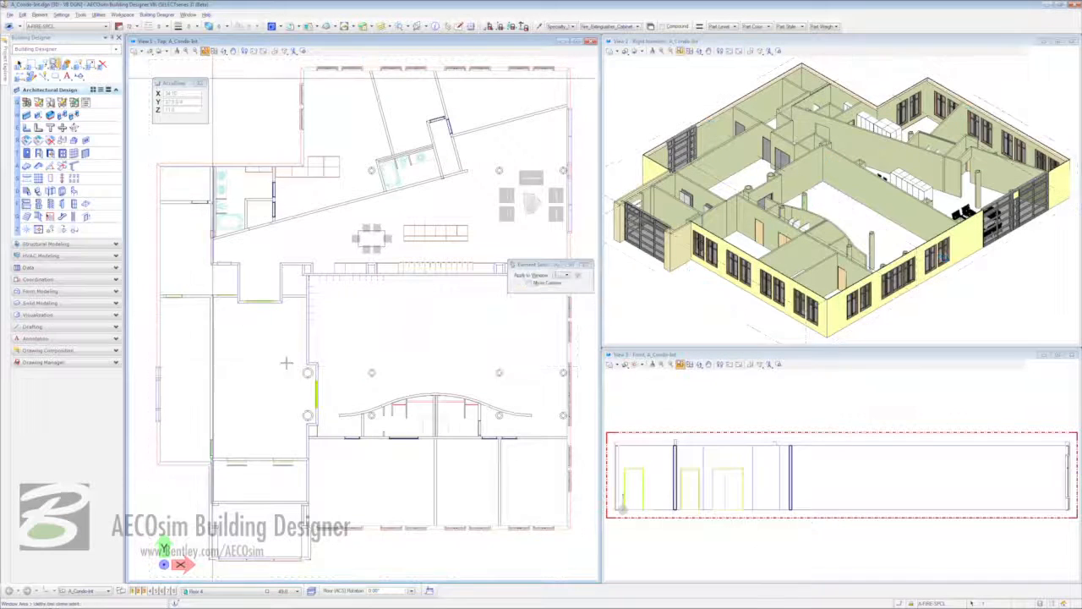
click(295, 264)
click(415, 398)
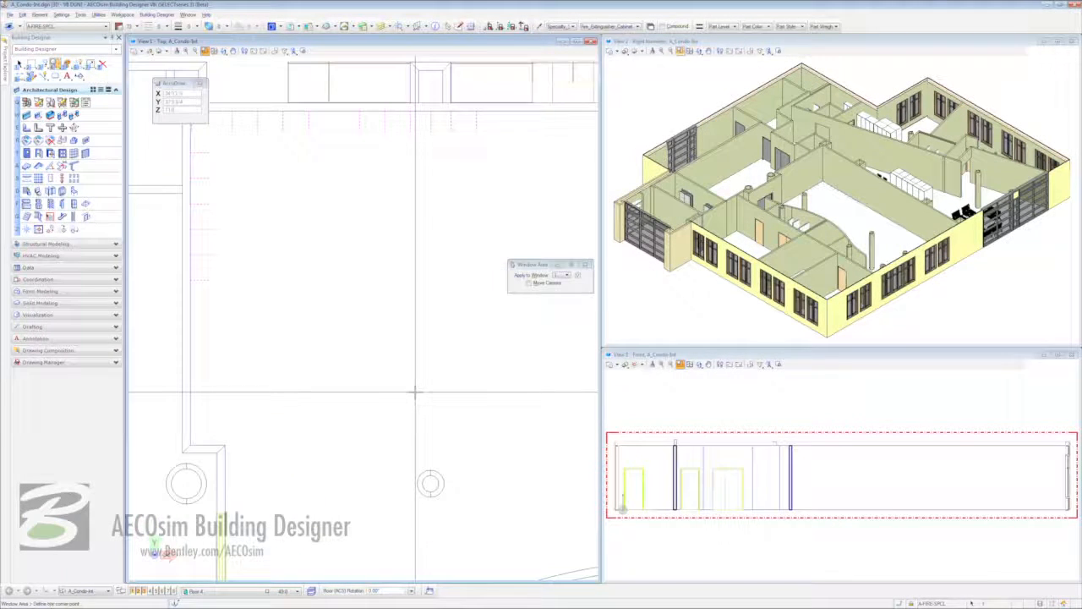
click(748, 144)
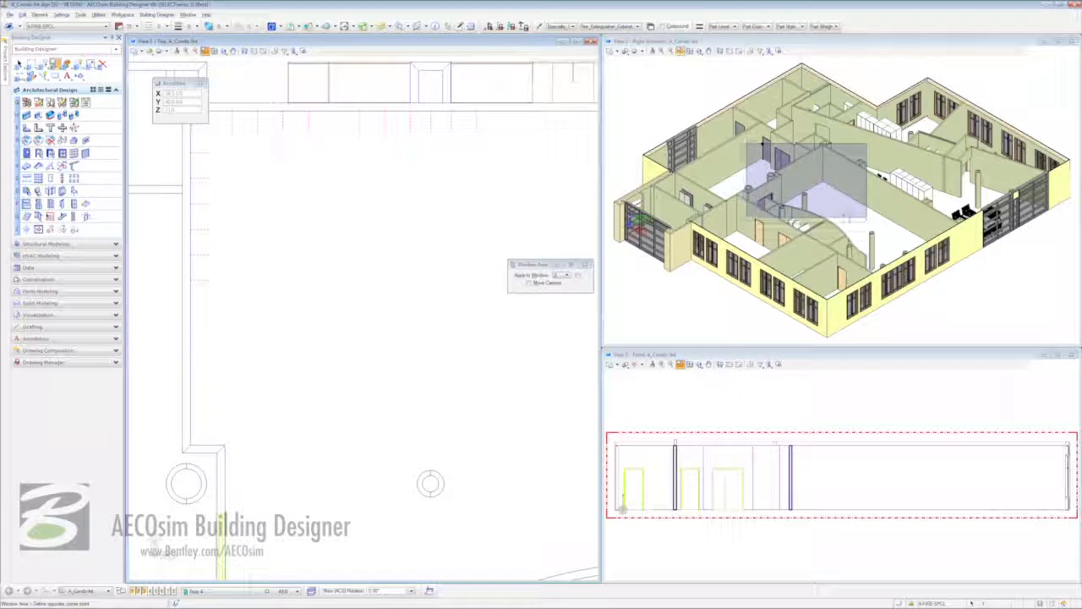
click(861, 216)
click(712, 380)
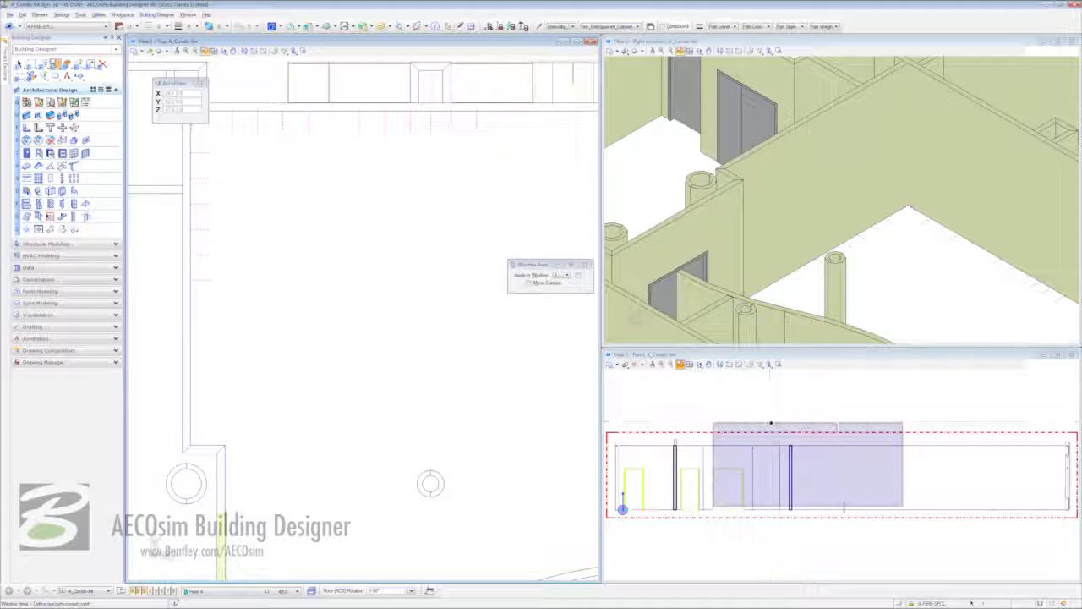
click(946, 533)
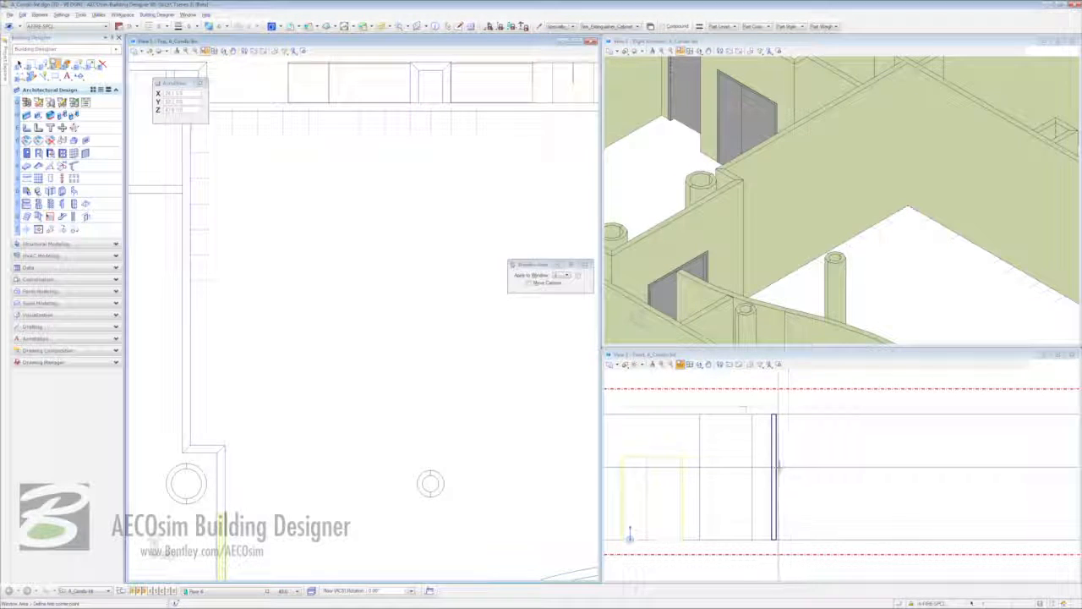
right_click(398, 453)
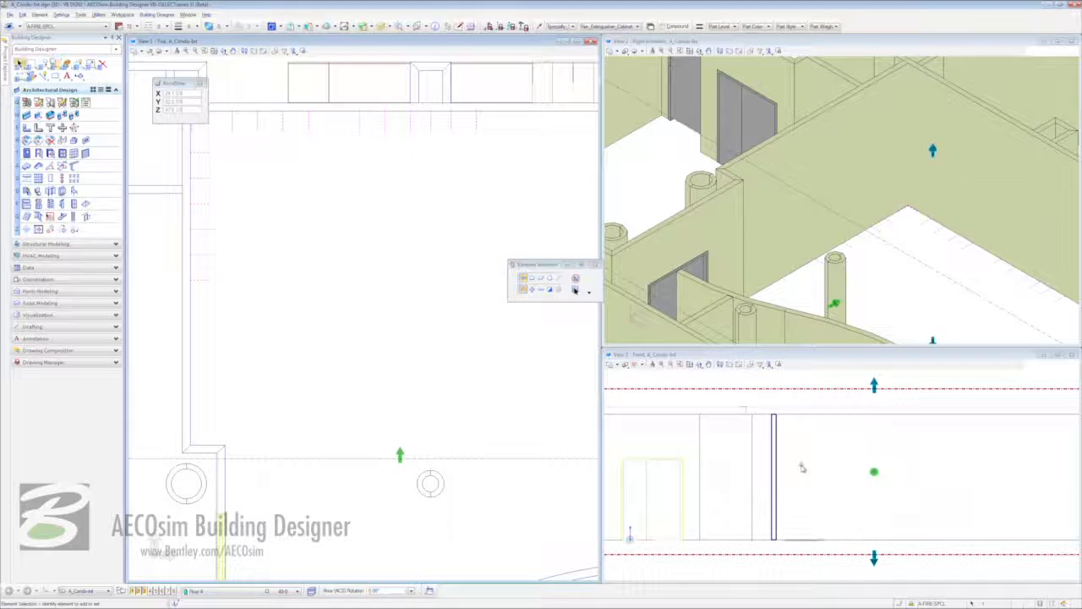
click(398, 338)
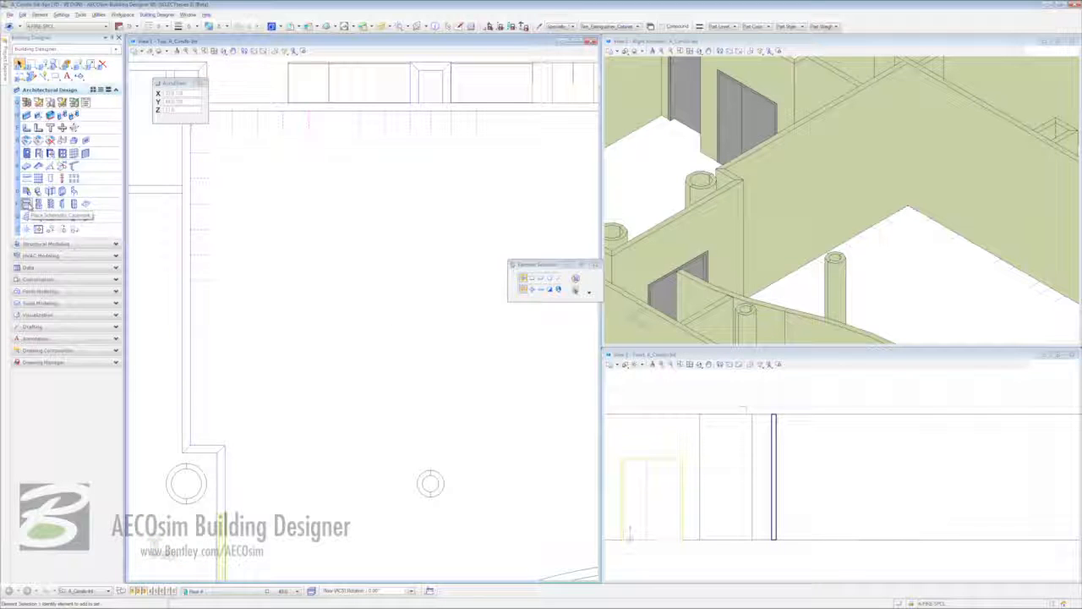
- Place Cabinet_Base+Wall__36inHgt_Countertop_Backsplash_Kick schematic casework in an L-shaped run along the two walls meeting at the room's corner
click(26, 206)
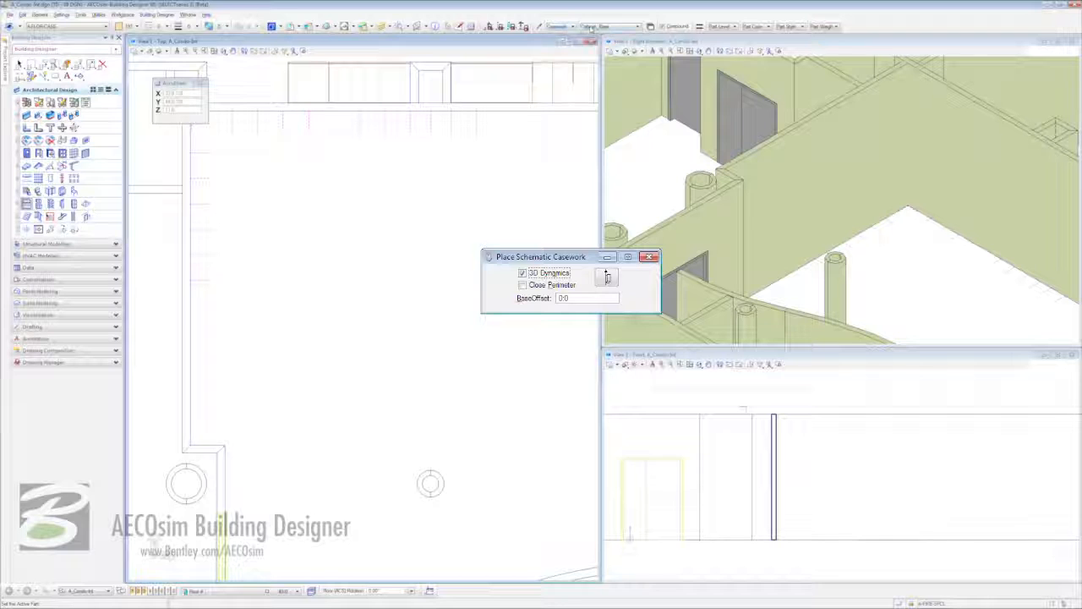
click(609, 27)
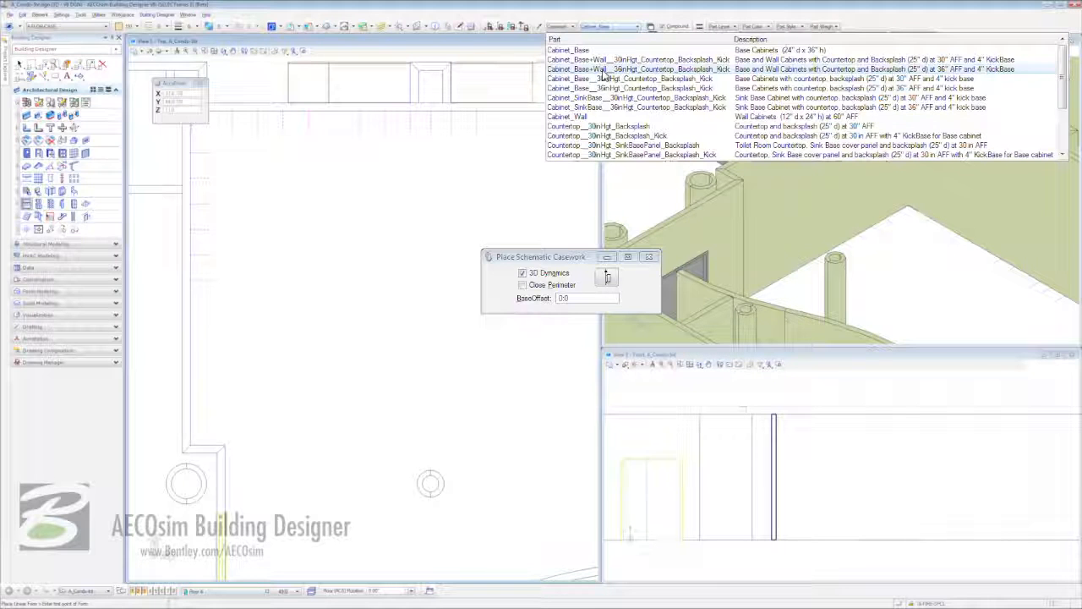
click(604, 69)
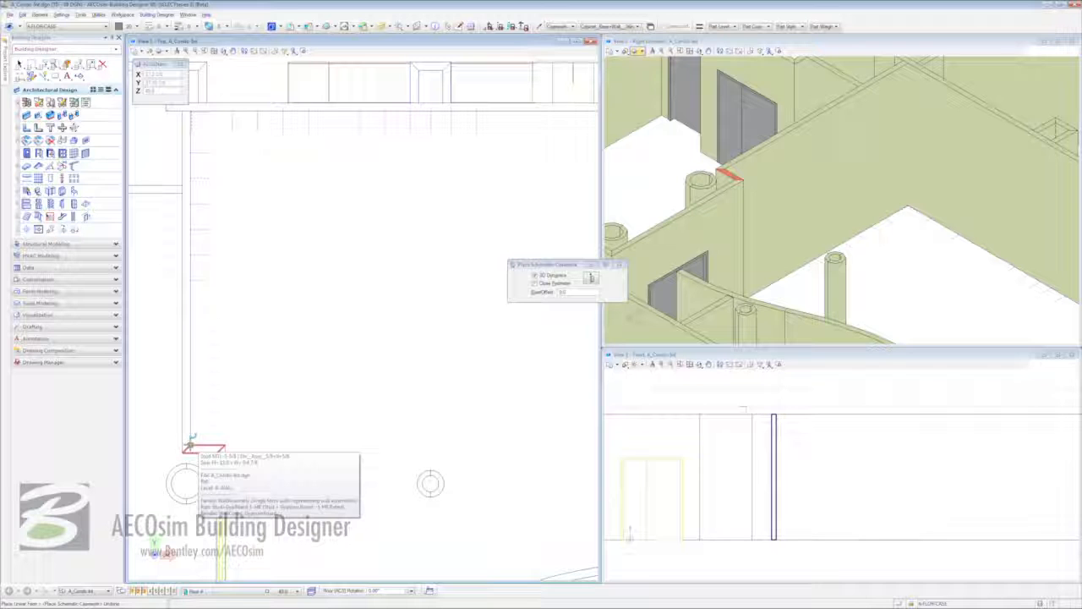
click(190, 443)
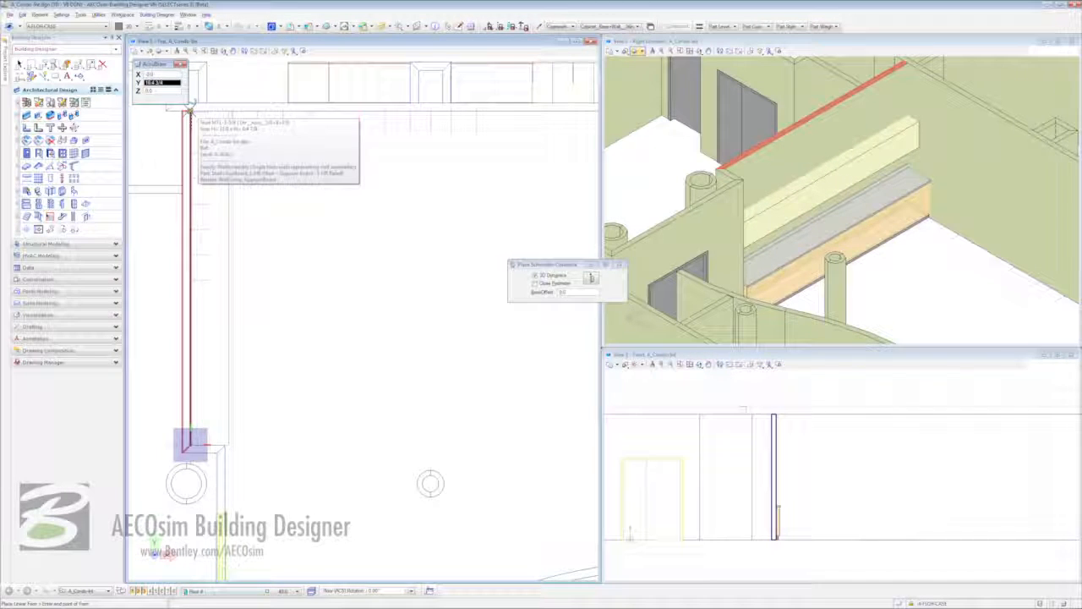
click(190, 110)
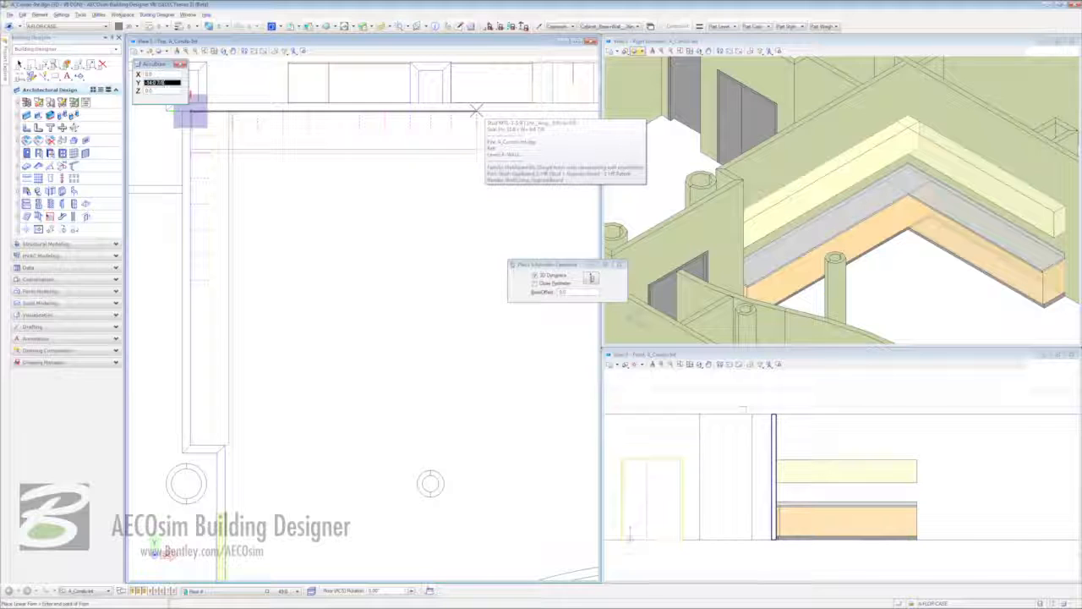
click(476, 110)
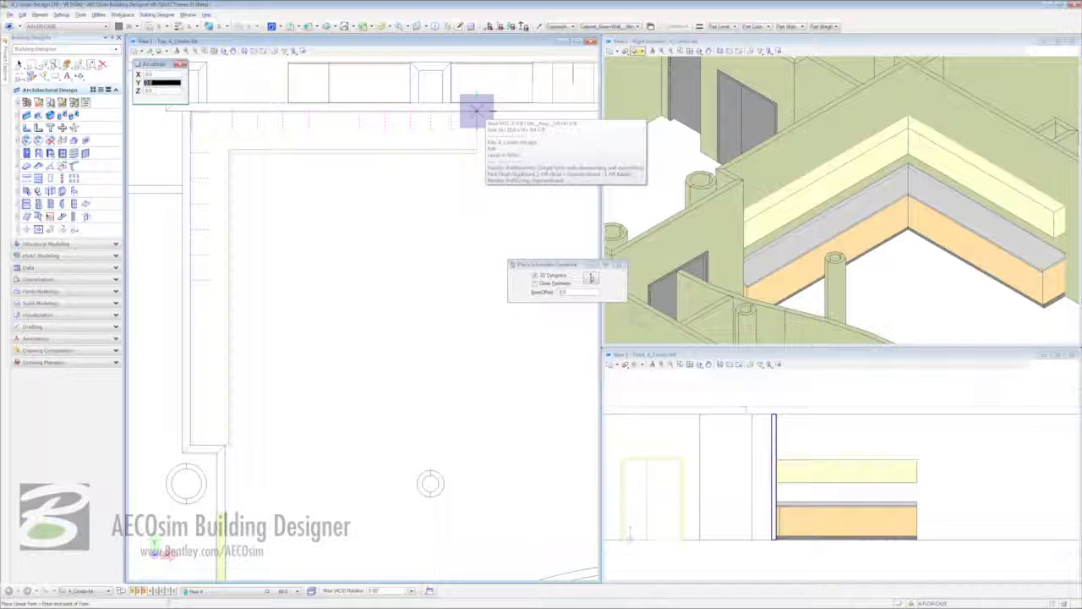
right_click(489, 177)
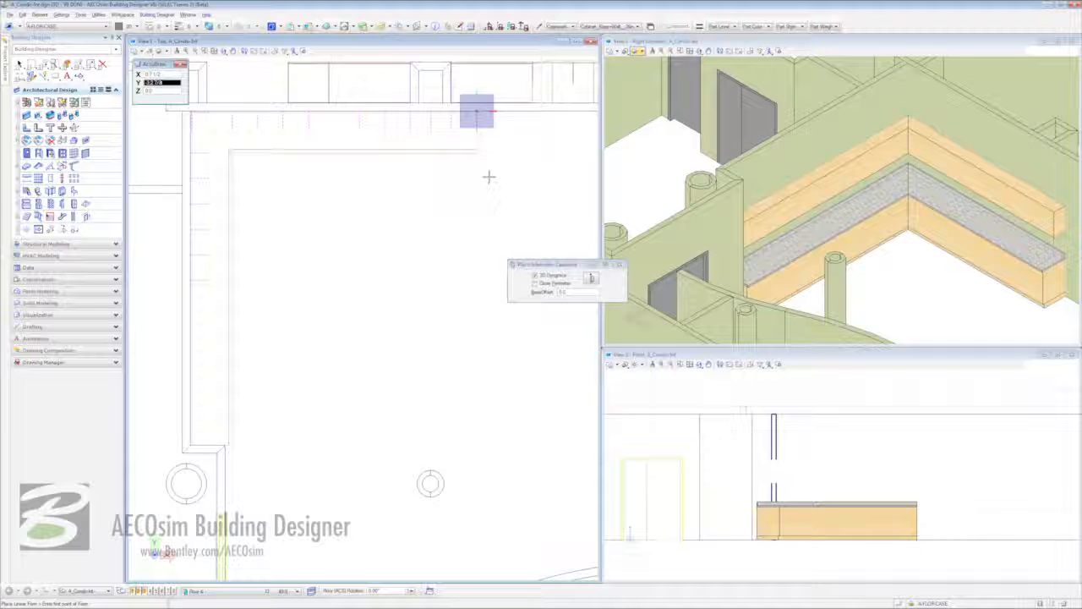
- With the graphic group lock off, shorten the casework leg on the side wall to an imaginary line drawn square across it around mid-length
key(Escape)
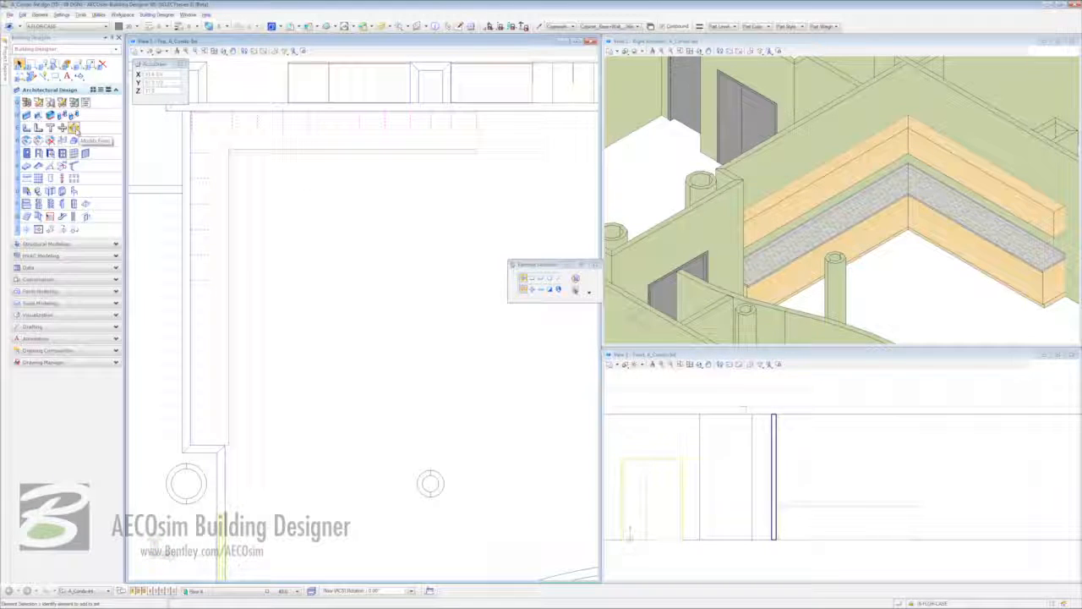
click(74, 127)
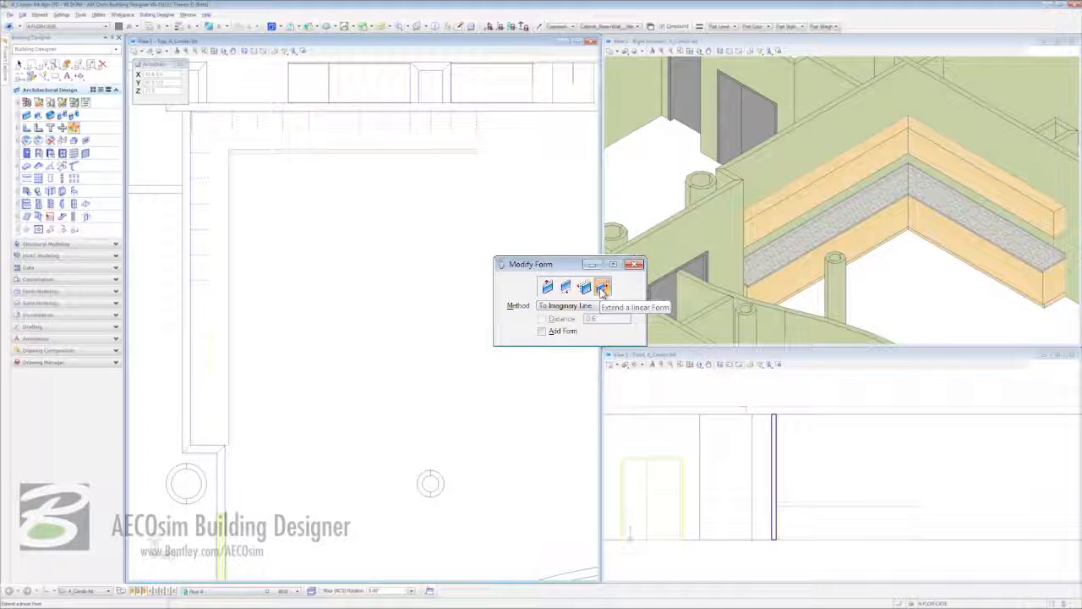
click(590, 305)
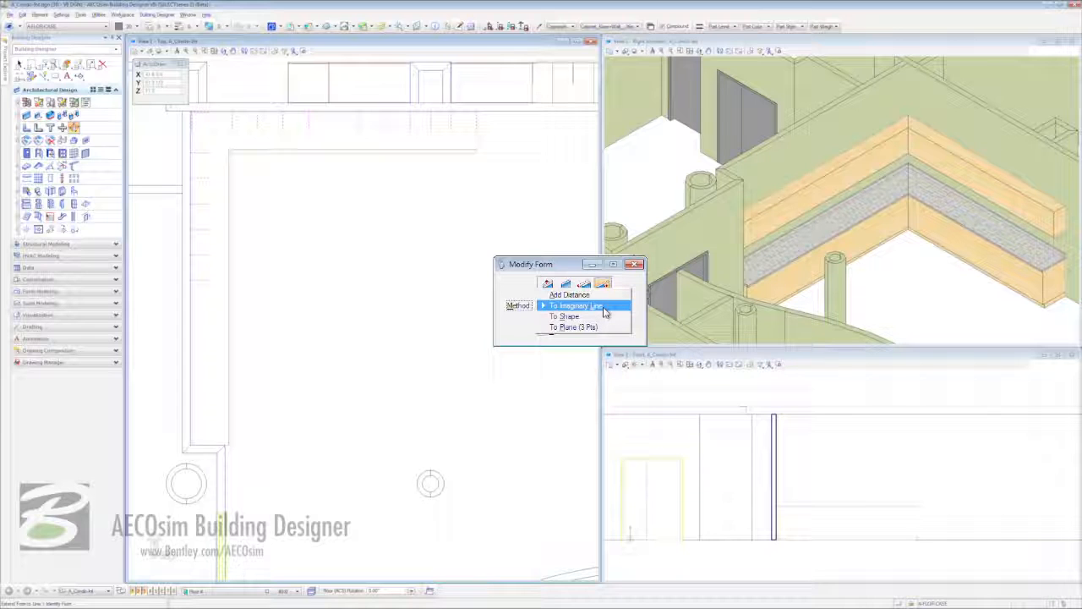
click(604, 307)
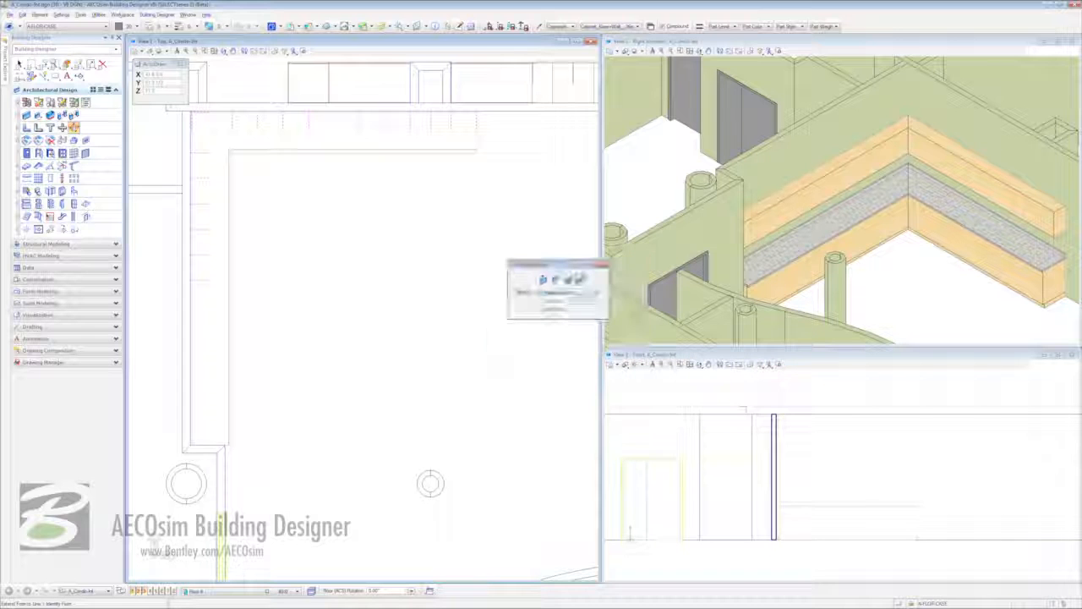
click(913, 603)
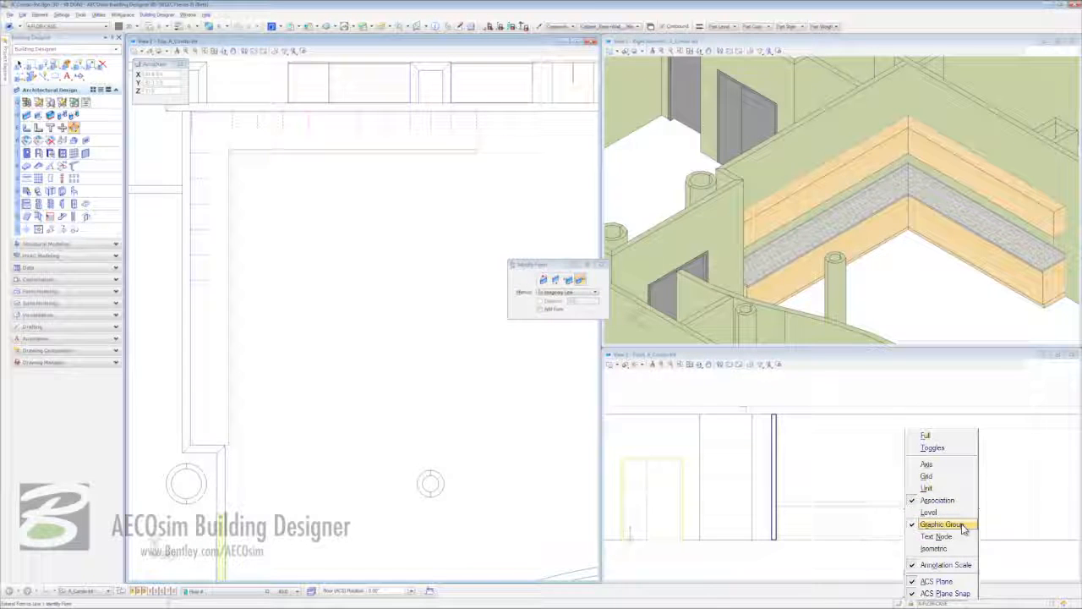
click(246, 263)
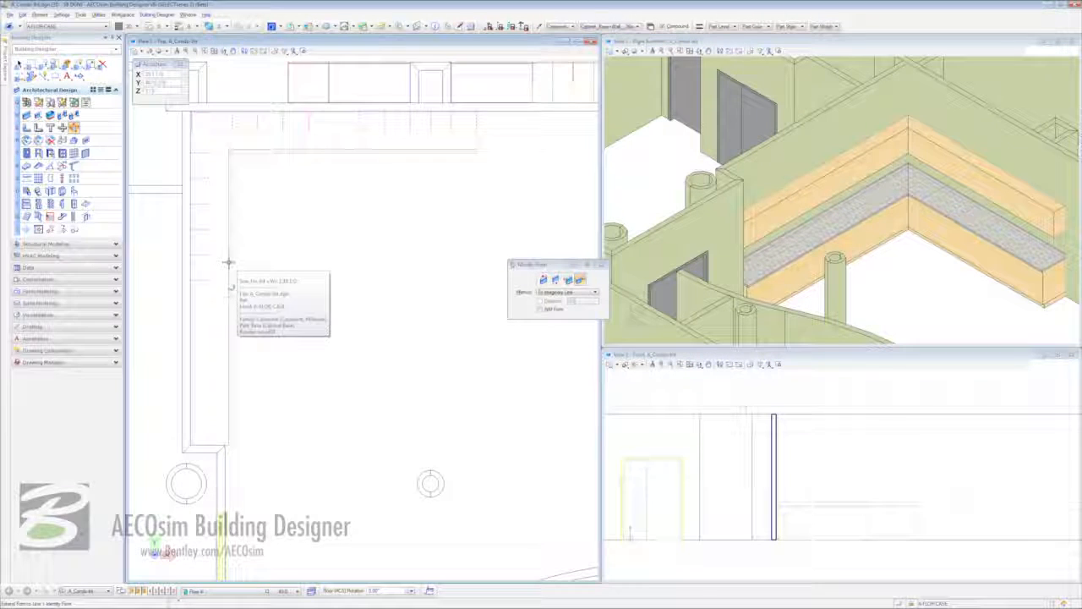
click(228, 262)
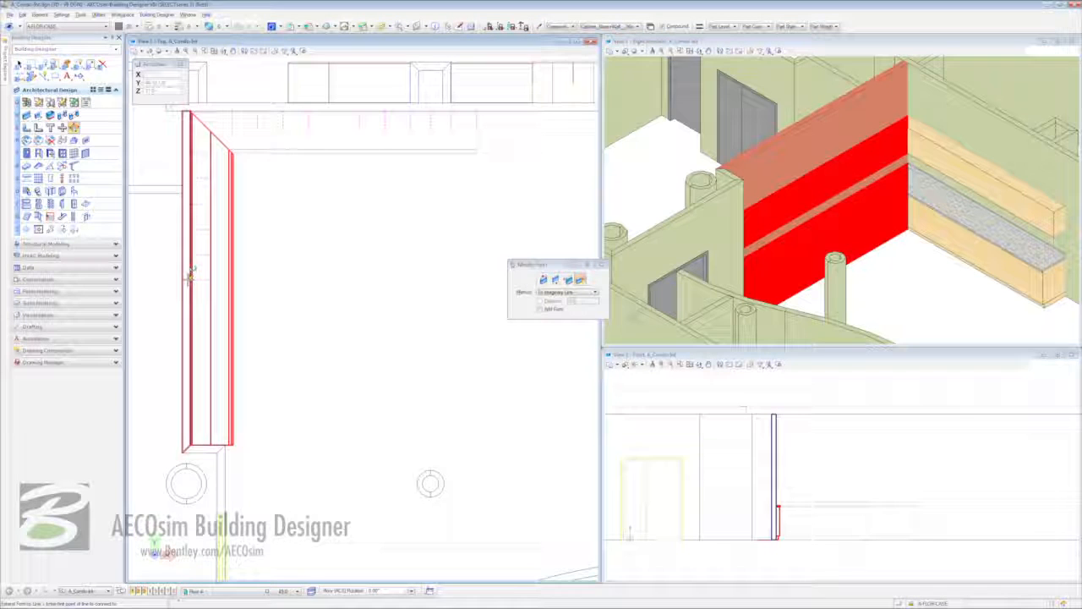
mouse_move(190, 275)
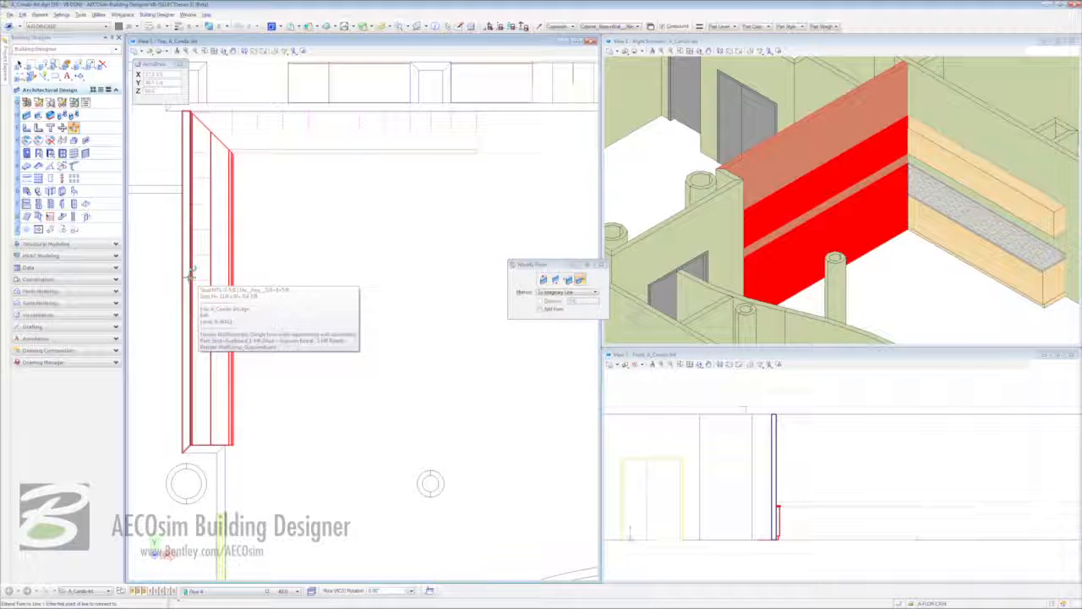
click(190, 276)
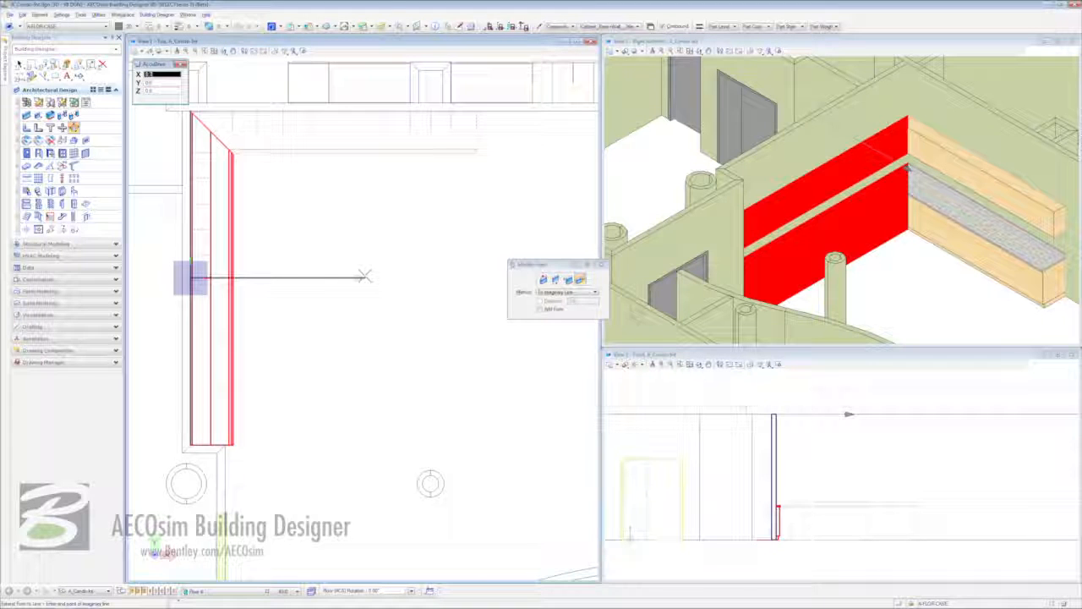
click(363, 276)
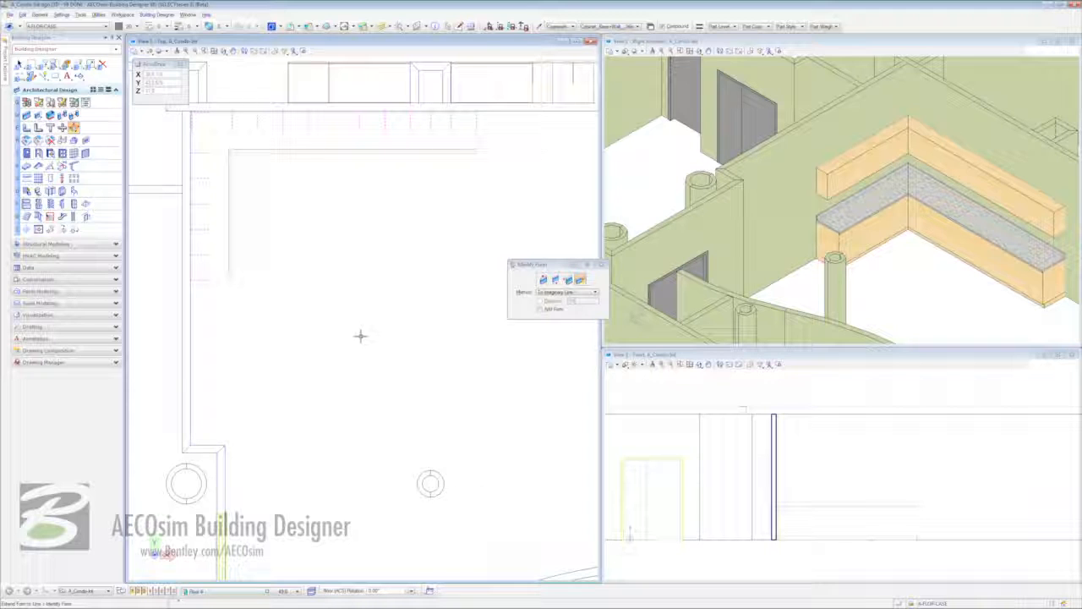
key(Escape)
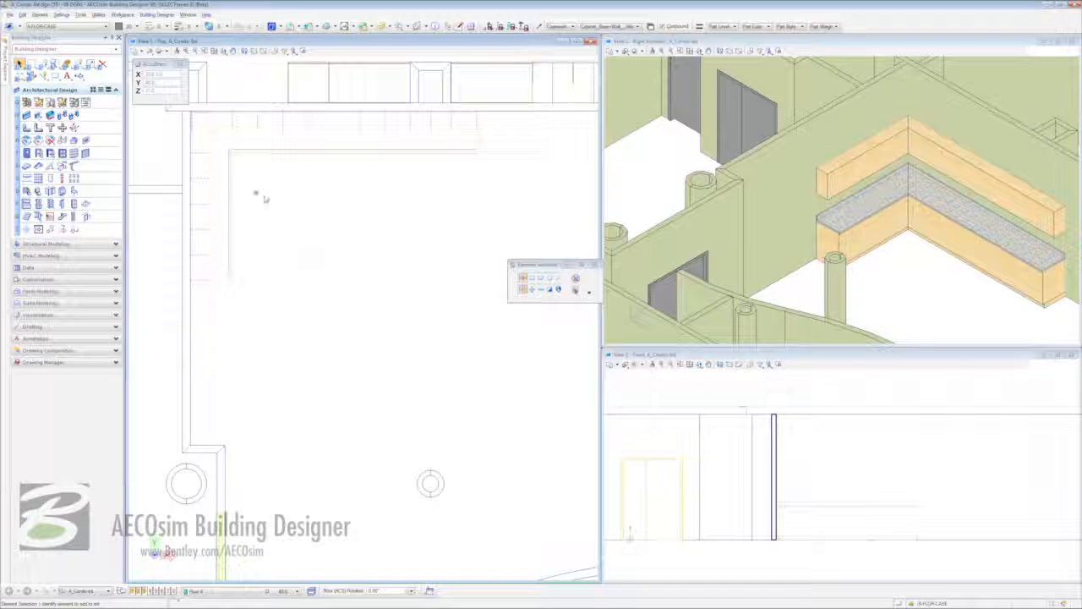
- Break the other casework leg between two guide marks near the corner, leaving a sink-width gap in its base and wall cabinets
click(62, 115)
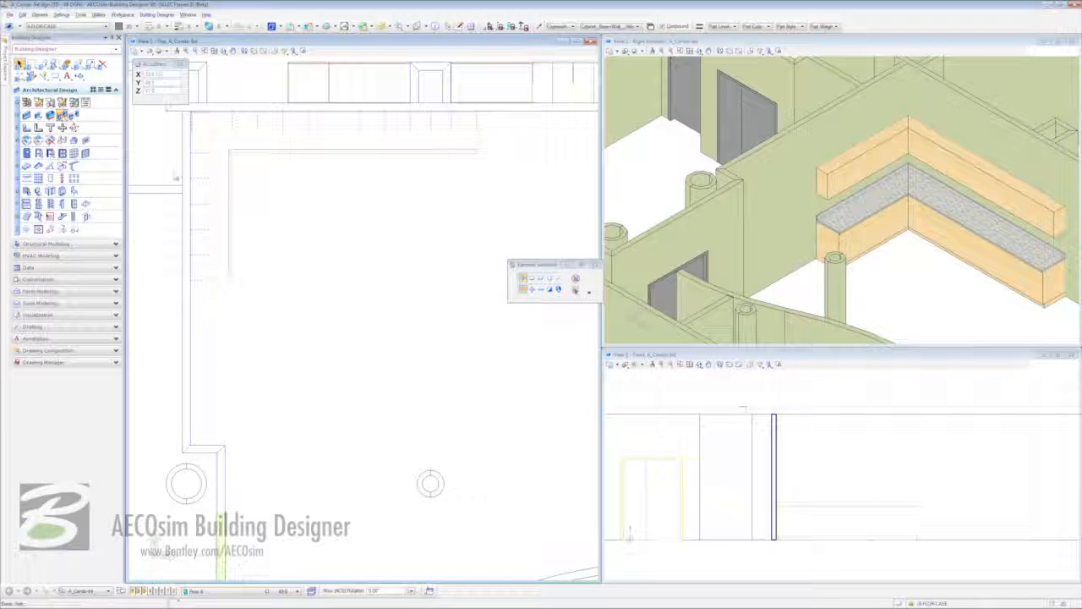
click(533, 260)
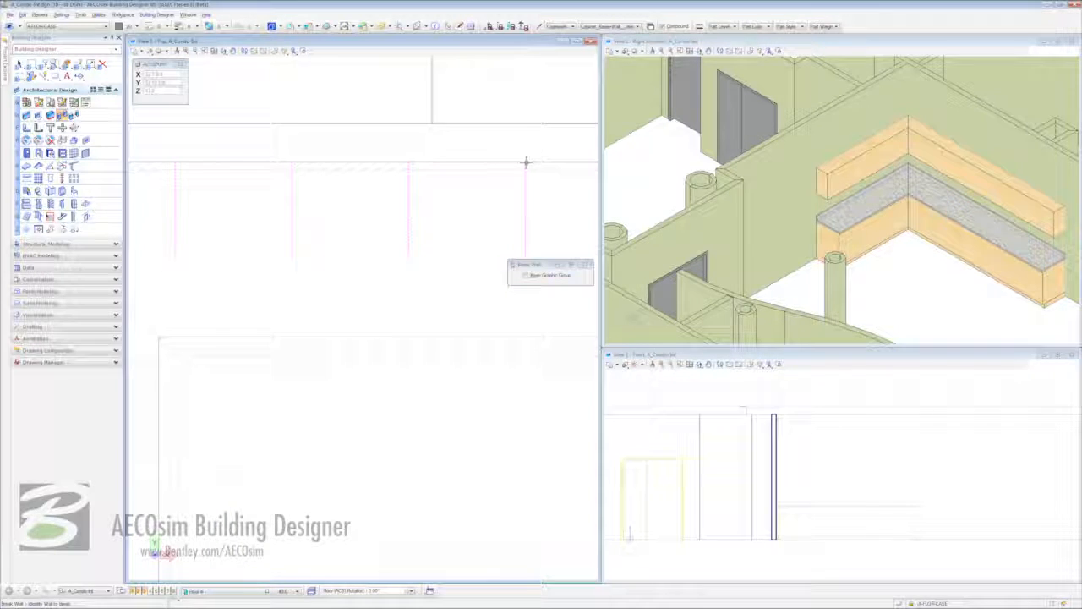
click(526, 159)
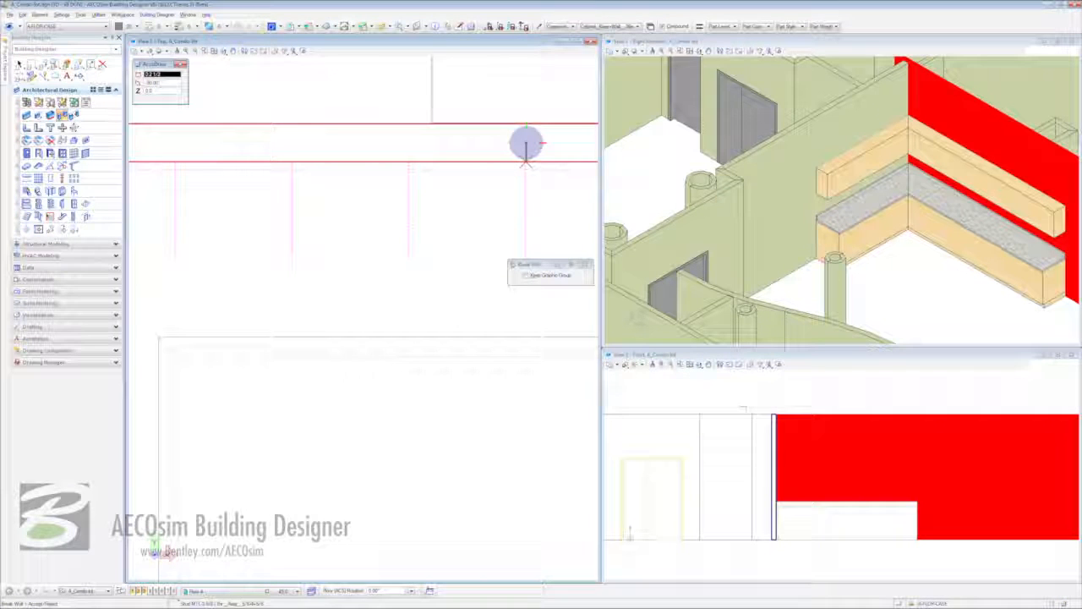
right_click(525, 147)
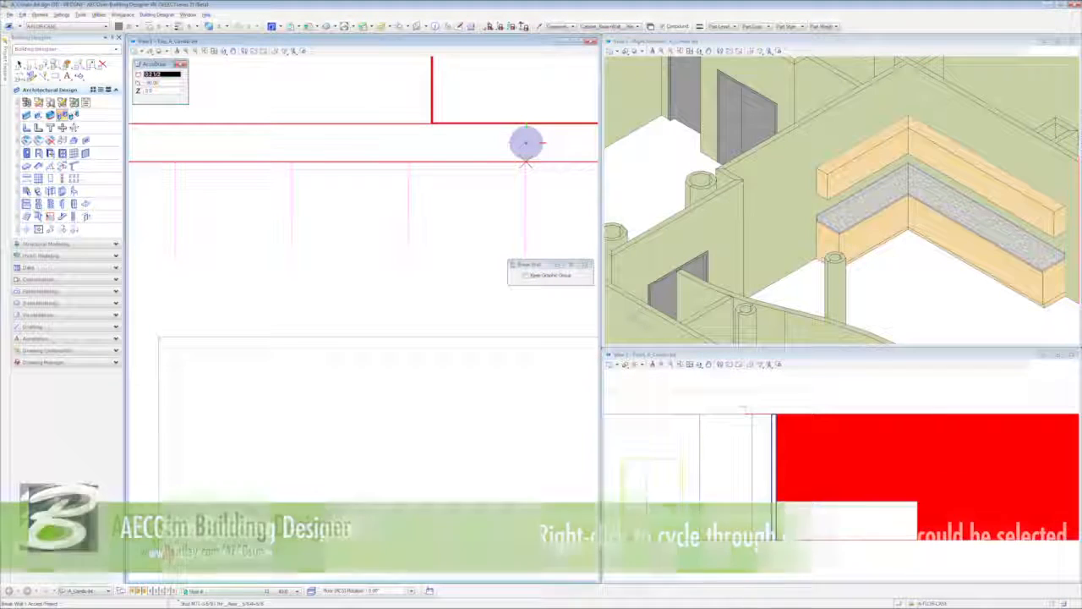
right_click(526, 147)
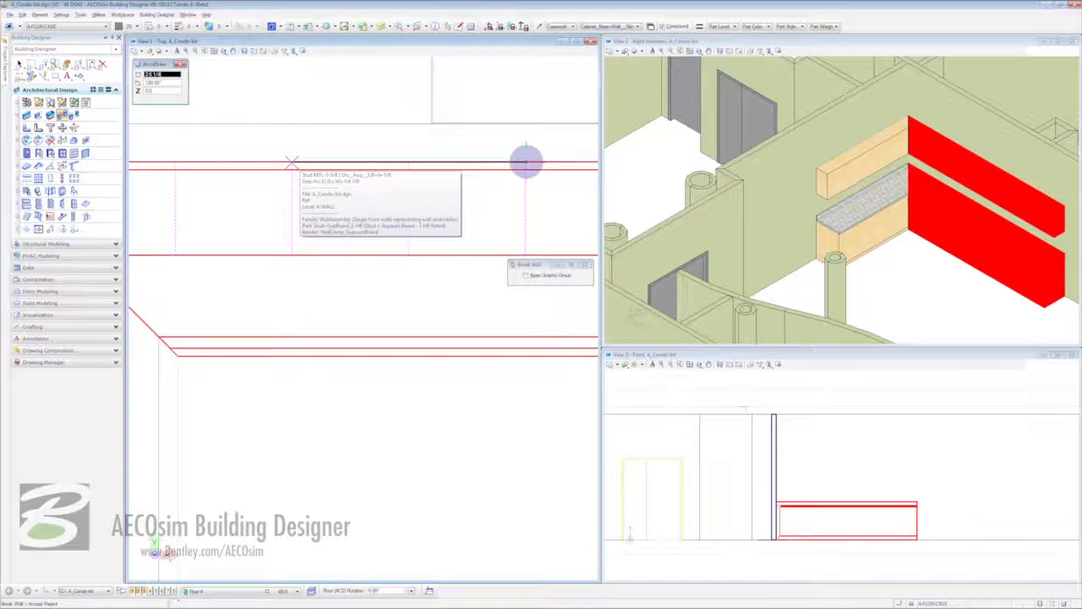
click(526, 161)
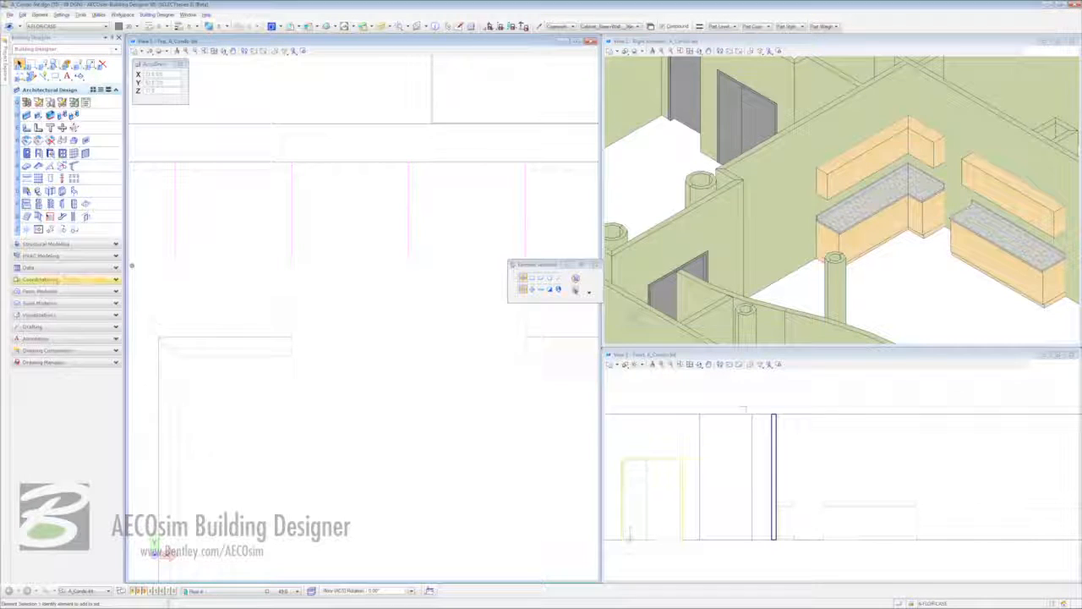
- Fill the gap between the two cabinet runs with a Cabinet_SinkBase__36inHgt_Countertop_Backsplash_Kick curve form, snapped to the adjoining backsplash ends
click(56, 291)
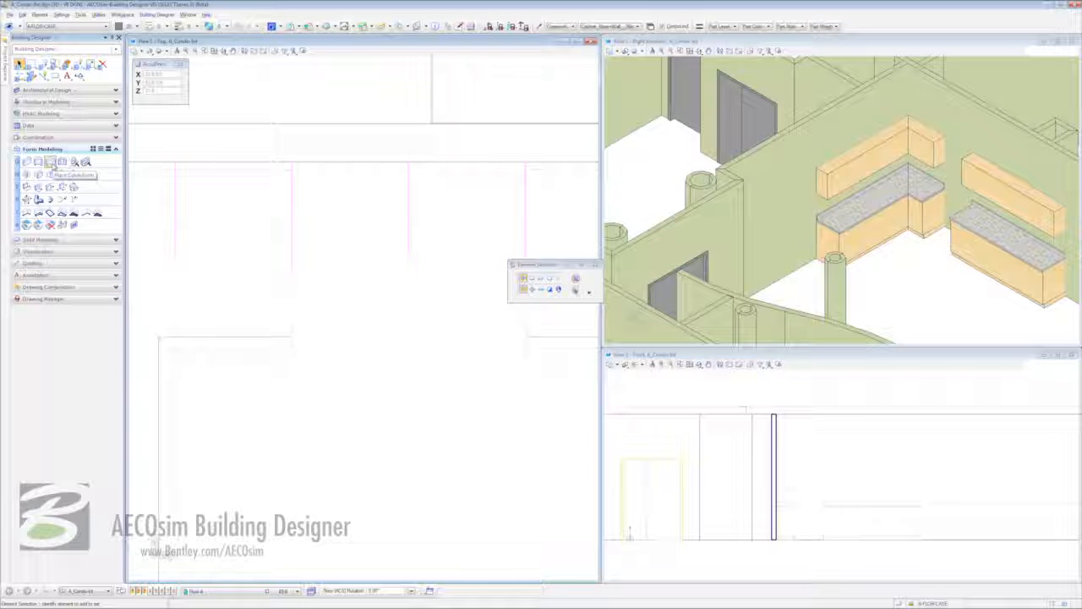
click(49, 162)
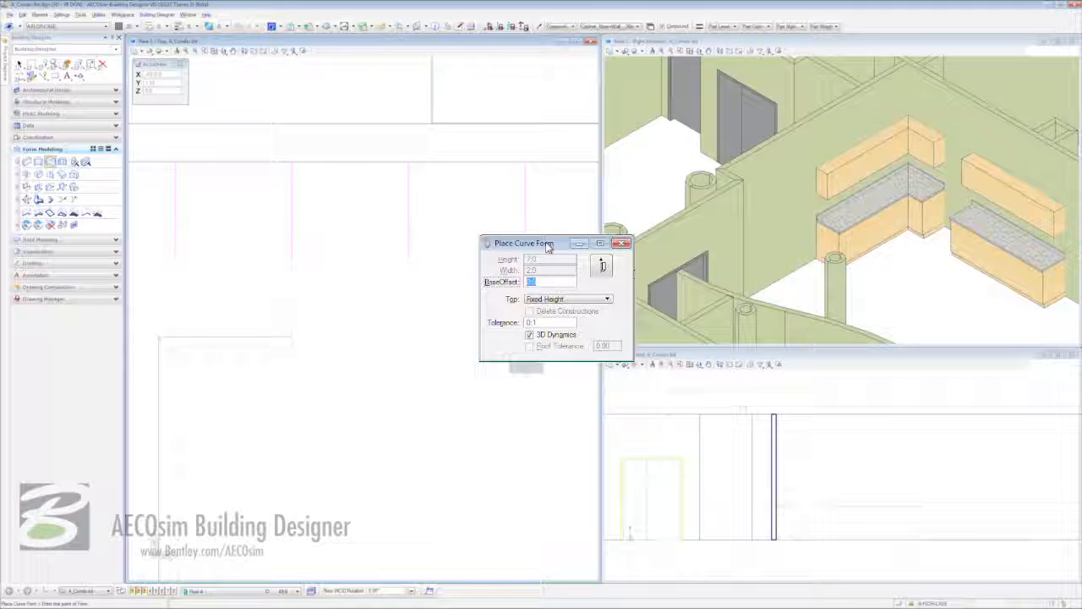
click(613, 27)
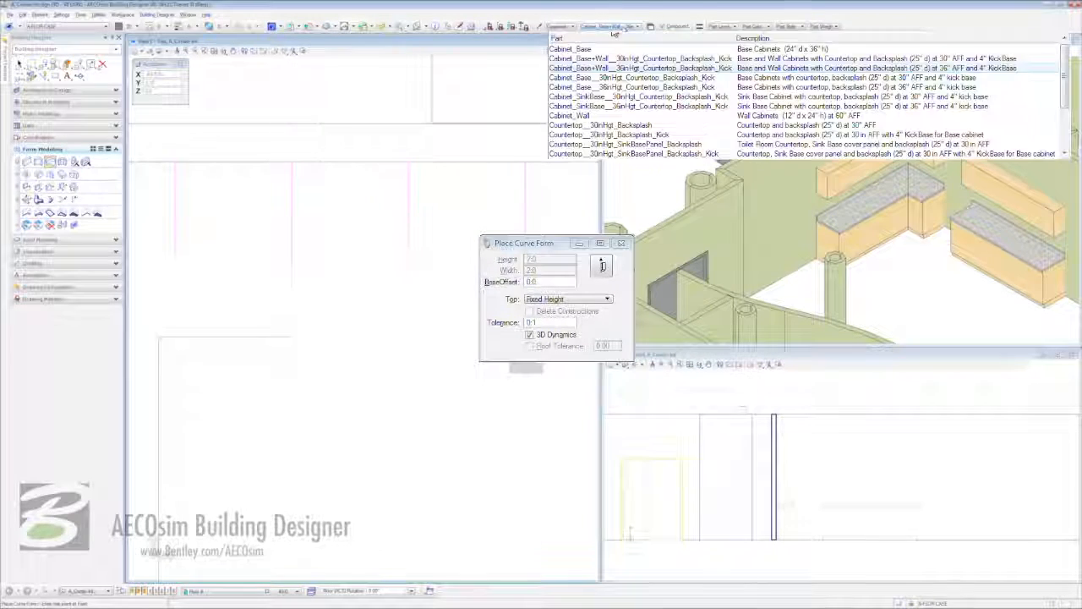
click(620, 106)
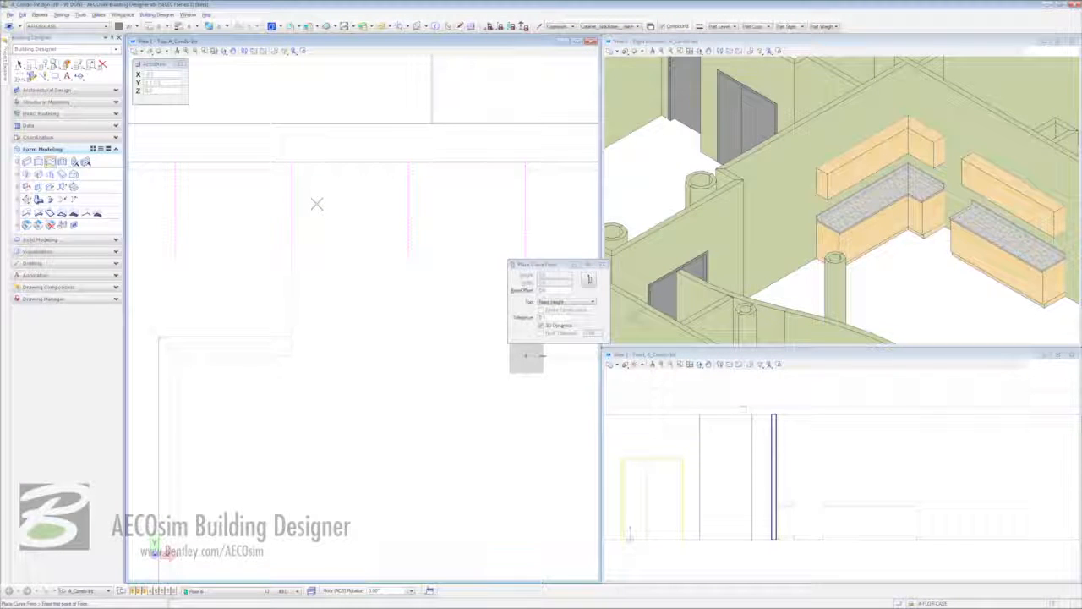
scroll(947, 182, up, 3)
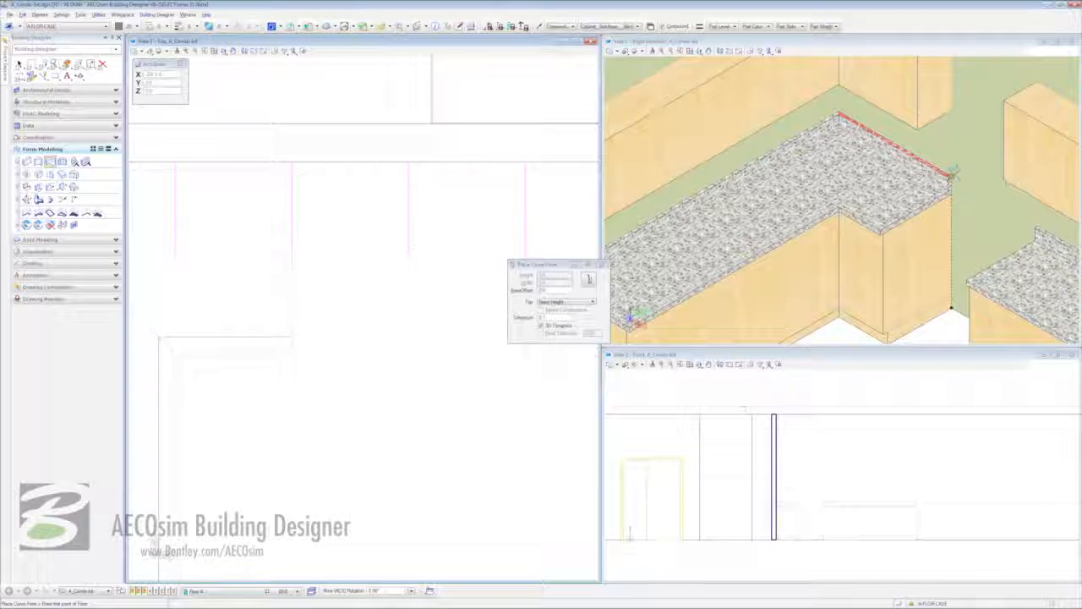
click(954, 173)
scroll(1037, 226, up, 5)
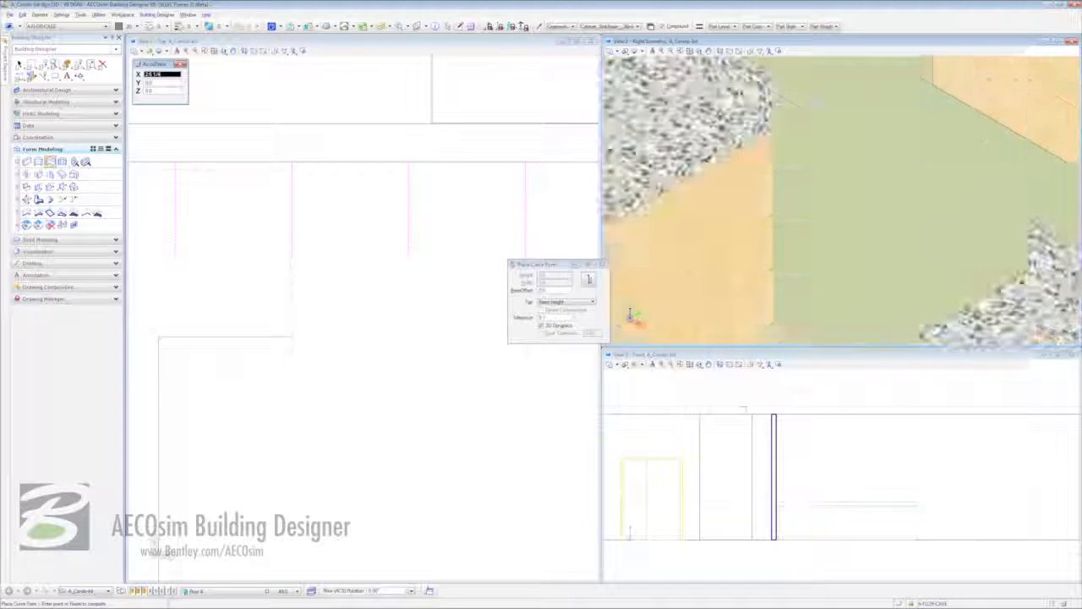
scroll(1037, 226, up, 2)
click(1038, 227)
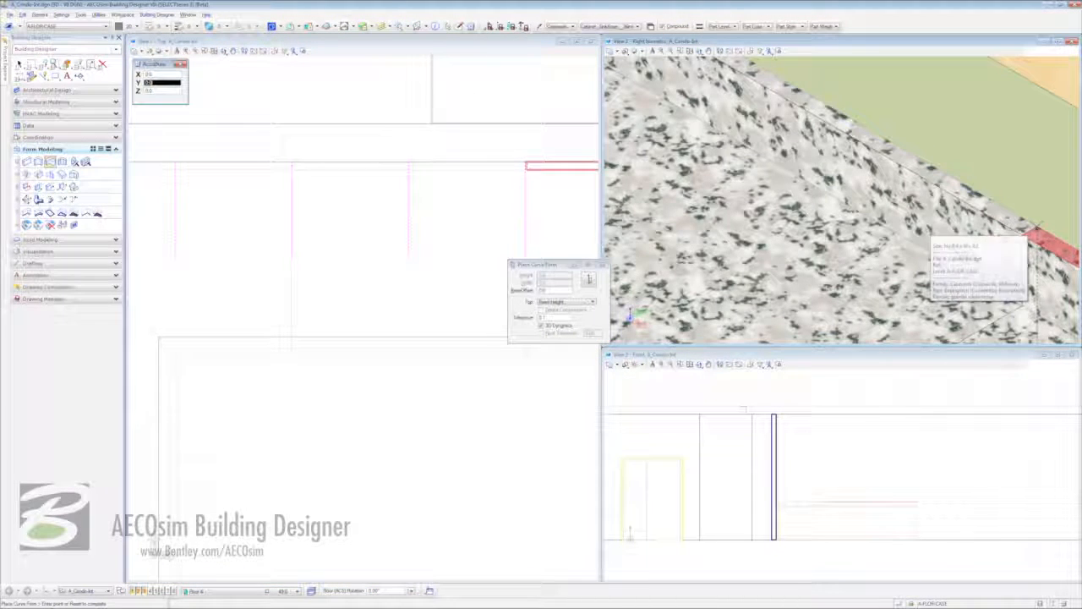
click(672, 52)
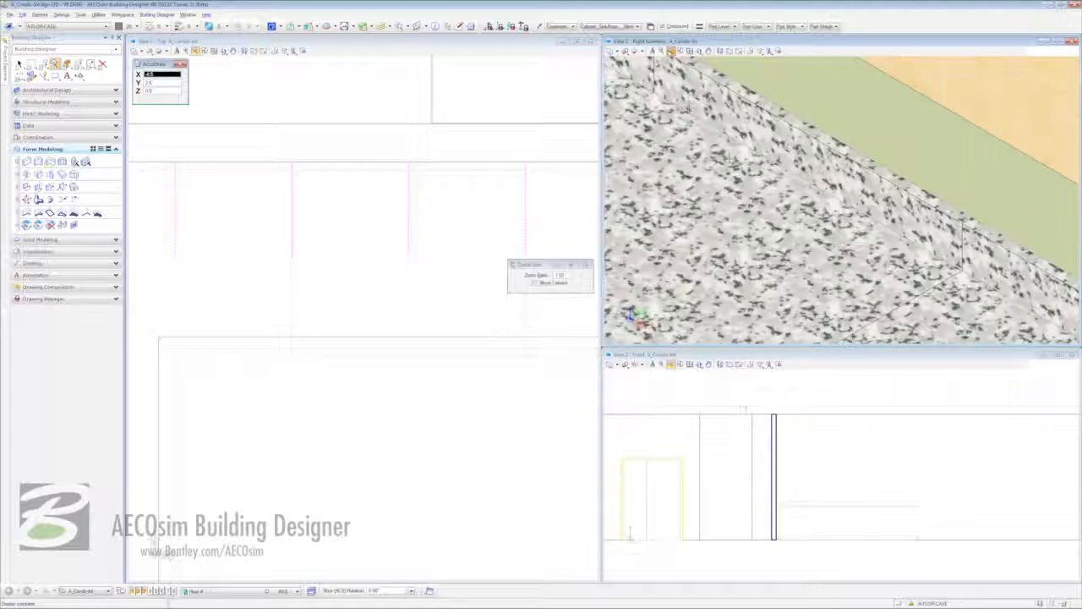
click(819, 251)
click(819, 251)
right_click(819, 251)
right_click(820, 251)
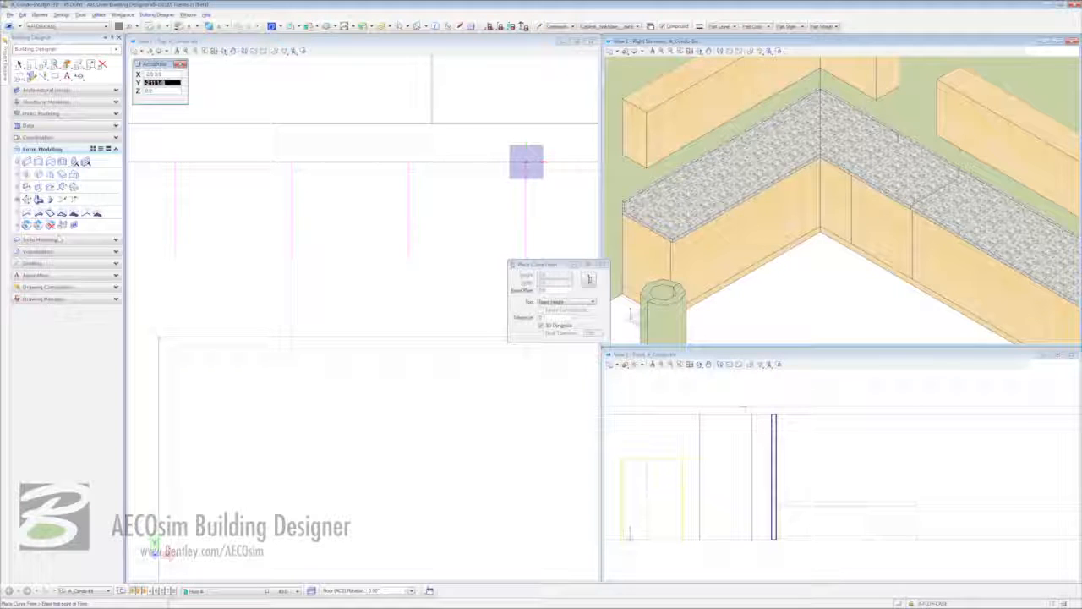
- Place the Sink | Kitchen Double Bowl 25x19.5 plumbing fixture against the wall, centered on the sink base's middle guide mark
click(88, 91)
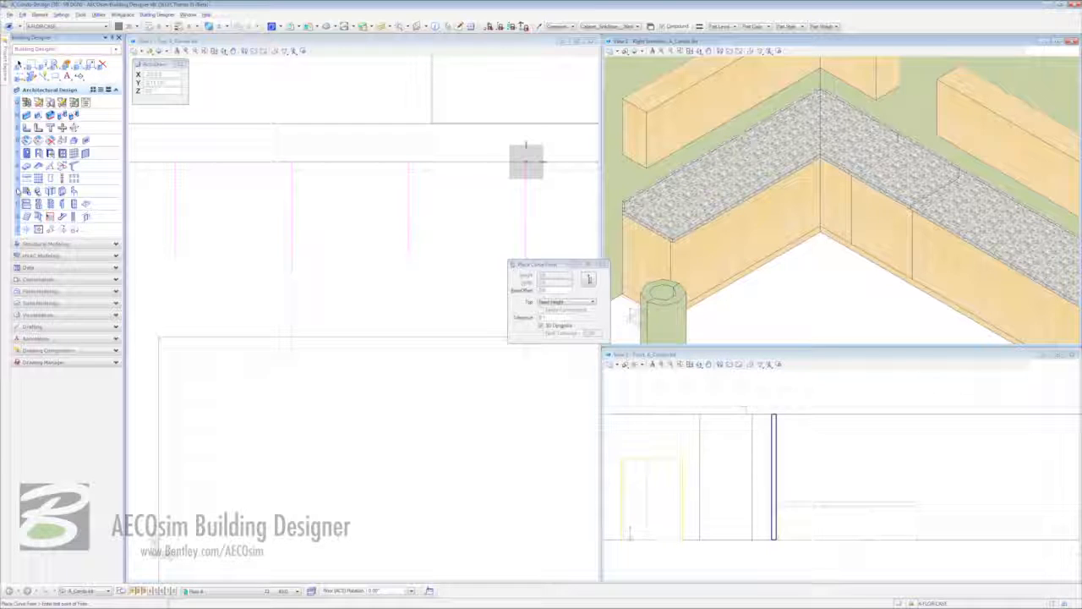
click(37, 191)
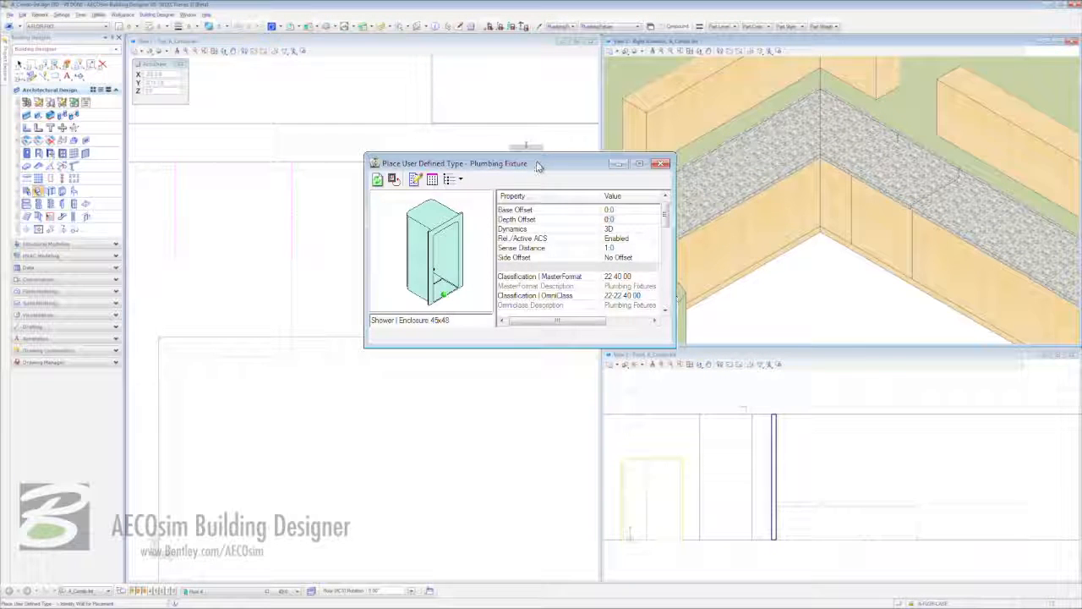
click(485, 321)
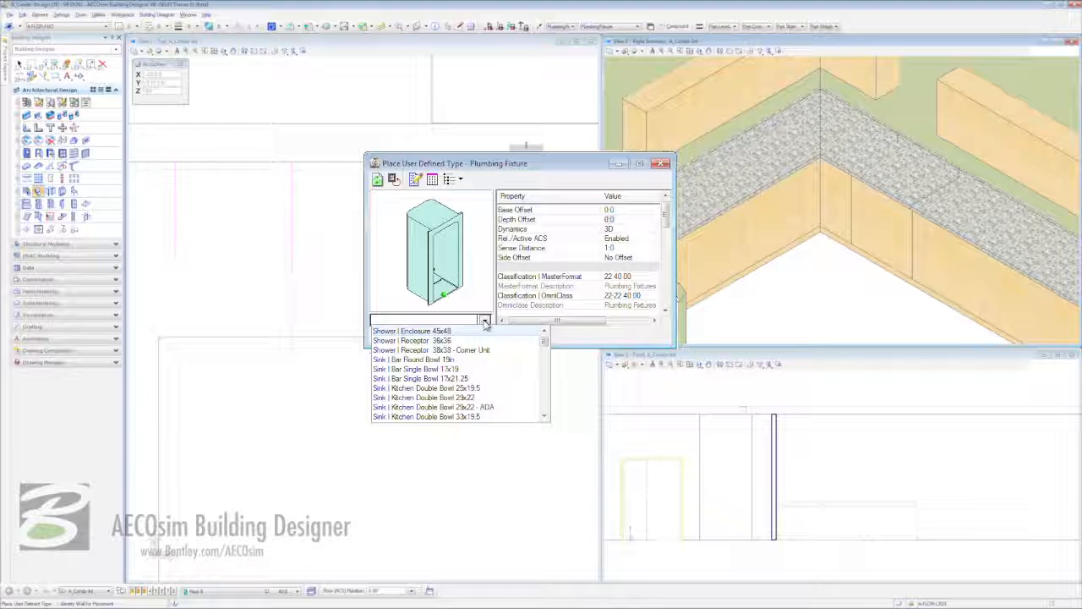
click(440, 388)
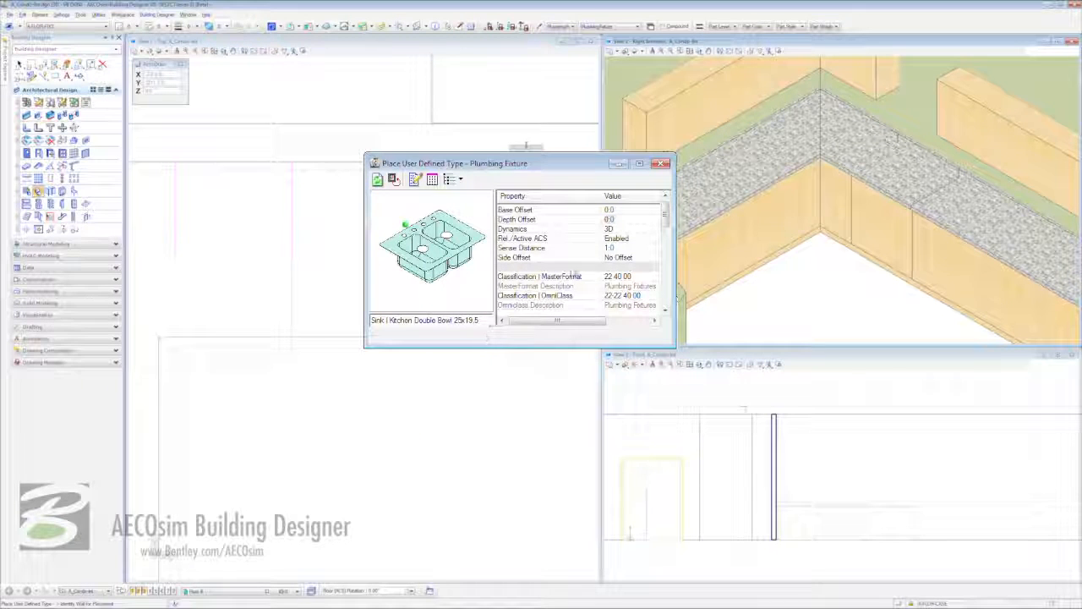
mouse_move(665, 218)
mouse_down()
mouse_move(665, 296)
mouse_move(666, 228)
mouse_up()
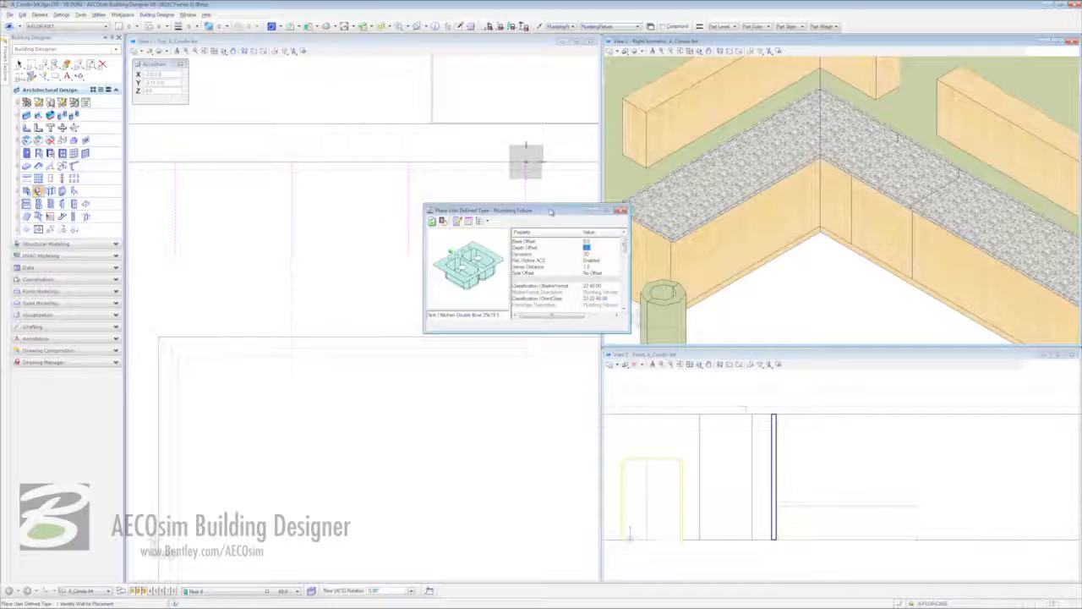
drag(549, 213, 656, 225)
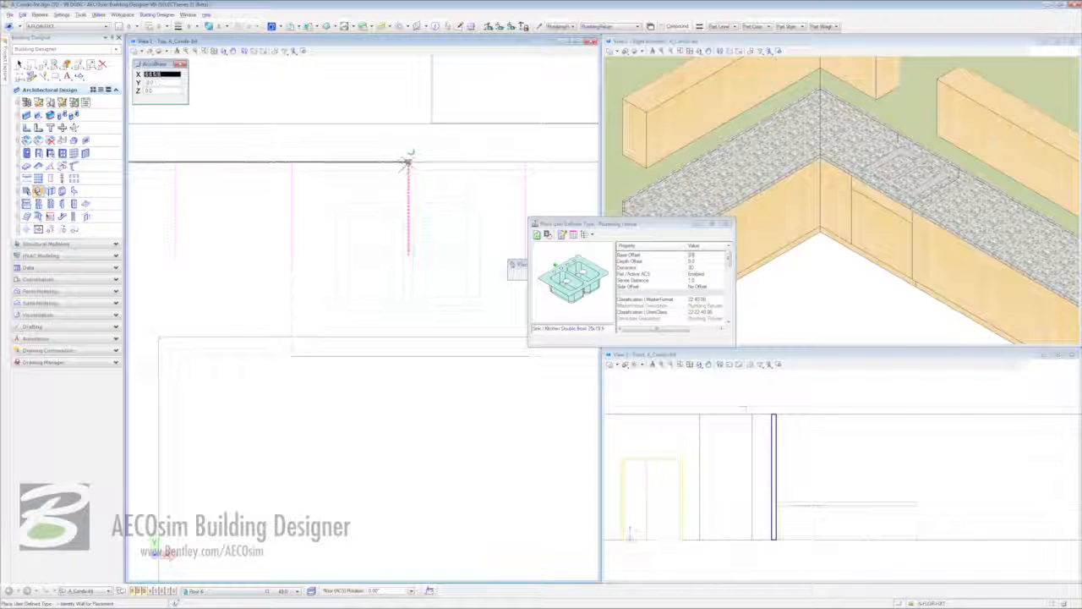
click(408, 163)
click(408, 162)
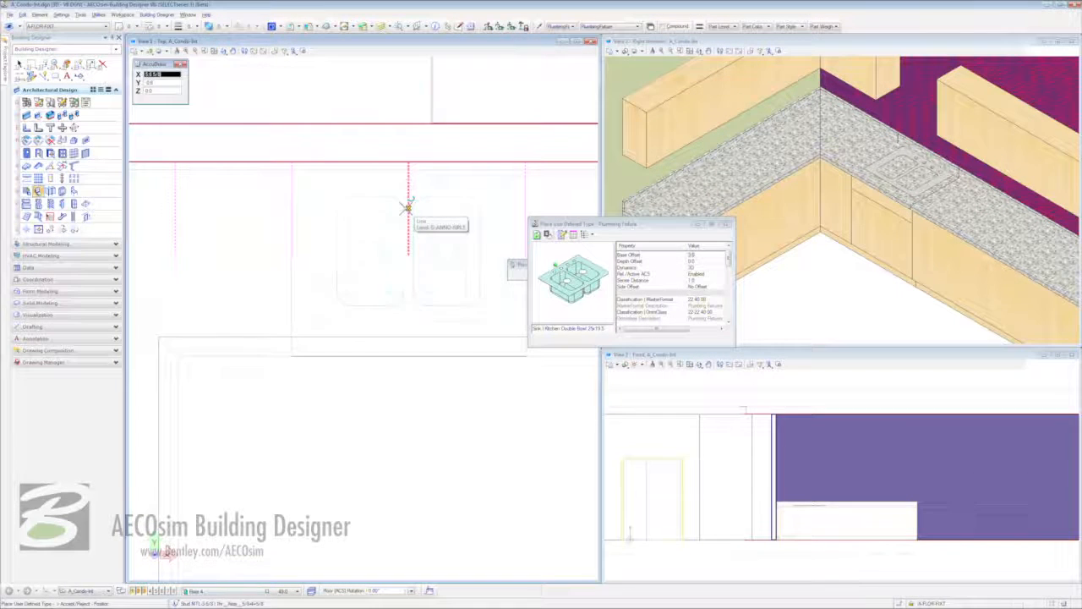
click(408, 206)
key(Escape)
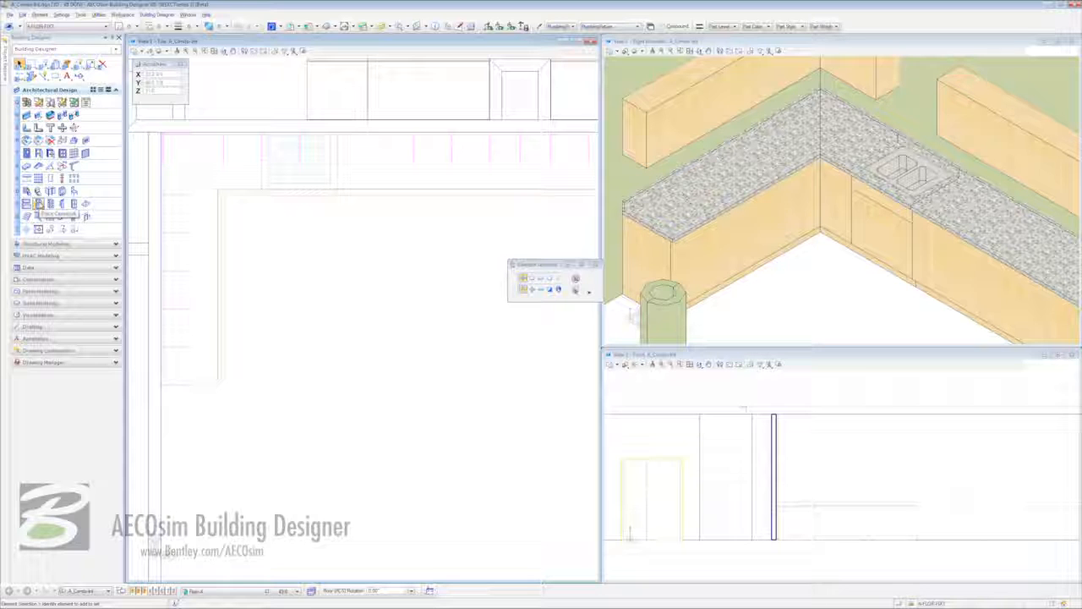
- Start placing casework with the Tall | Face-Frame 2 GlassDoors 5 Shelves cabinet type
click(39, 204)
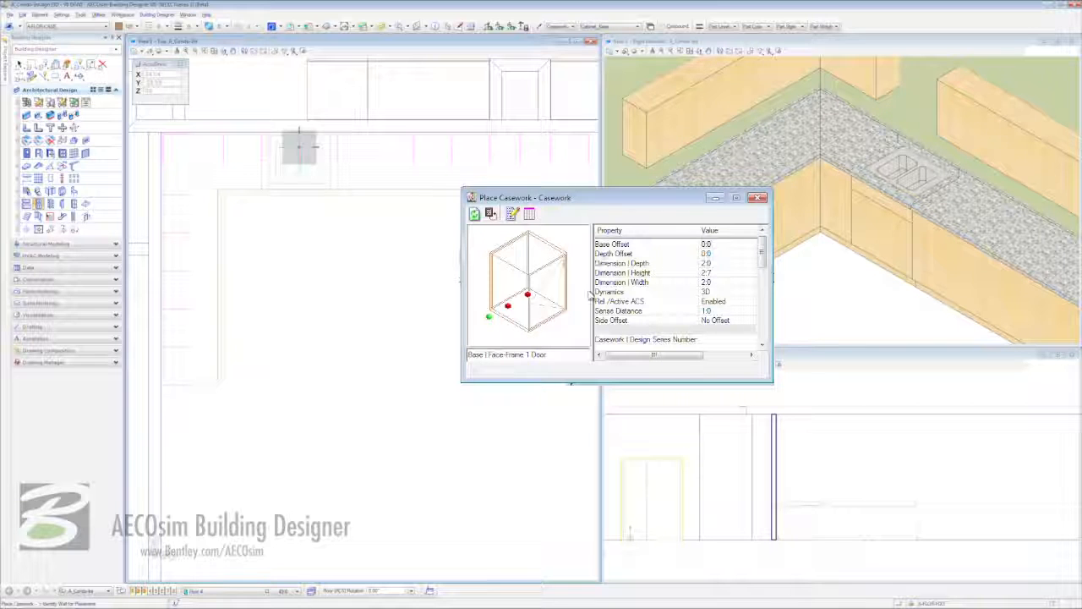
click(583, 354)
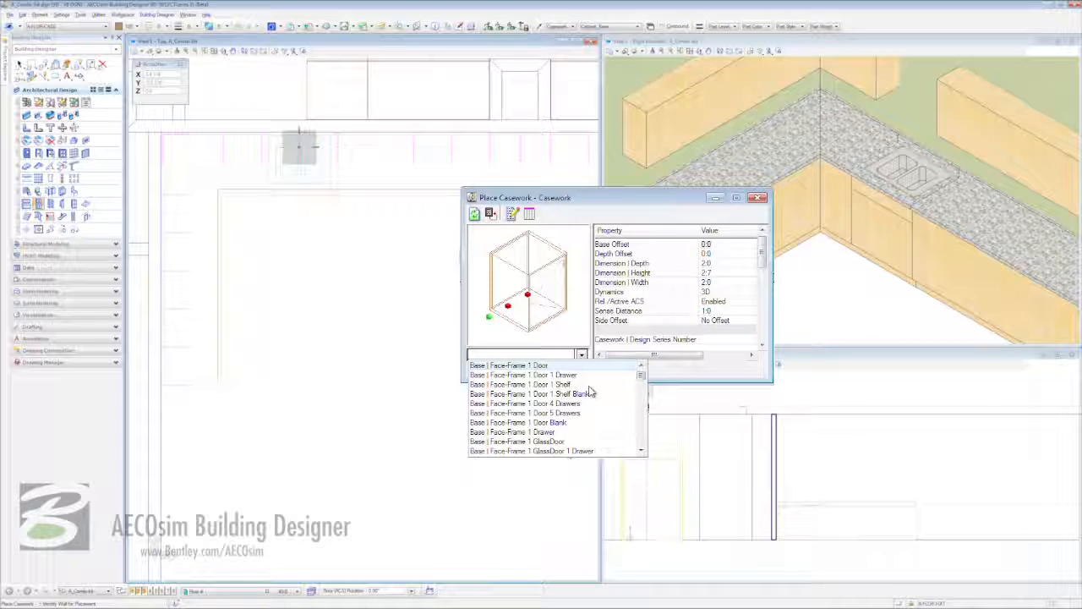
drag(640, 382, 640, 399)
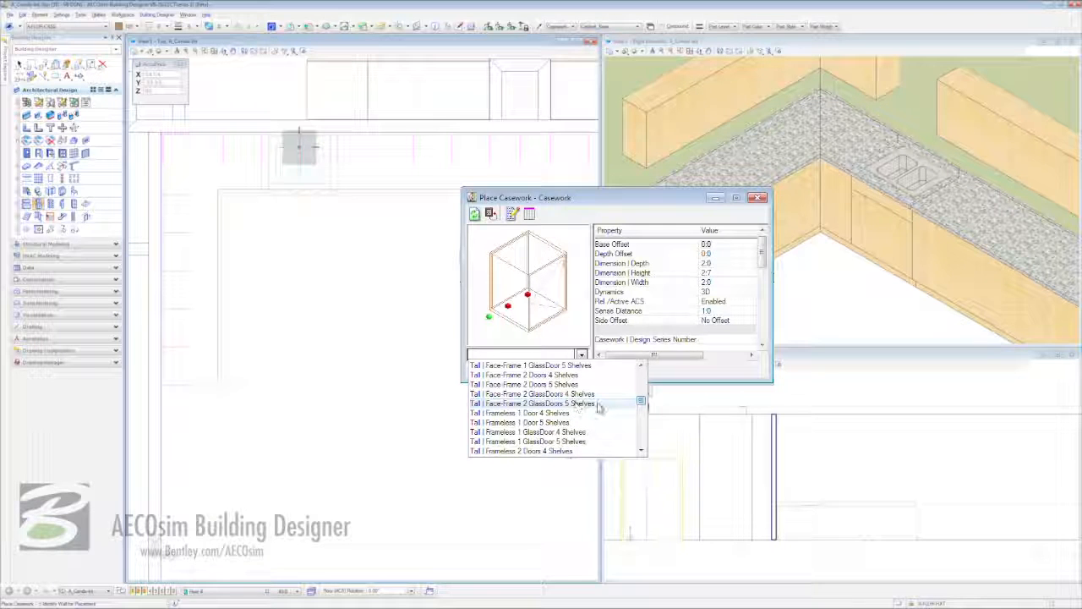
click(597, 405)
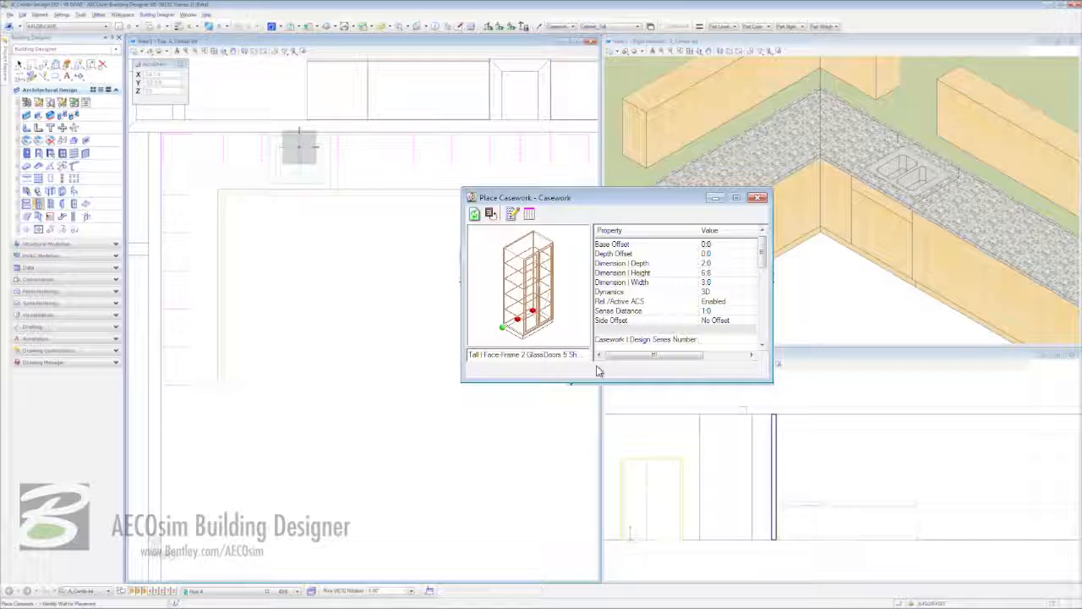
- Set the tall cabinet's height to 7:8 and its width to 2:8
click(718, 273)
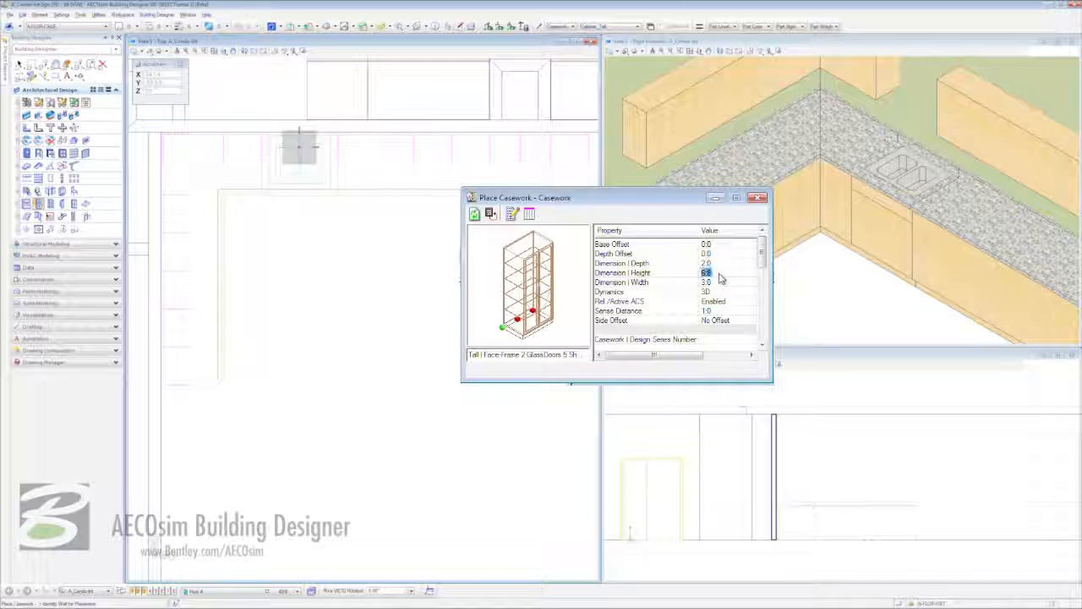
text(7:8)
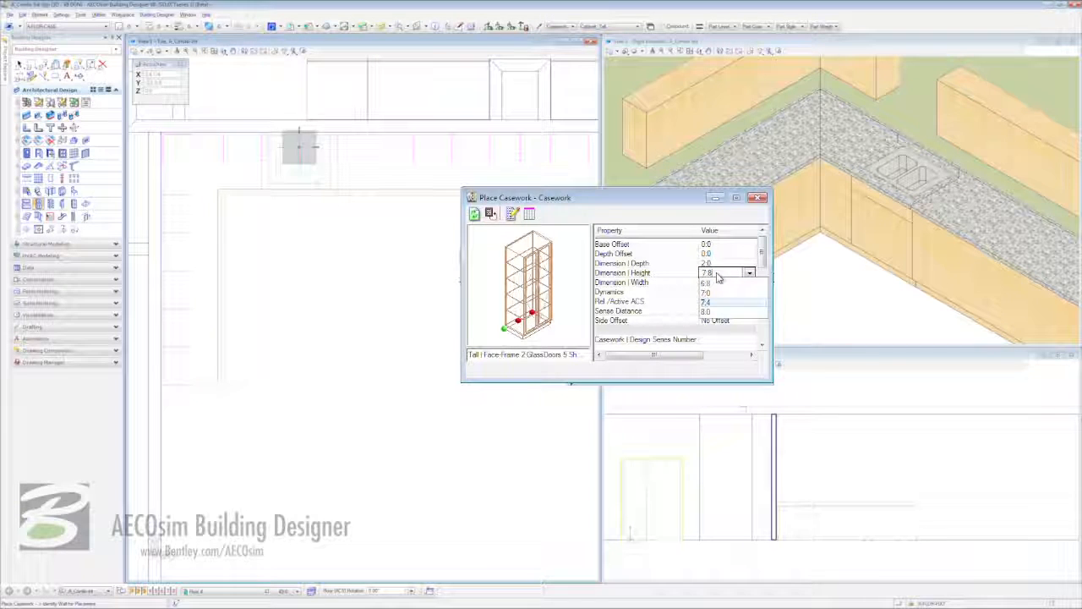
click(730, 283)
text(2)
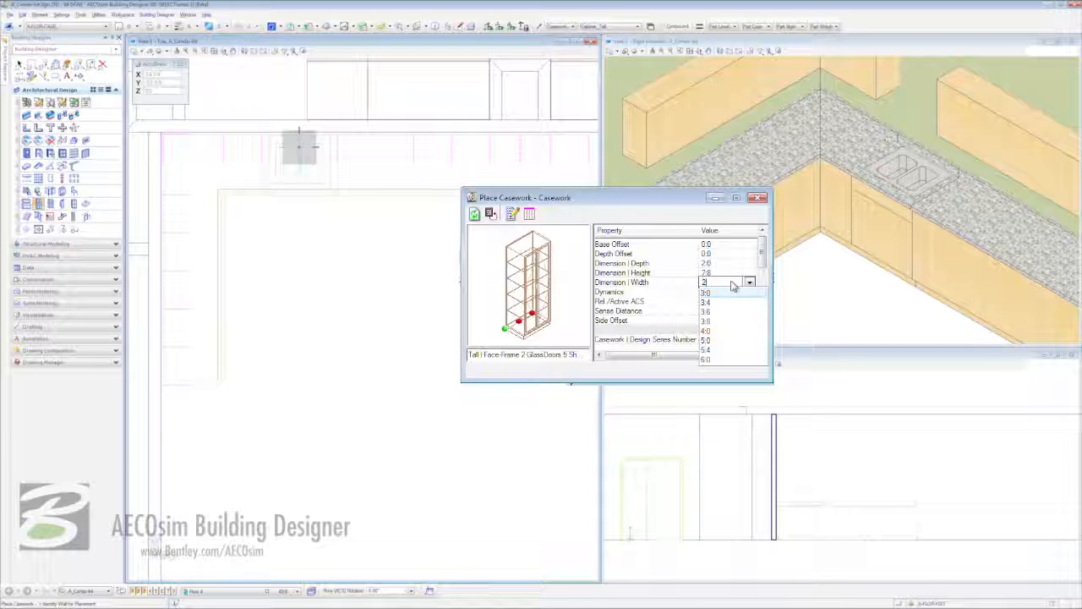
text(:8)
key(Return)
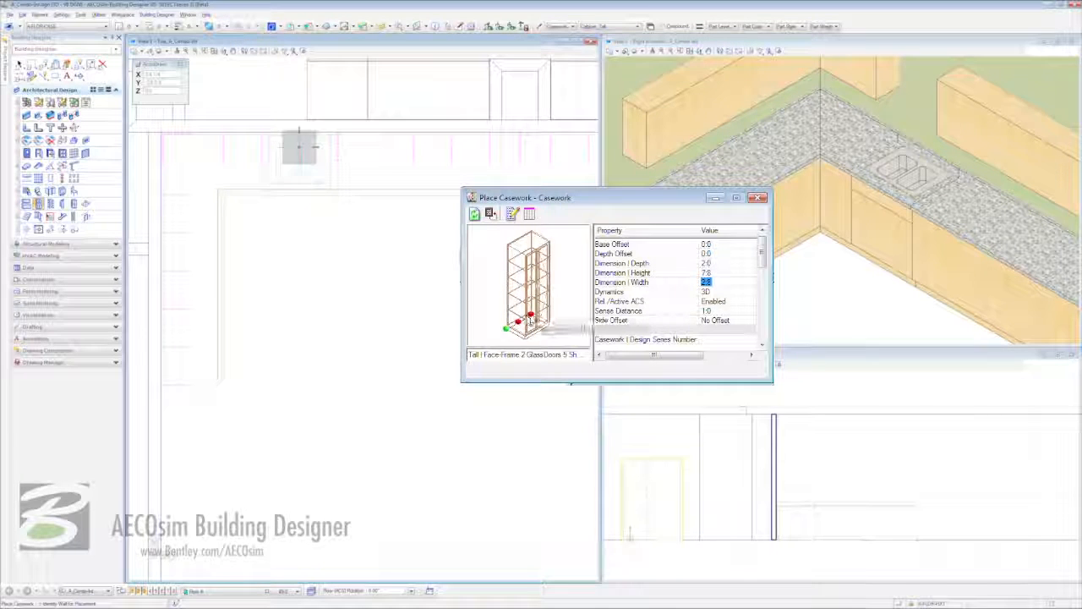
- Switch the tall cabinet's insertion point to its opposite back corner and place it against the side wall at the shortened countertop's end
click(531, 316)
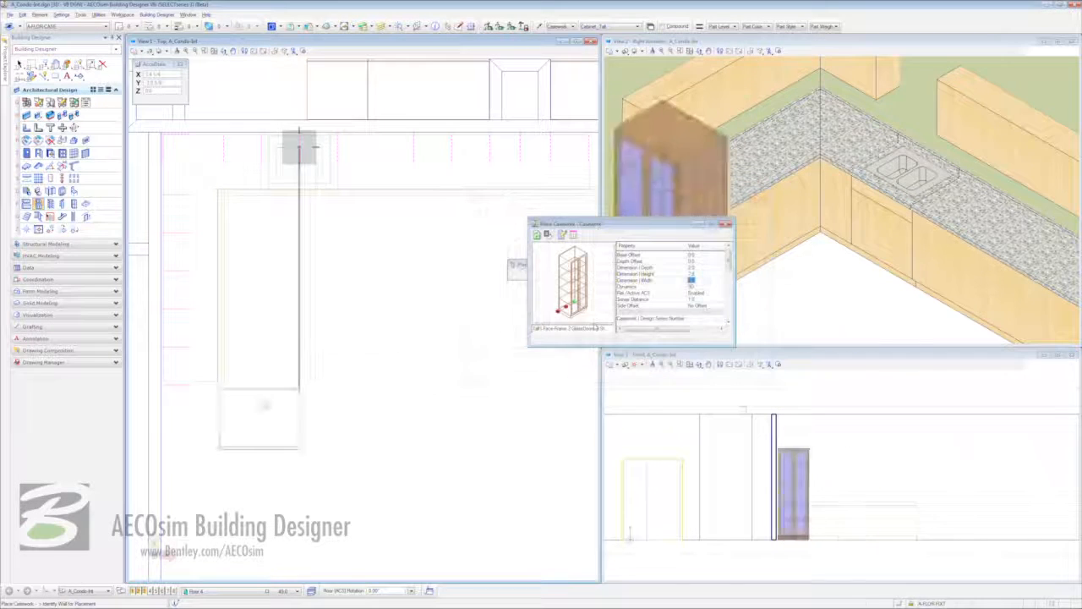
click(165, 385)
click(195, 394)
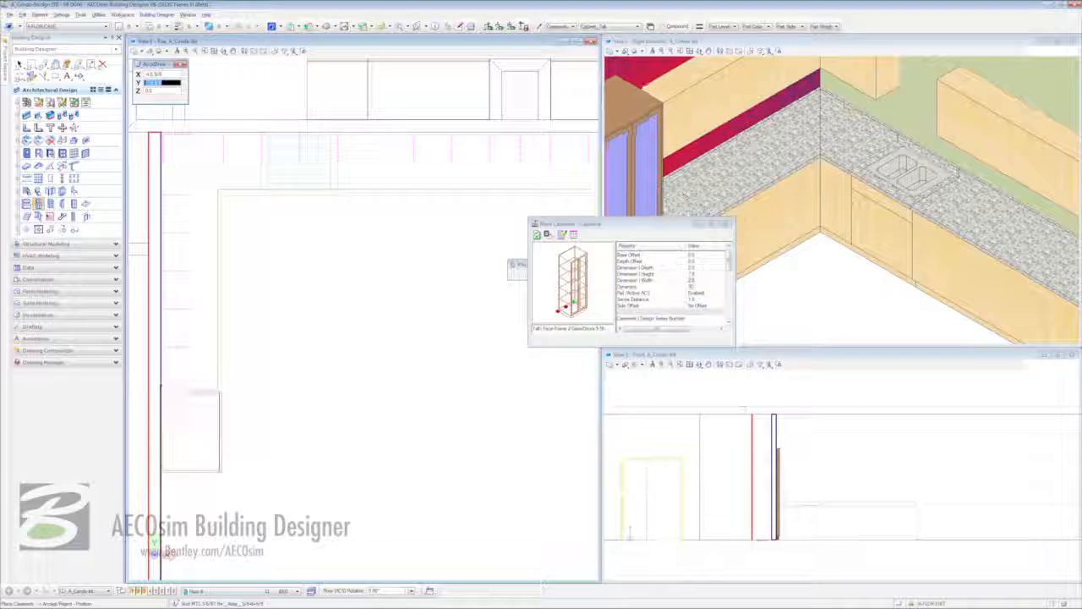
key(Escape)
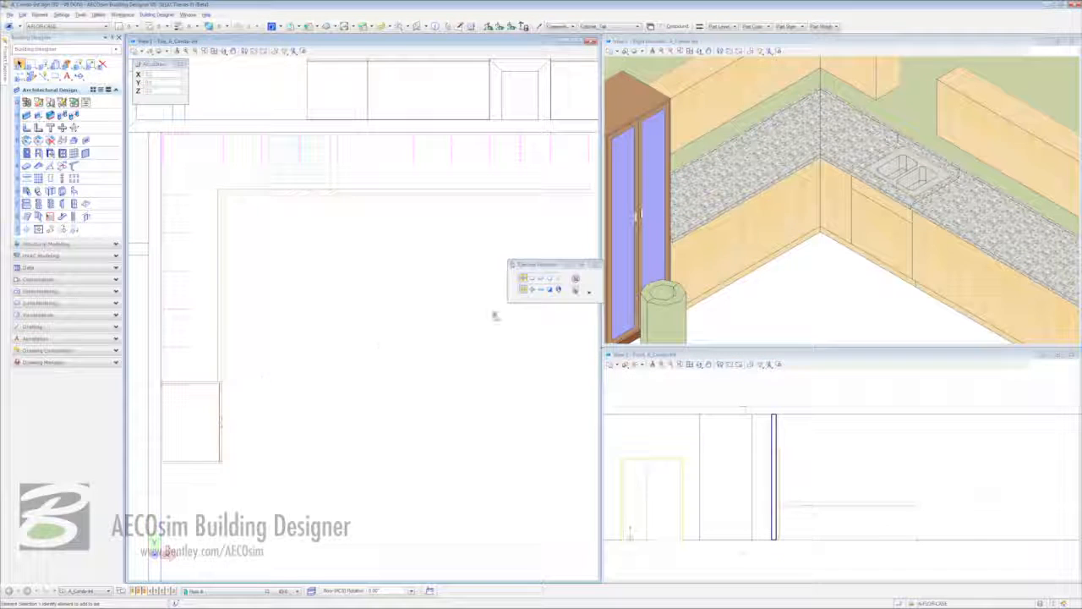
- Make two copies of the tall glass-door cabinet in a row along the side wall, spaced back corner to back corner
click(710, 52)
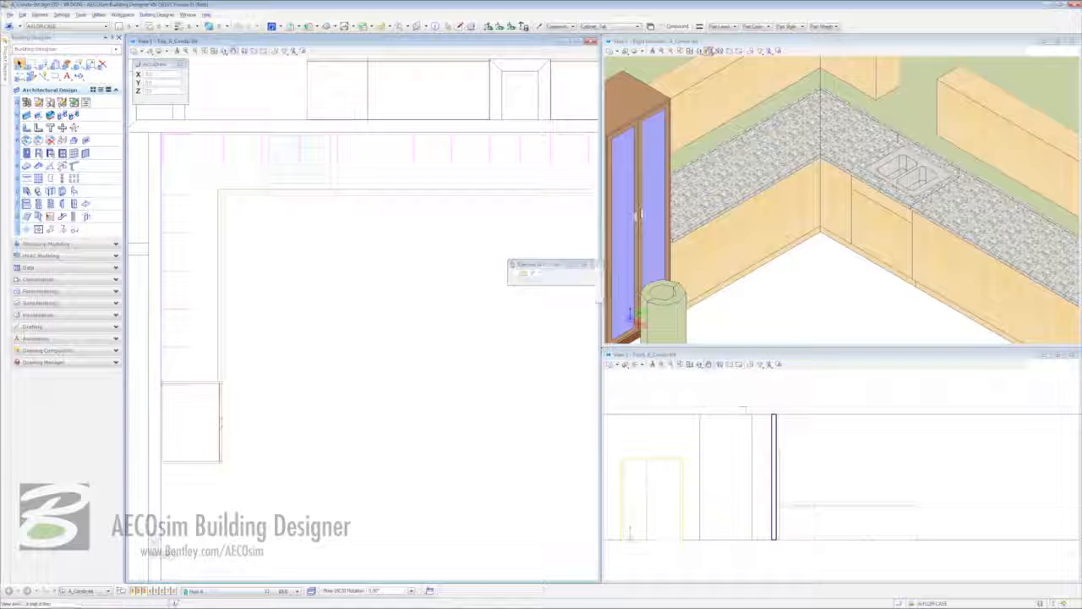
drag(717, 173, 924, 139)
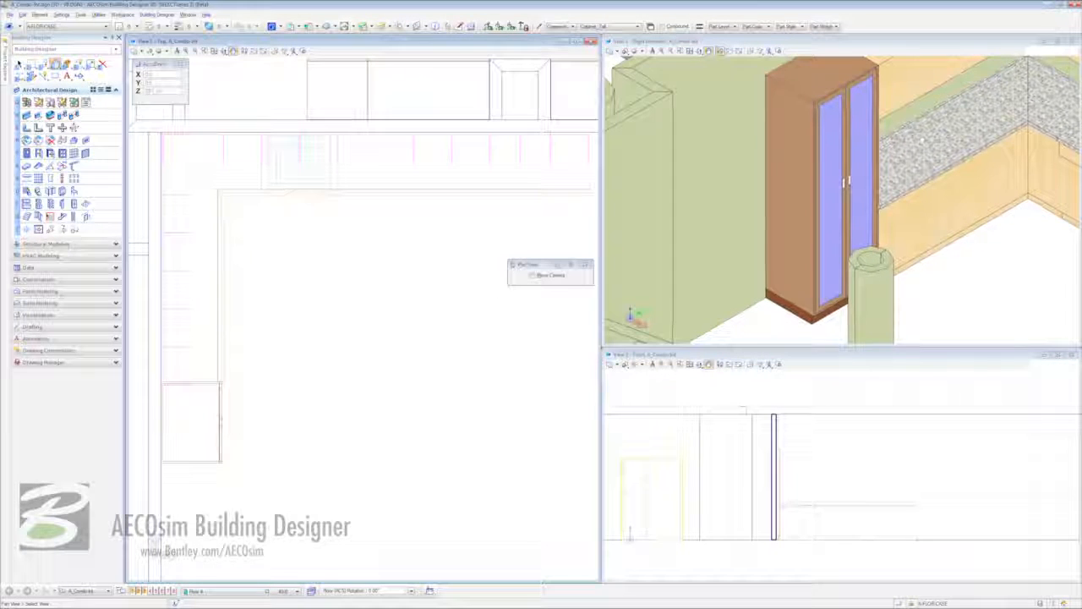
click(671, 52)
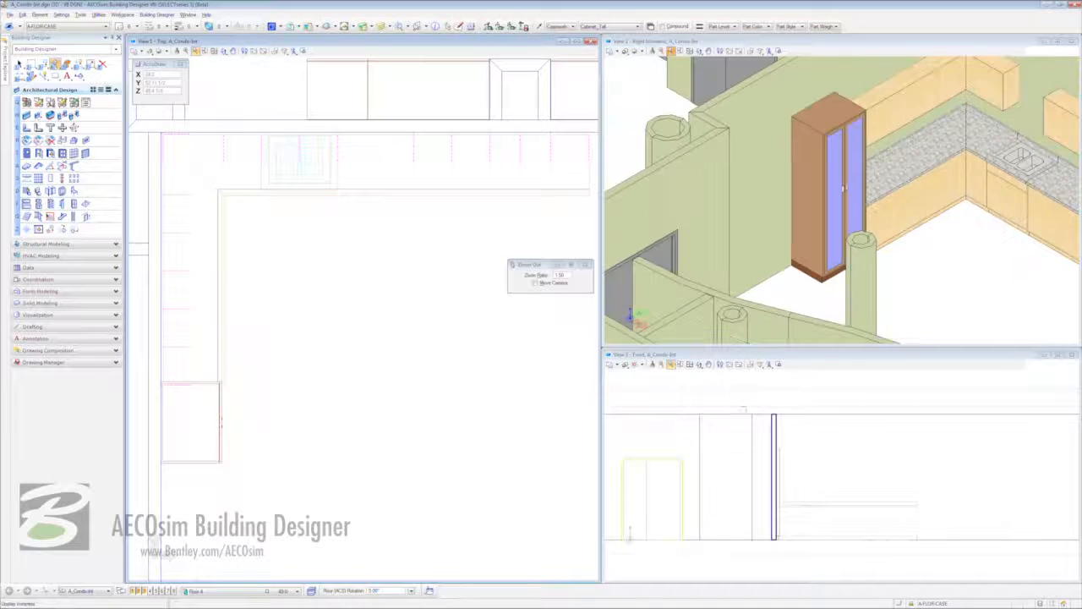
right_click(924, 245)
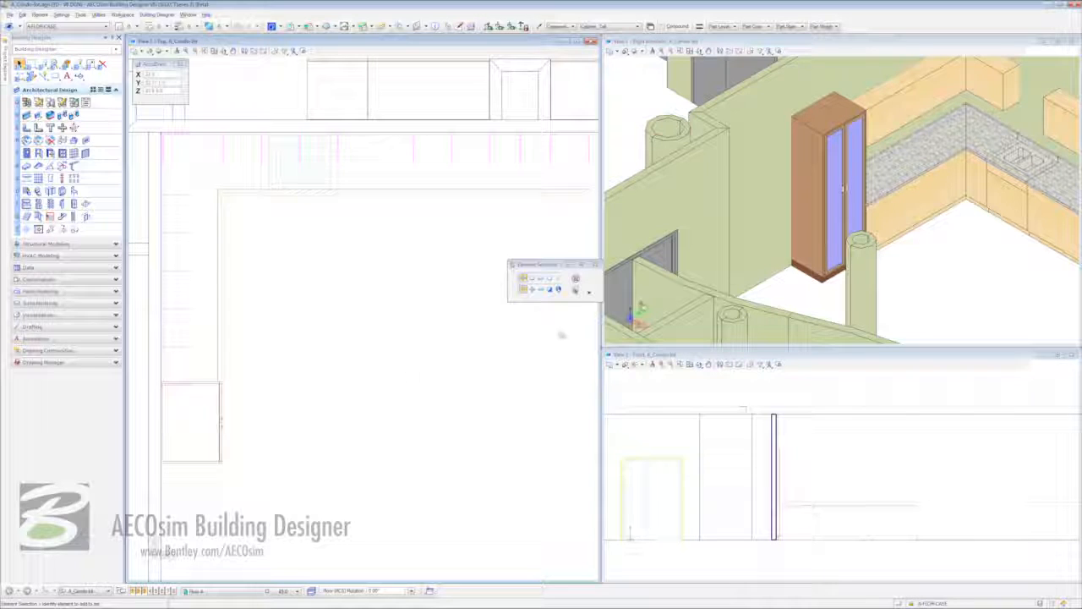
click(234, 50)
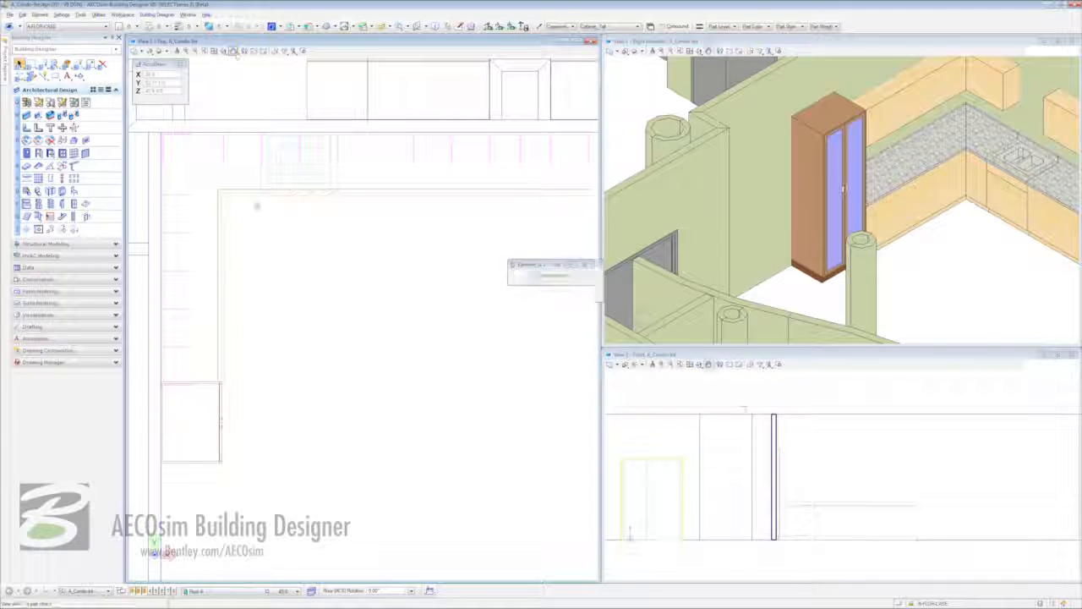
drag(265, 406, 323, 227)
right_click(323, 227)
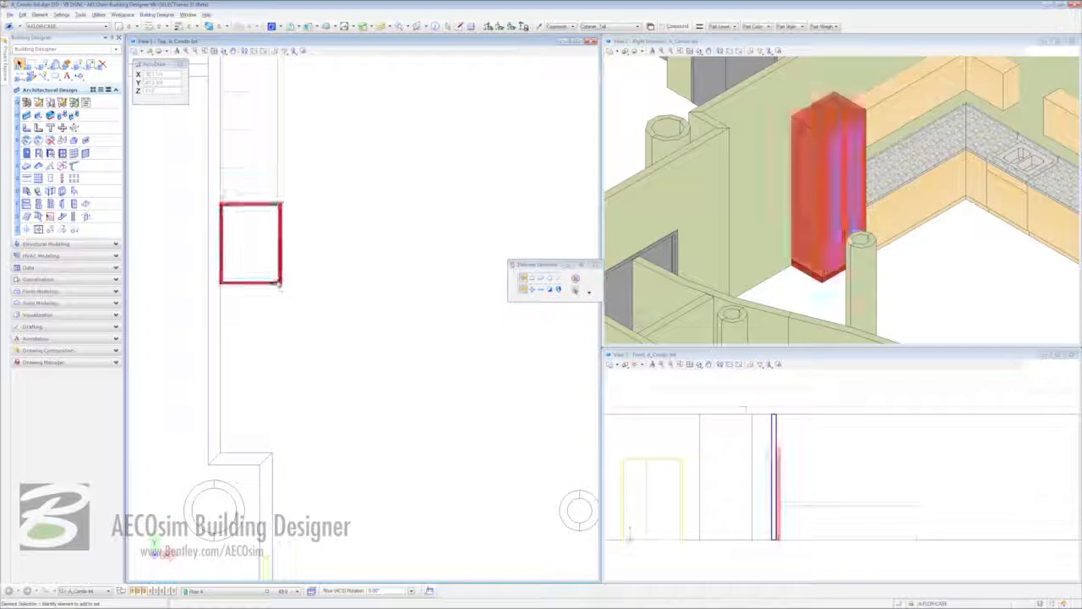
right_click(279, 285)
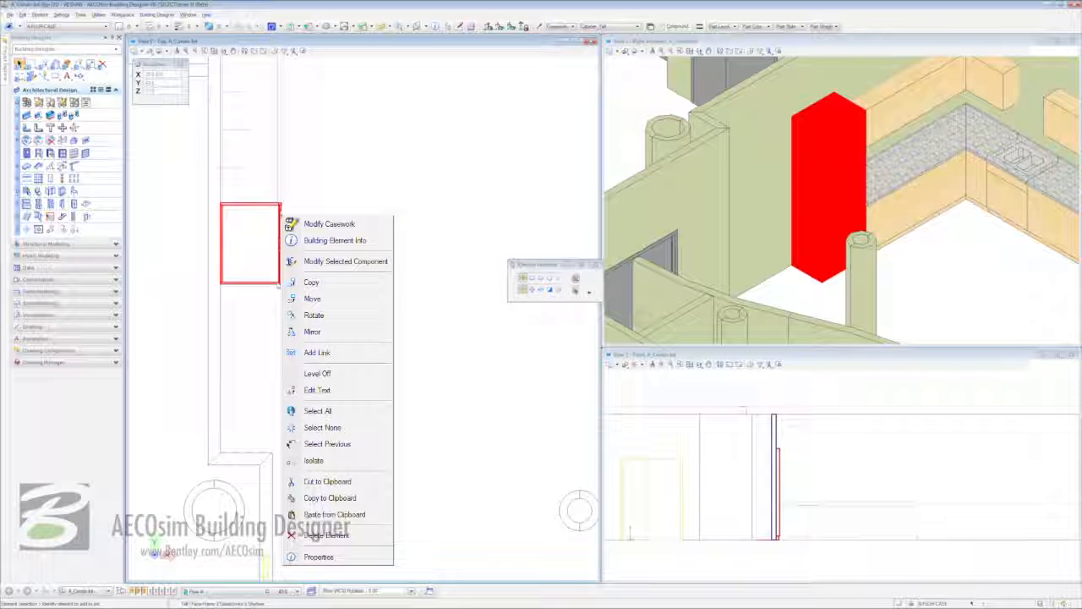
click(310, 282)
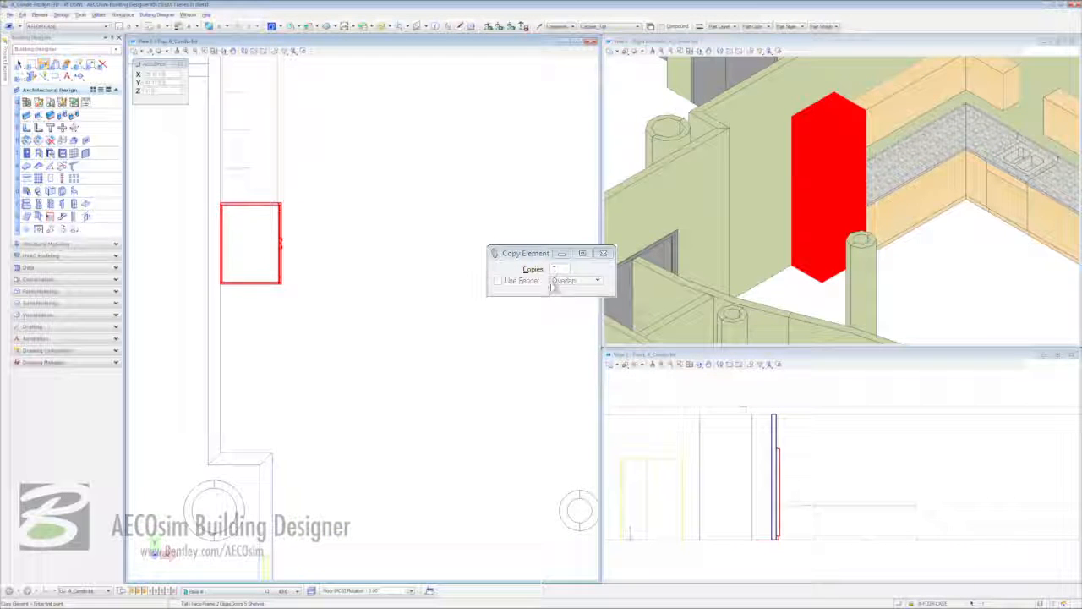
click(555, 271)
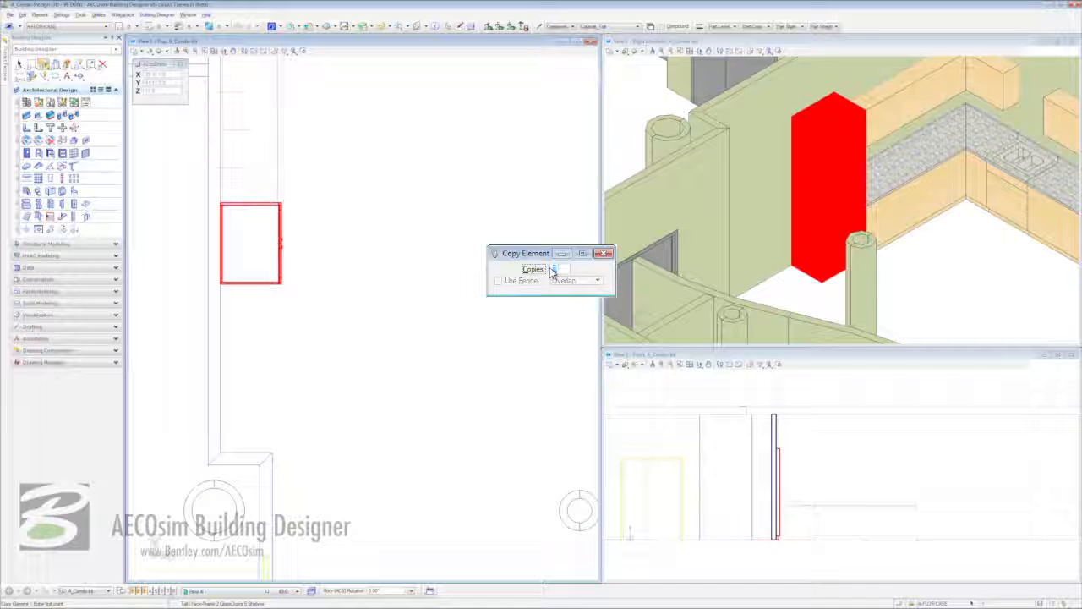
text(2)
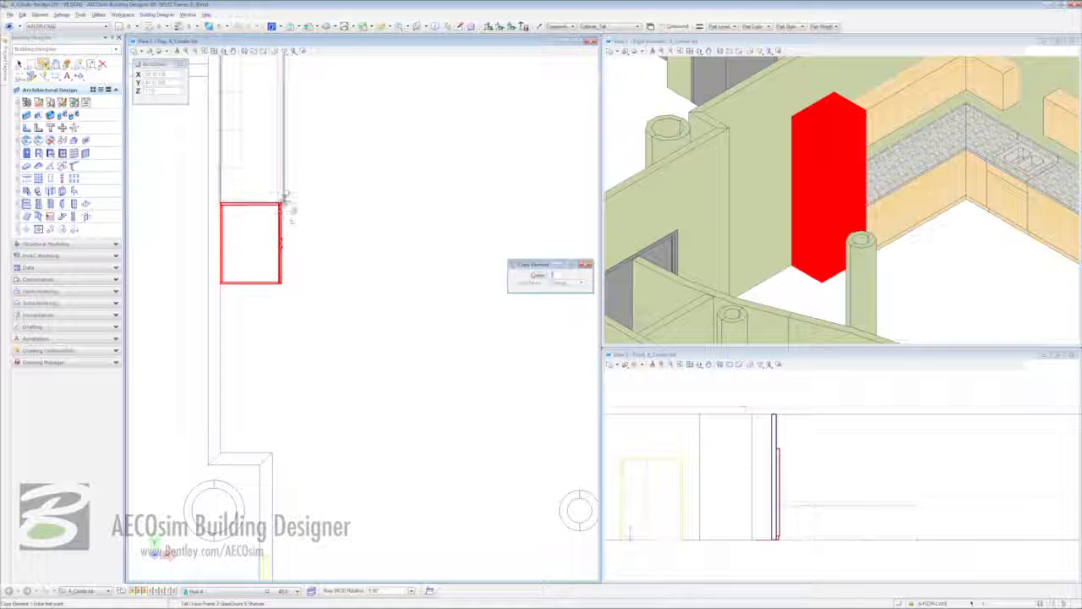
click(220, 204)
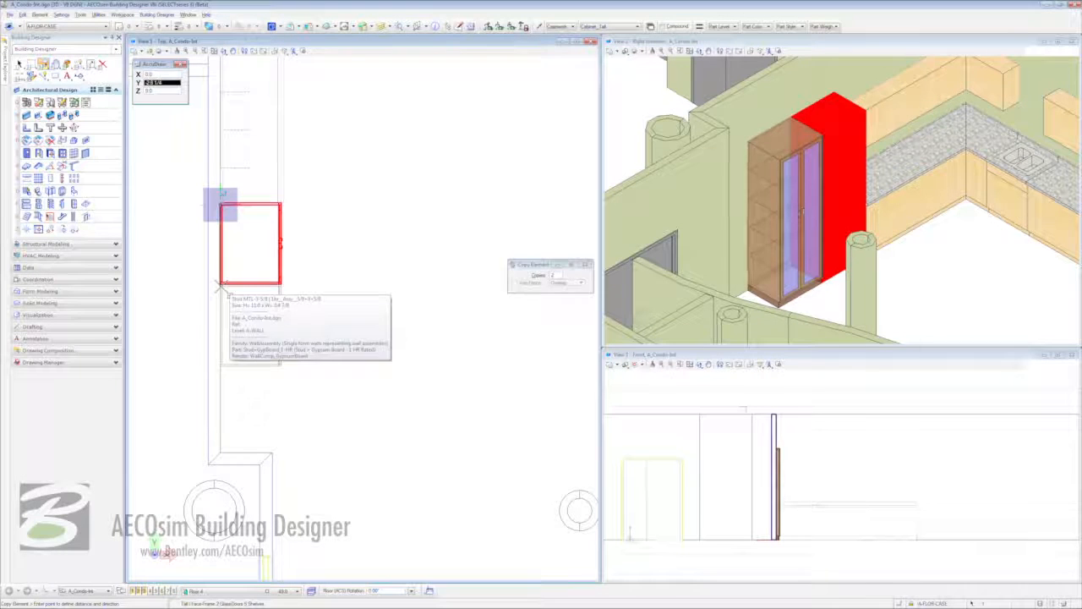
click(226, 289)
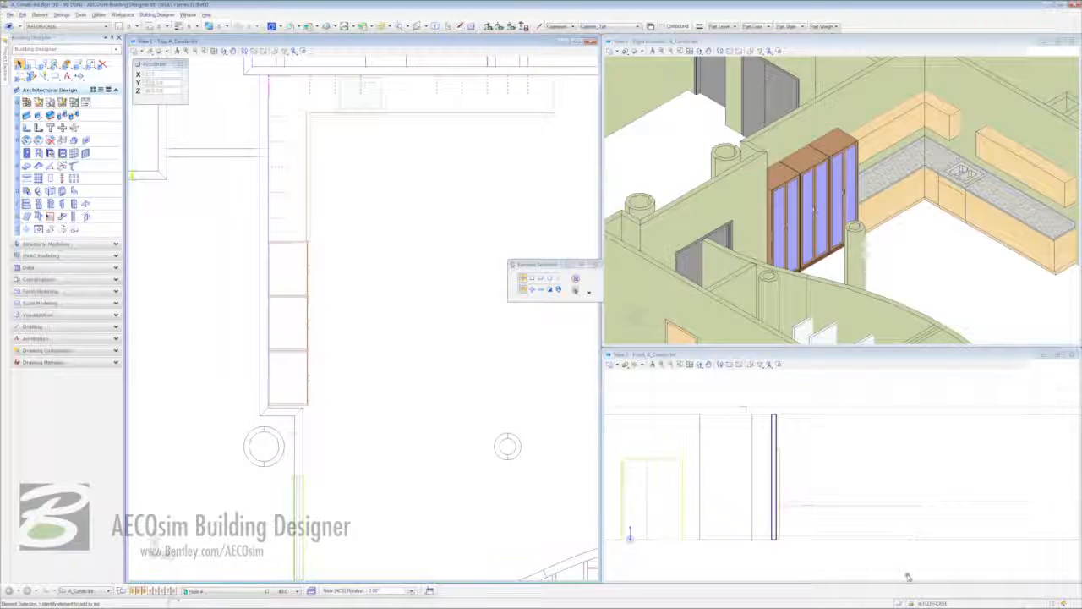
- Toggle the Graphic Group lock and delete the schematic wall cabinets above both countertop runs
click(911, 602)
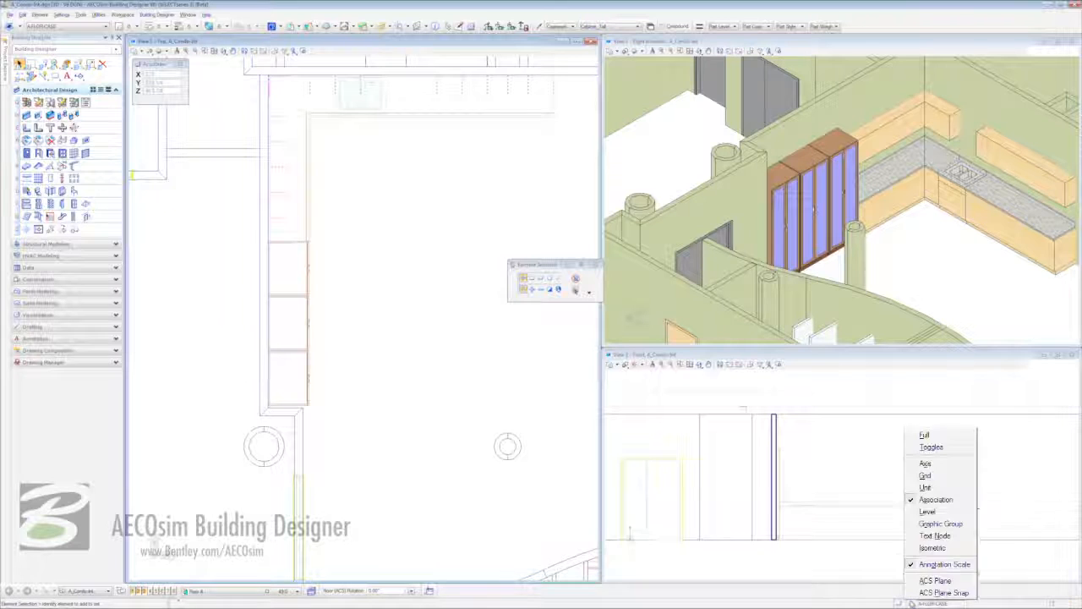
click(966, 524)
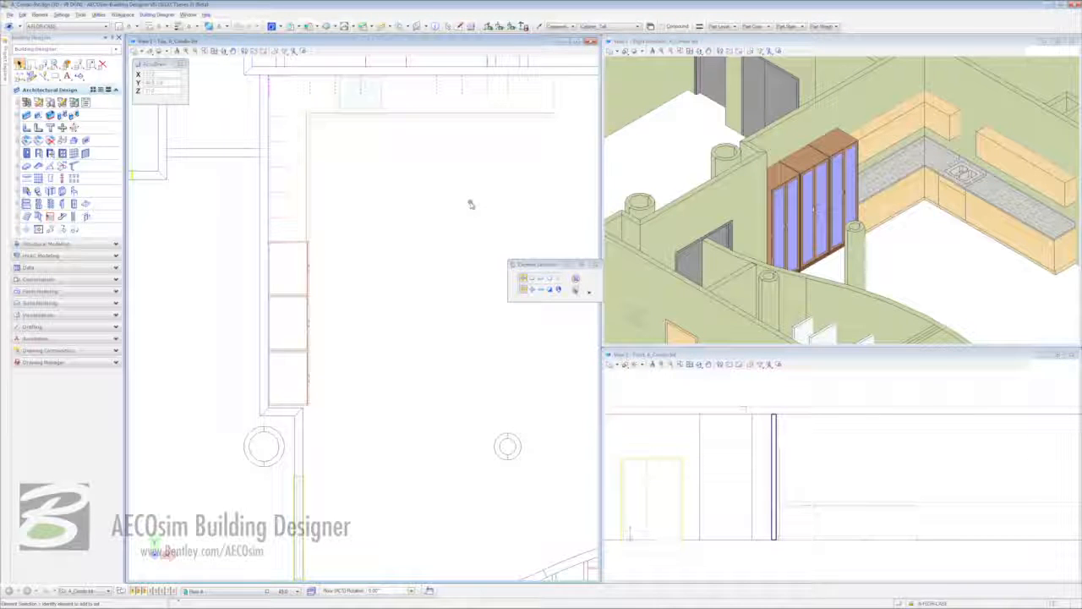
click(102, 64)
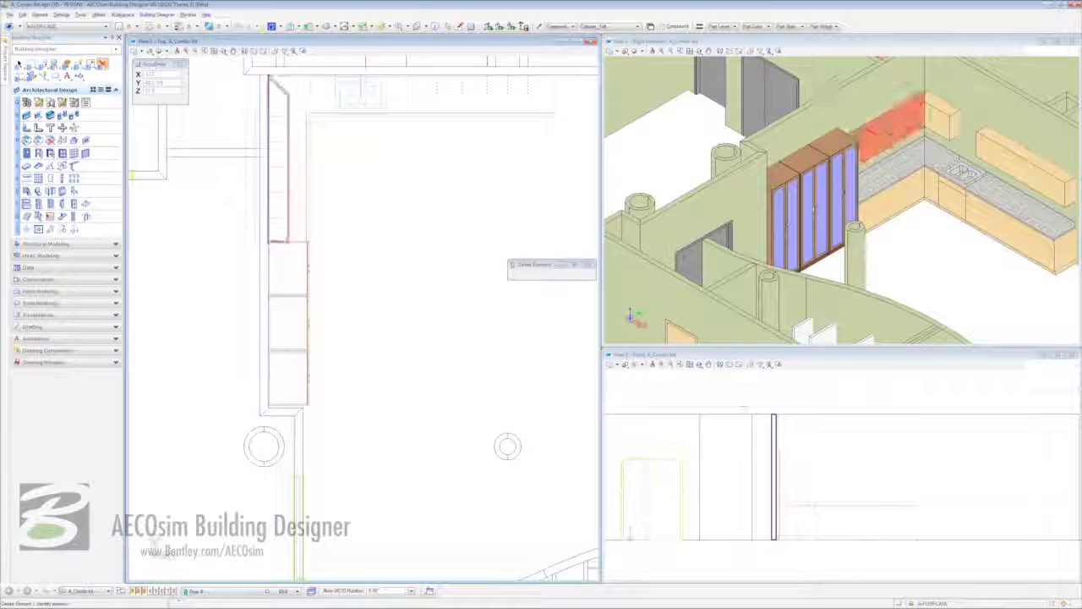
click(935, 117)
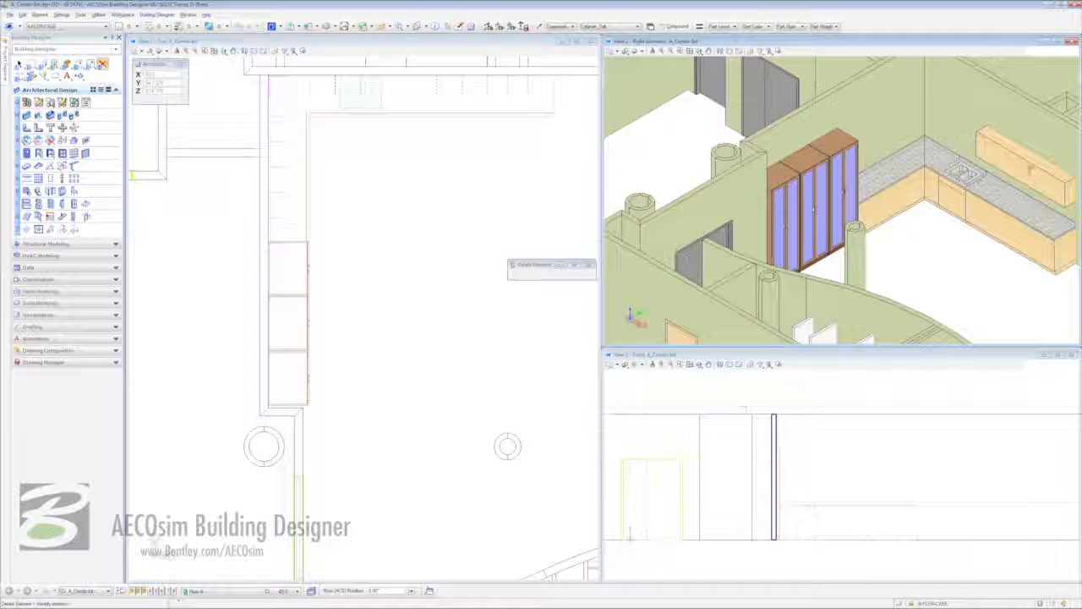
click(1022, 184)
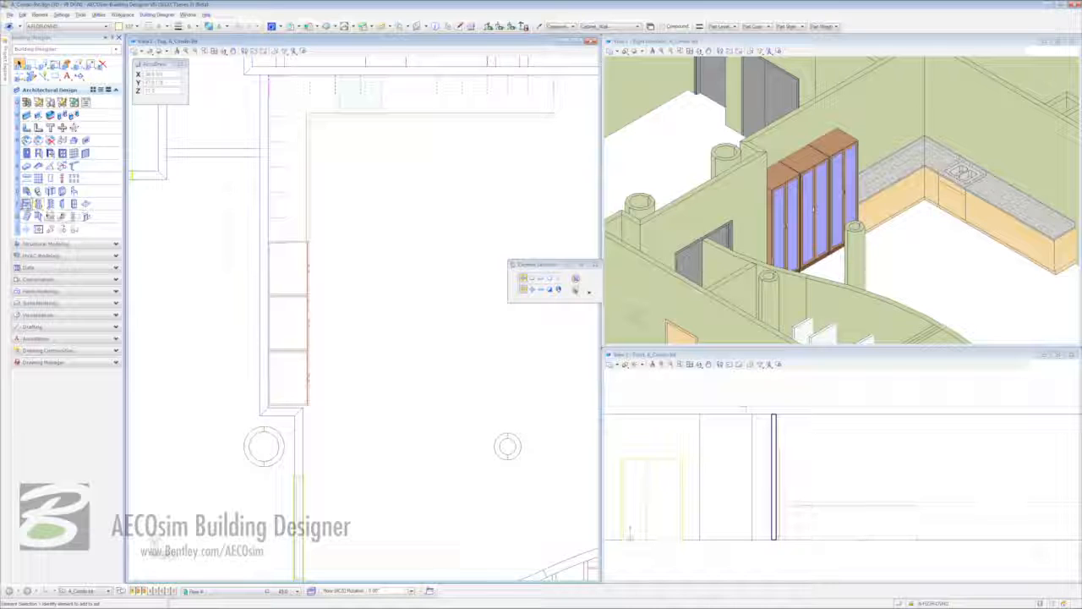
- Start placing casework with the Wall | Frameless 2 GlassDoors 2 Shelves cabinet type
click(38, 204)
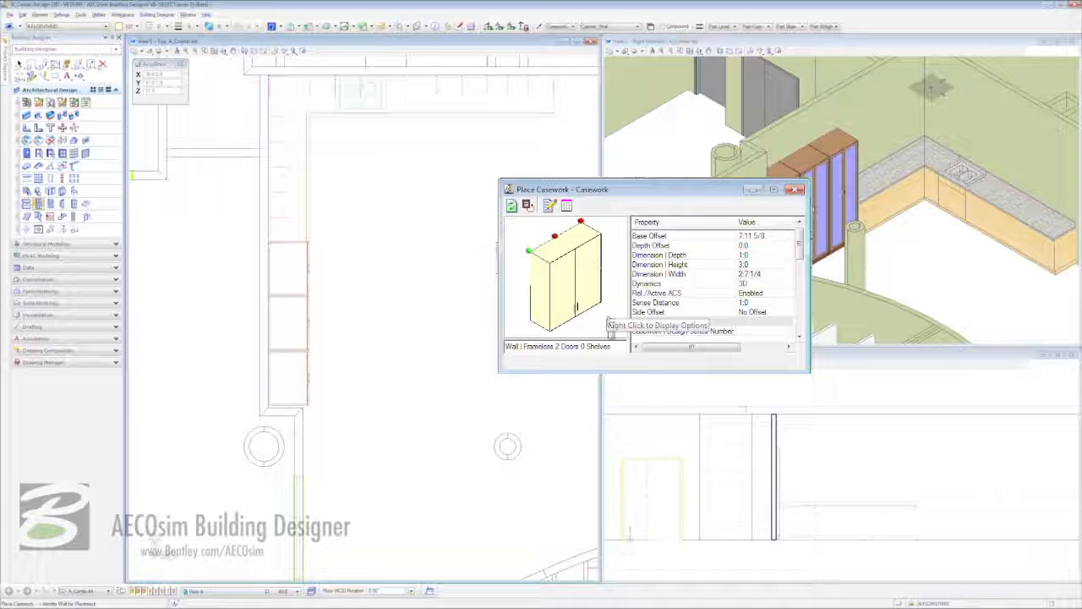
click(618, 347)
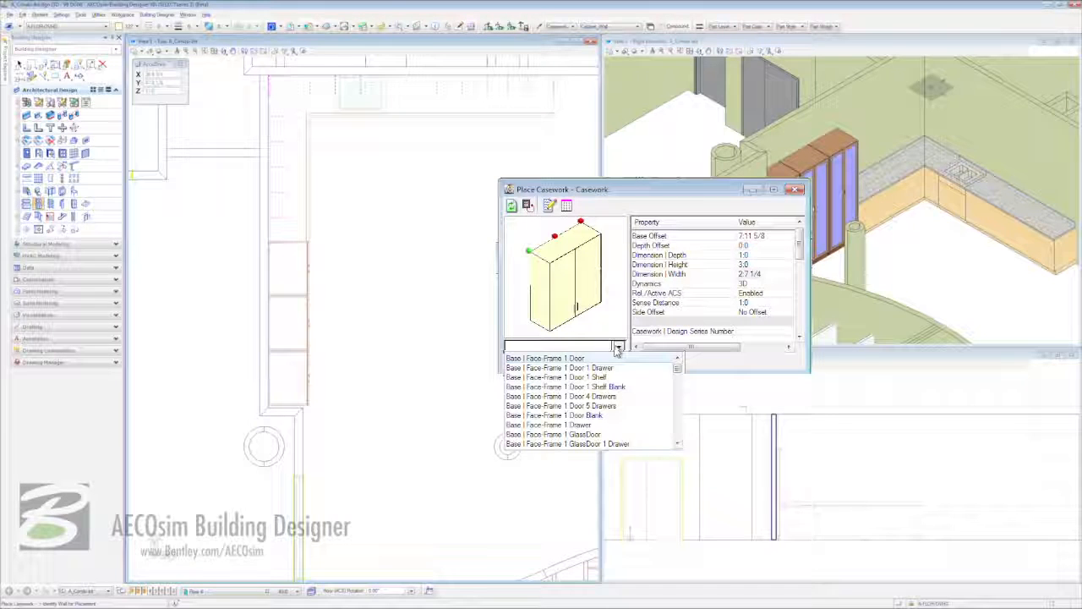
drag(677, 369, 665, 437)
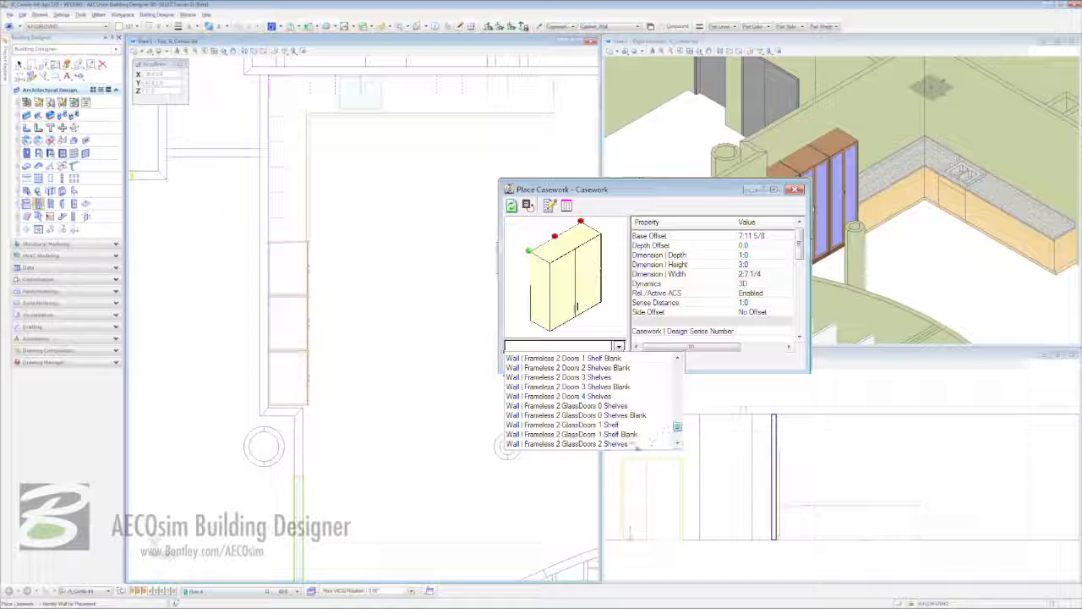
click(634, 444)
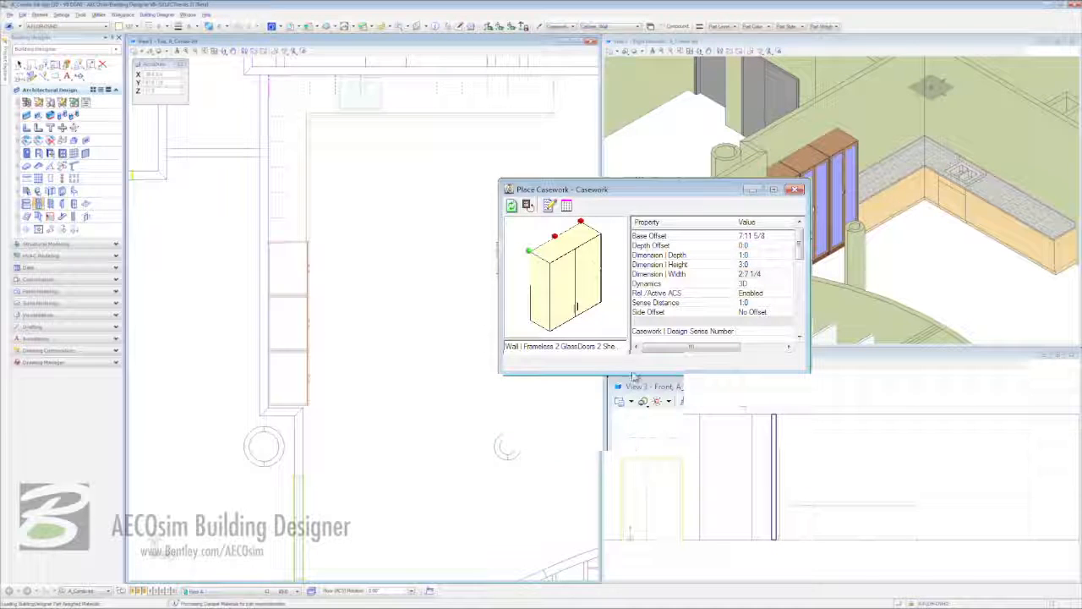
- Set the glass-door wall cabinet's height to 3:0 and width to 2:7 1/4, and place it on the side wall beside the tall cabinets
click(757, 265)
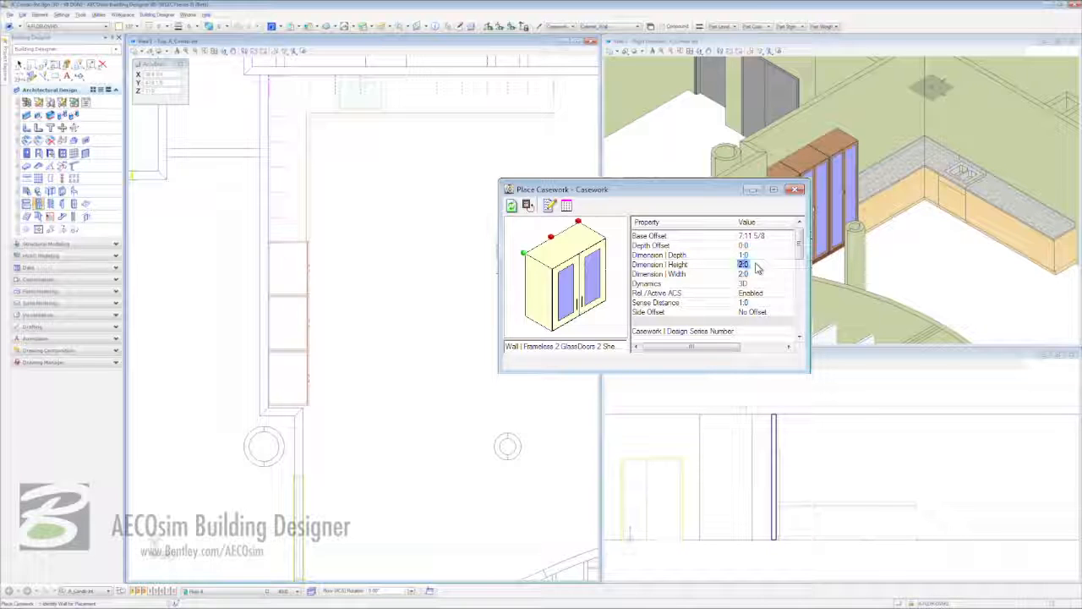
click(752, 285)
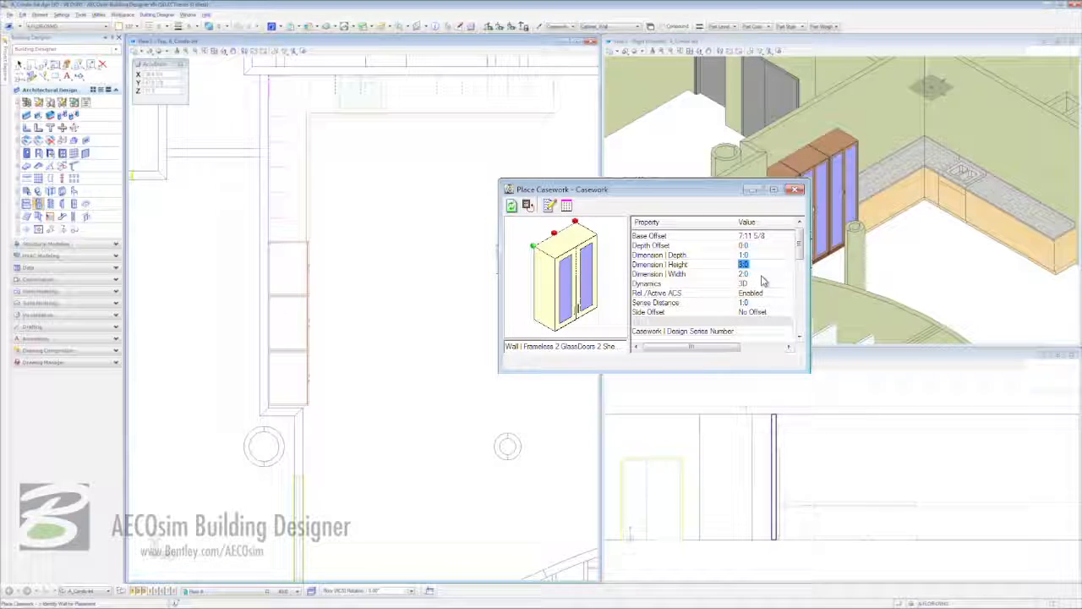
click(760, 274)
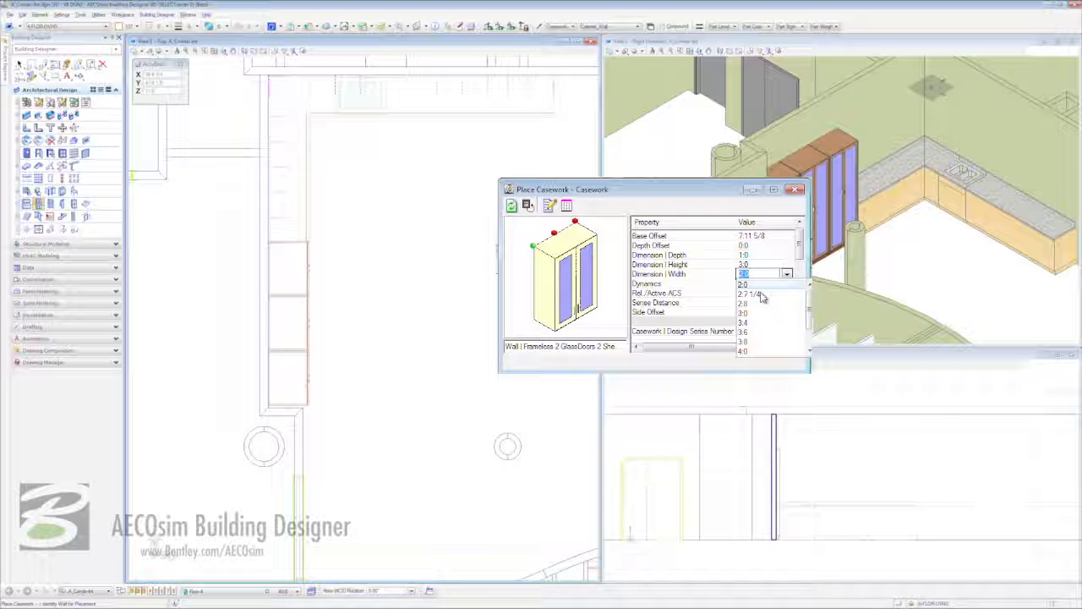
click(759, 293)
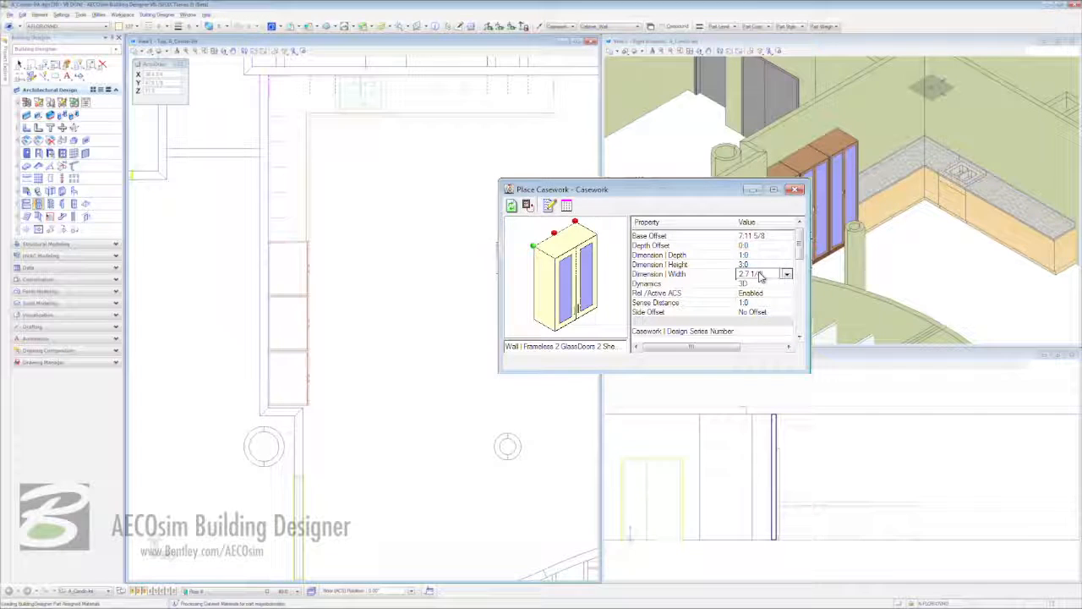
mouse_move(798, 239)
mouse_down()
mouse_move(795, 330)
mouse_move(798, 245)
mouse_up()
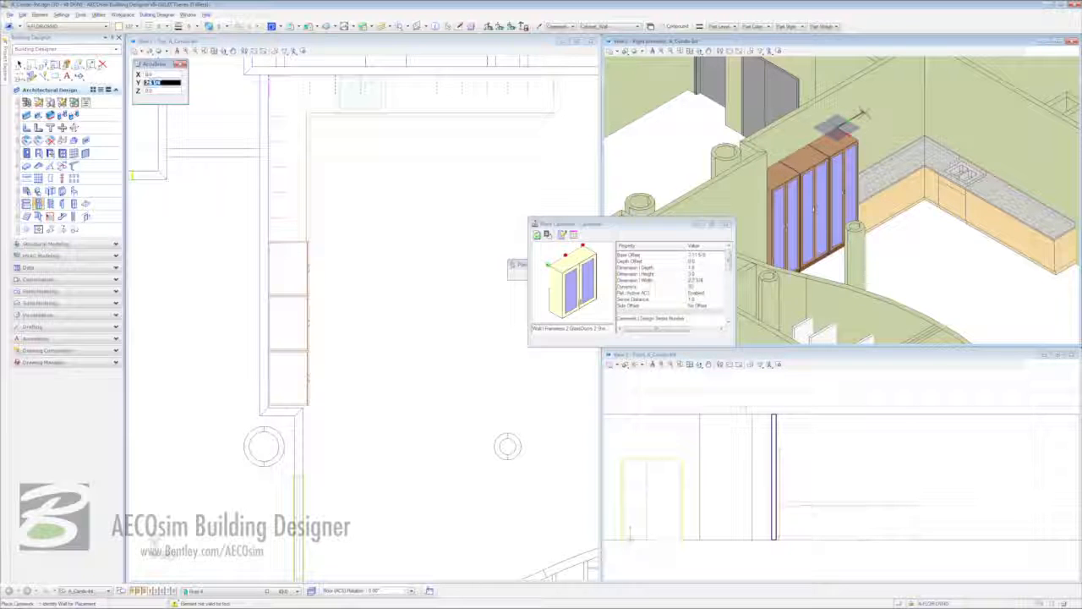
key(Escape)
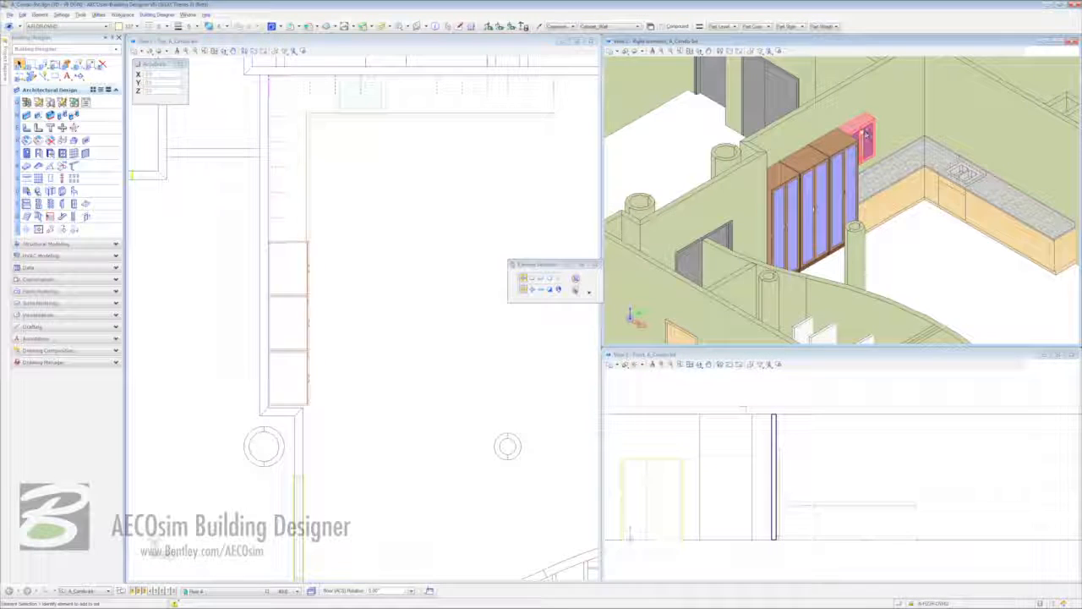
- Make two copies of the glass-door wall cabinet in a row along the side wall up to the kitchen corner
click(865, 129)
right_click(865, 127)
click(895, 121)
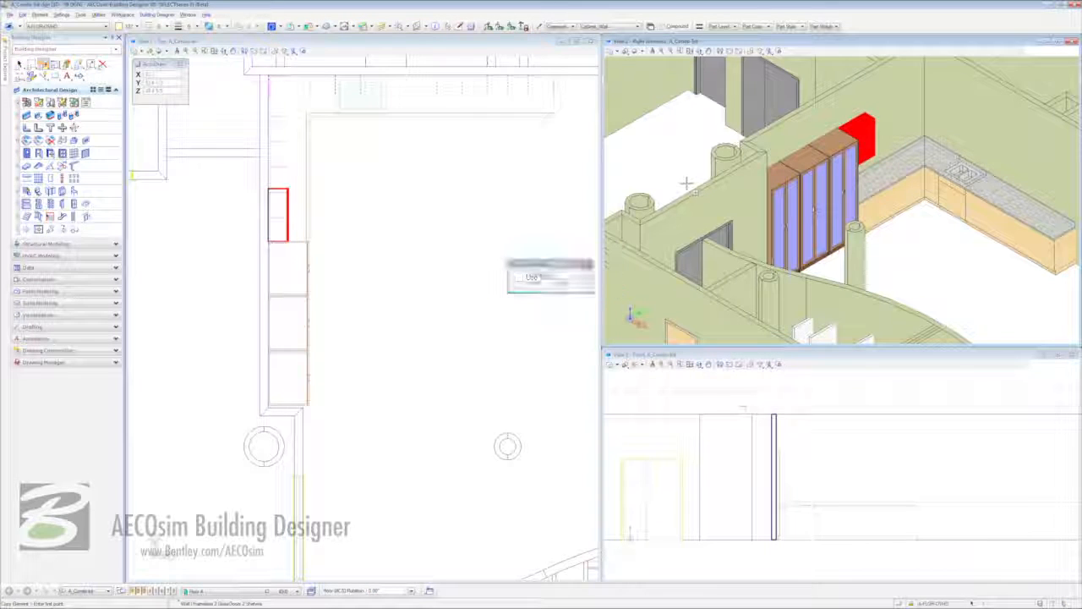
click(841, 129)
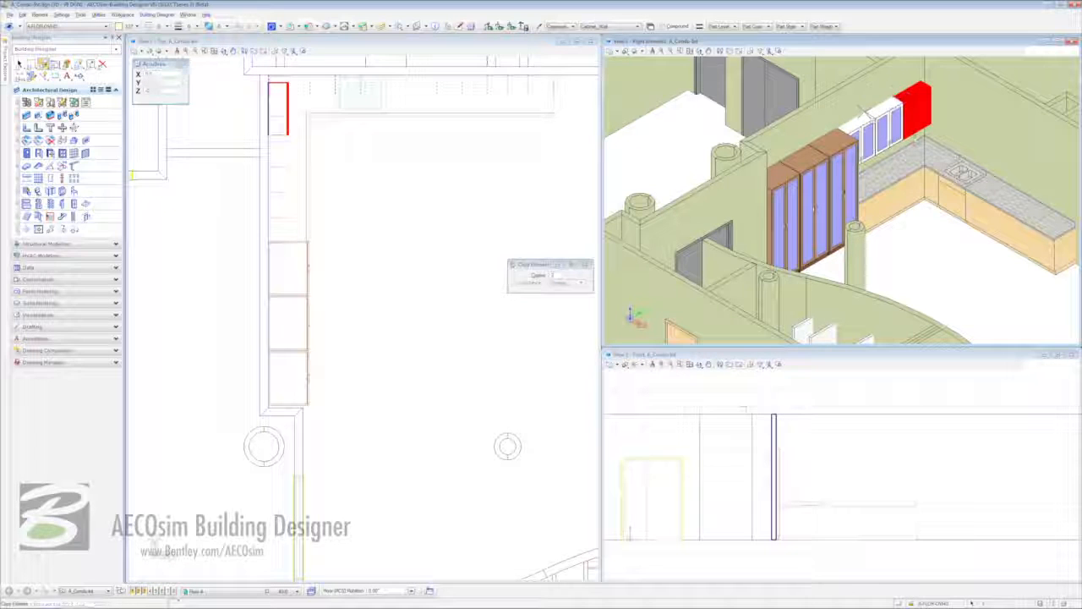
click(860, 110)
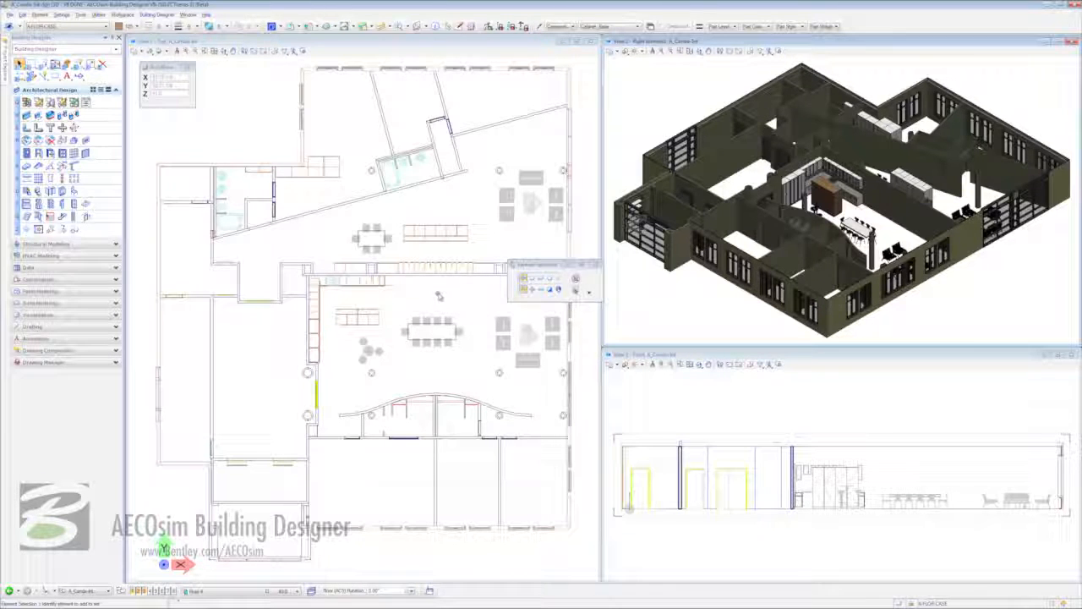
- Move the front view's section clip plane to cut through the bathrooms behind the curved wall, and deselect the clip volume
click(805, 435)
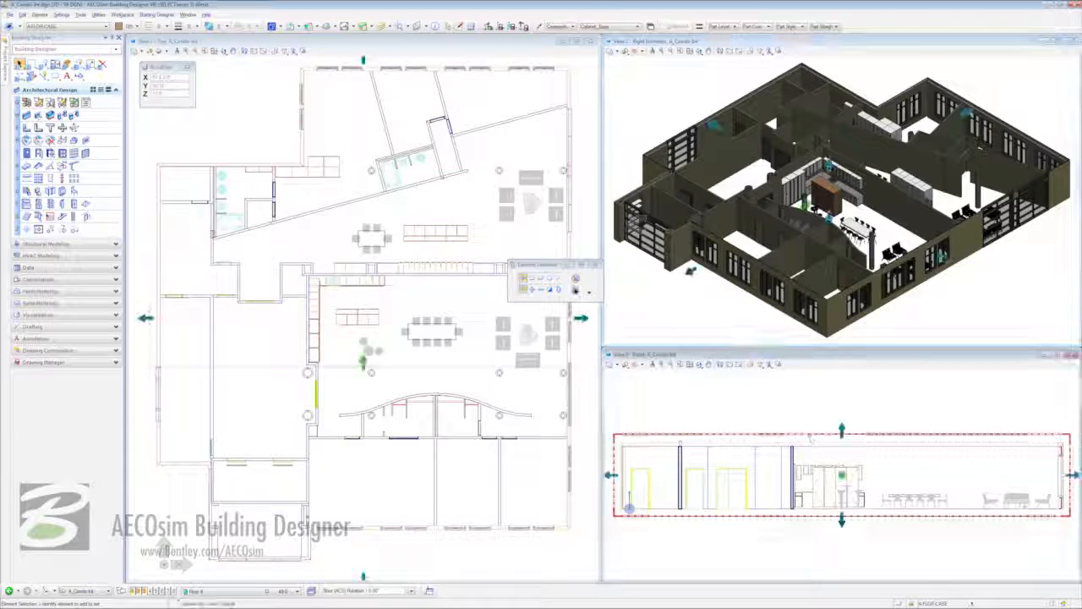
drag(363, 365, 364, 434)
click(364, 428)
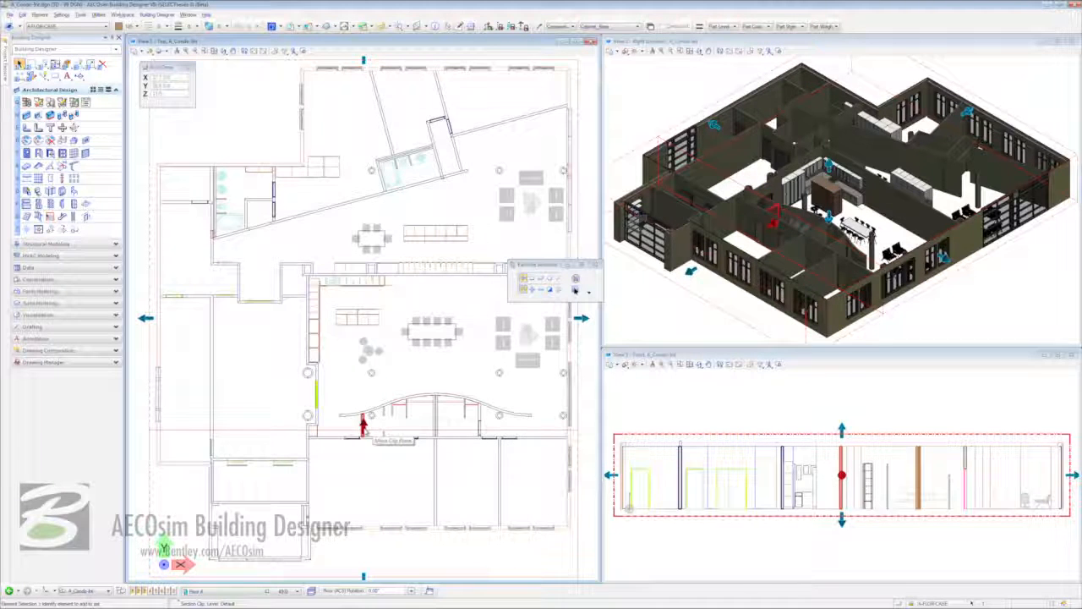
click(364, 423)
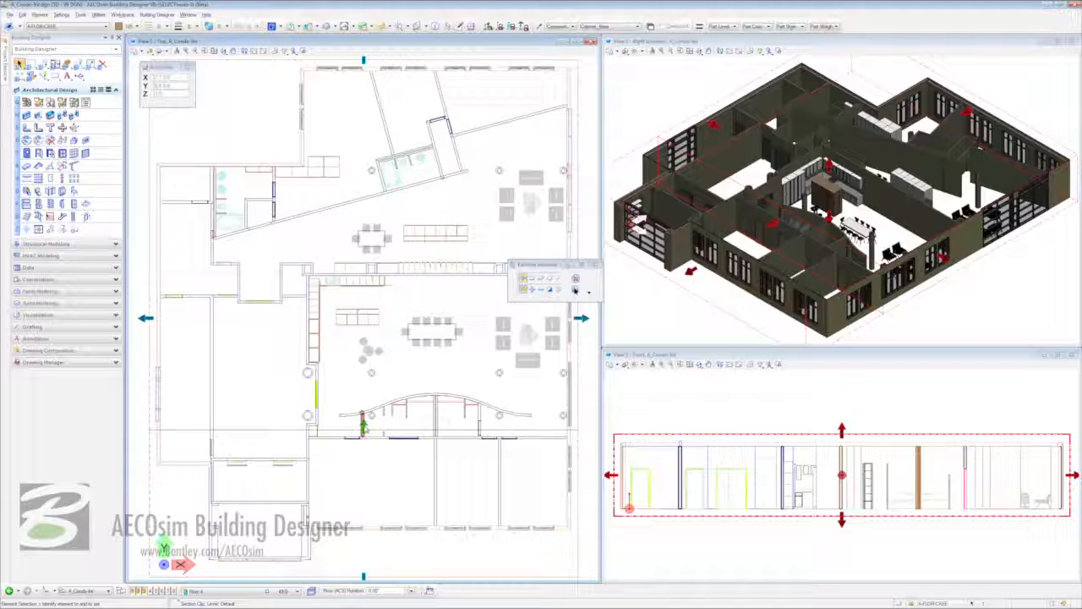
click(342, 388)
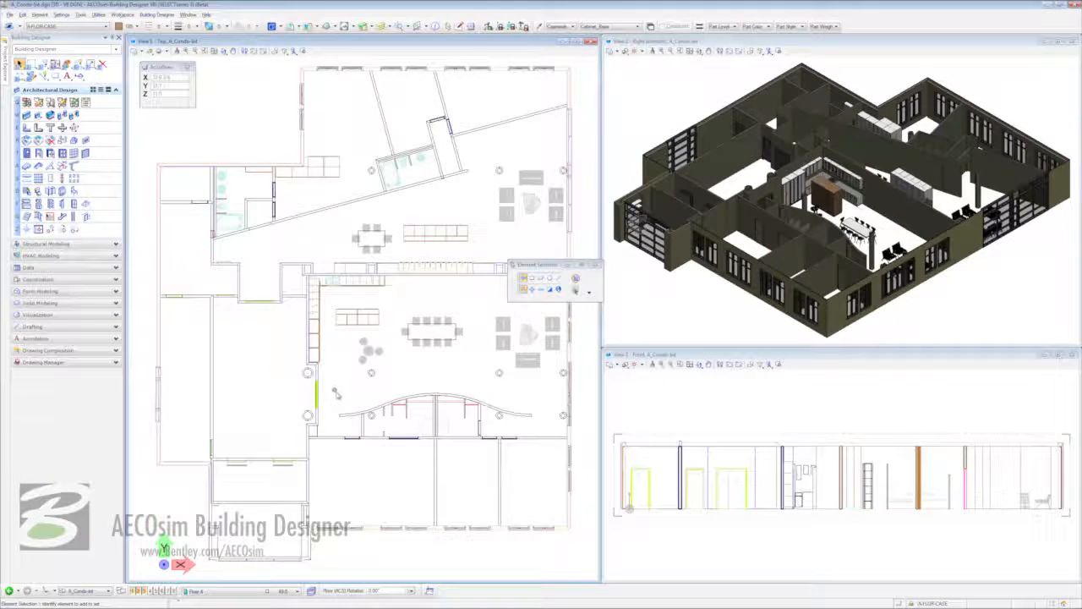
- Isolate the elements of the curved-wall bathroom area and fit all three views to them
drag(330, 383, 534, 449)
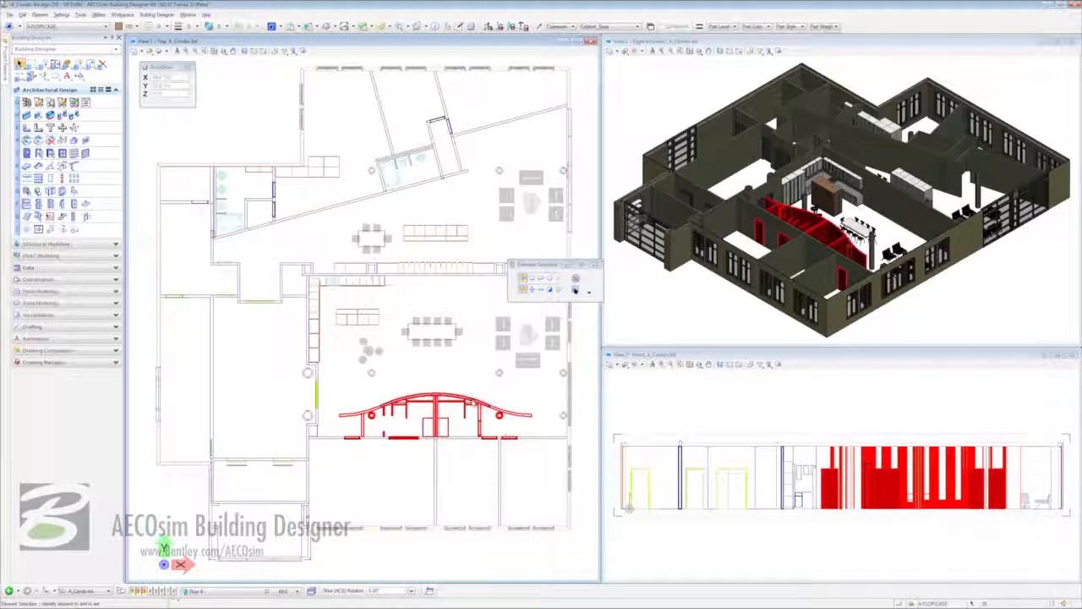
right_click(525, 372)
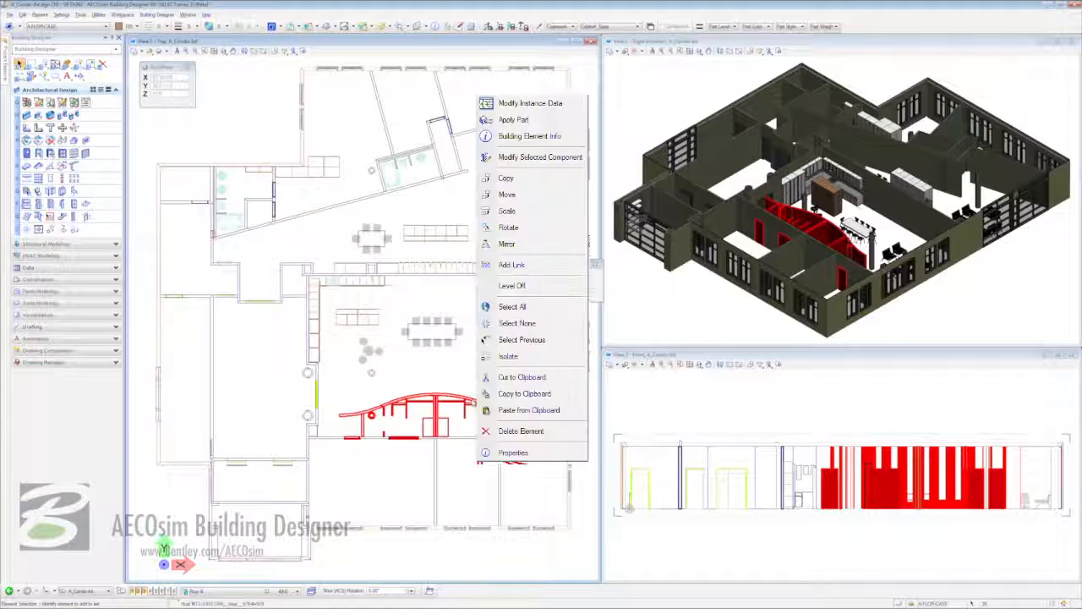
click(511, 356)
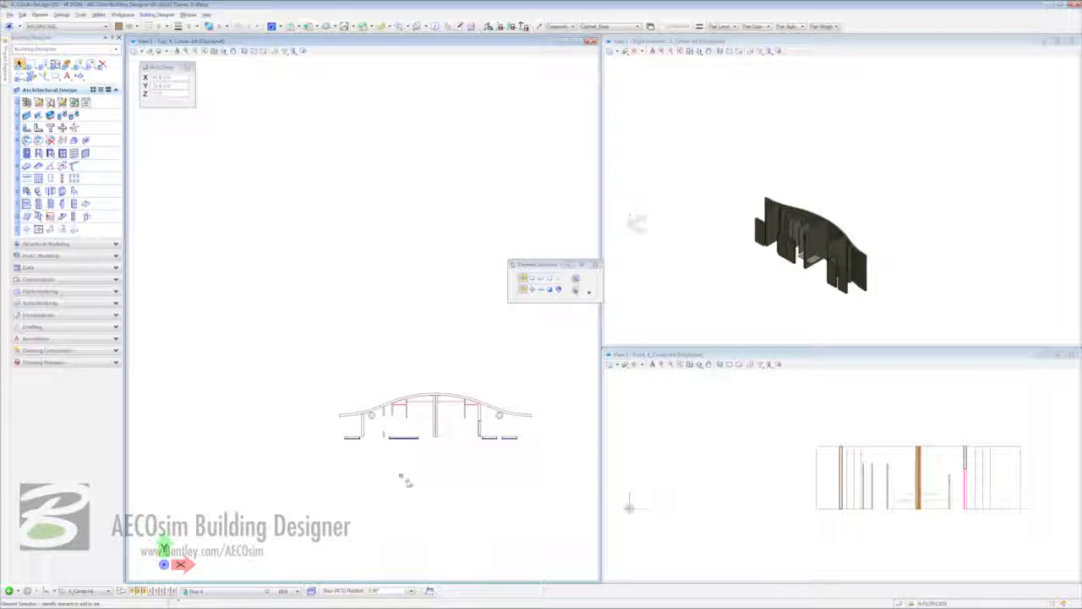
click(214, 51)
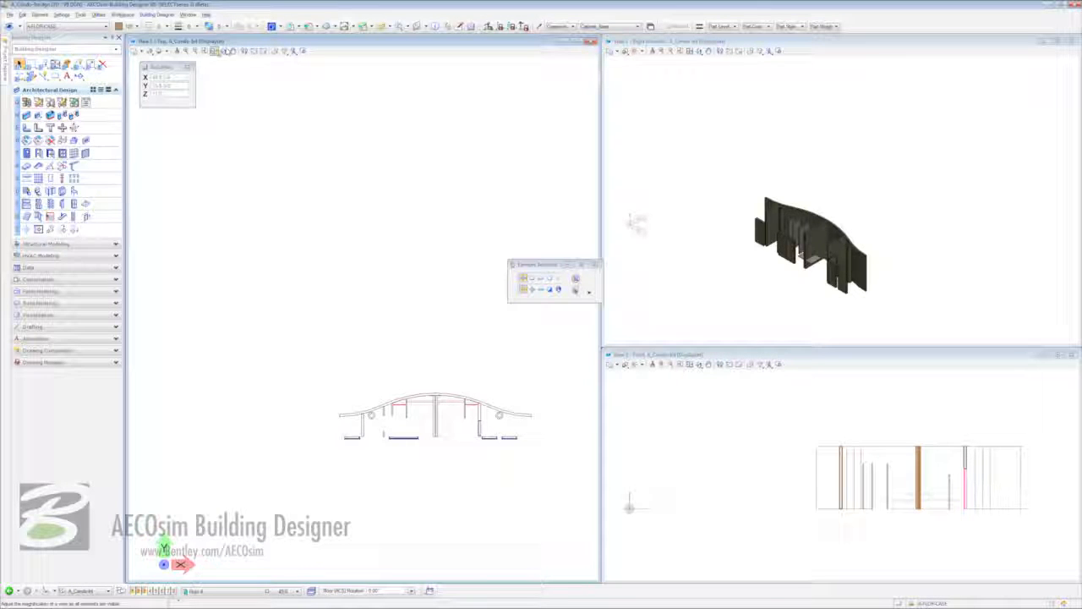
click(876, 167)
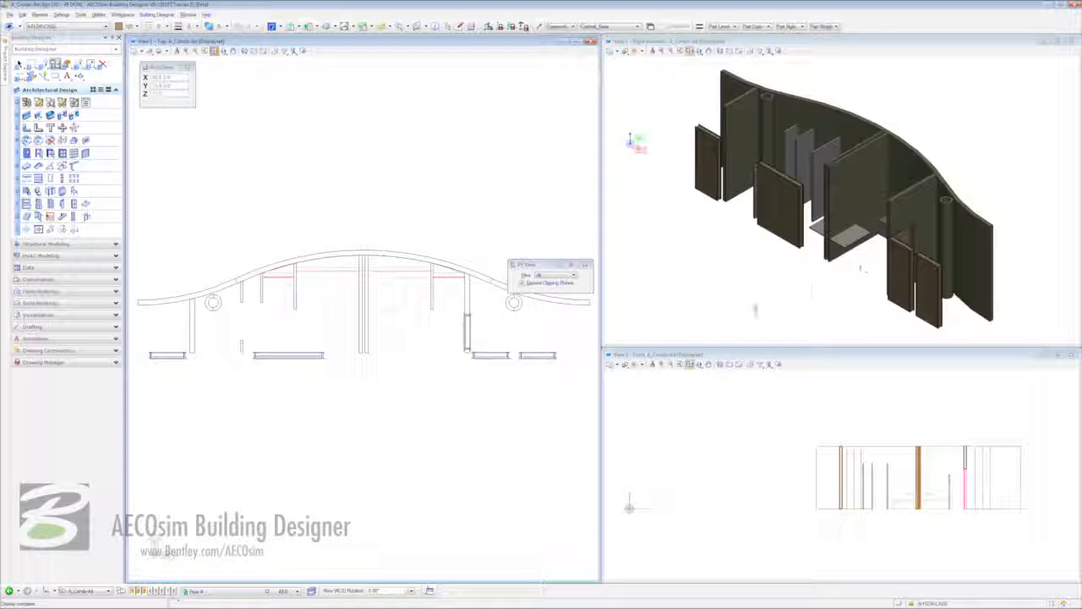
right_click(735, 308)
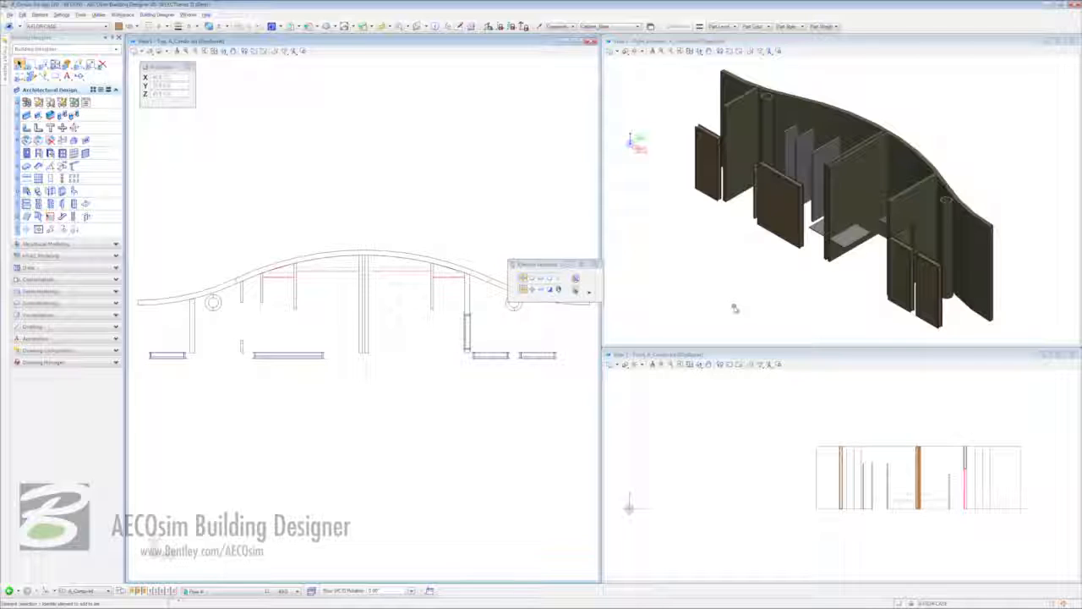
click(725, 387)
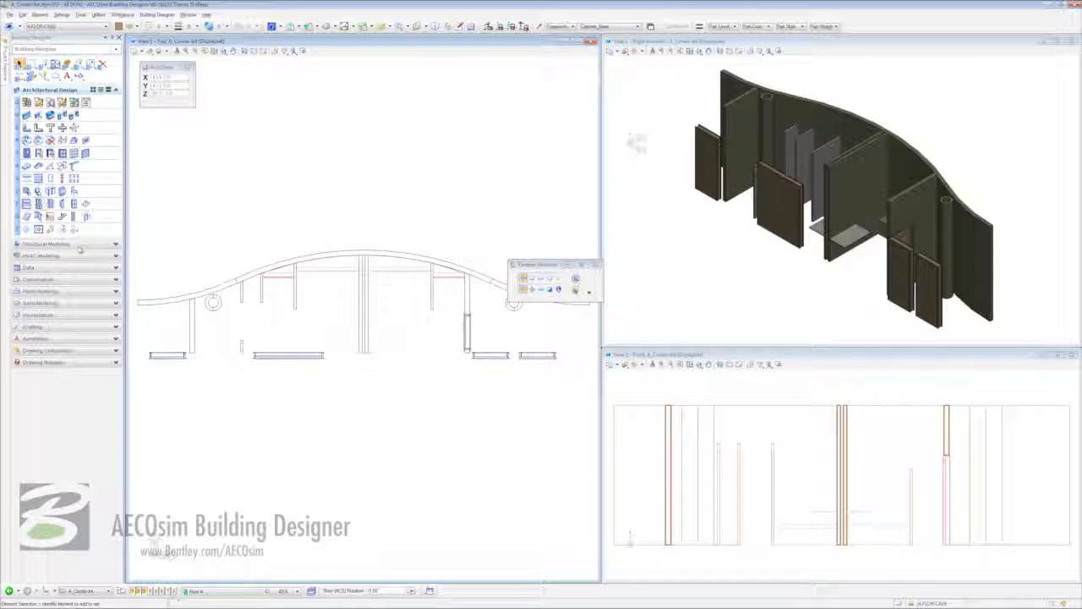
- Start placing a plumbing fixture of type Tub | 60x36 with its base offset set to 0:0
click(26, 192)
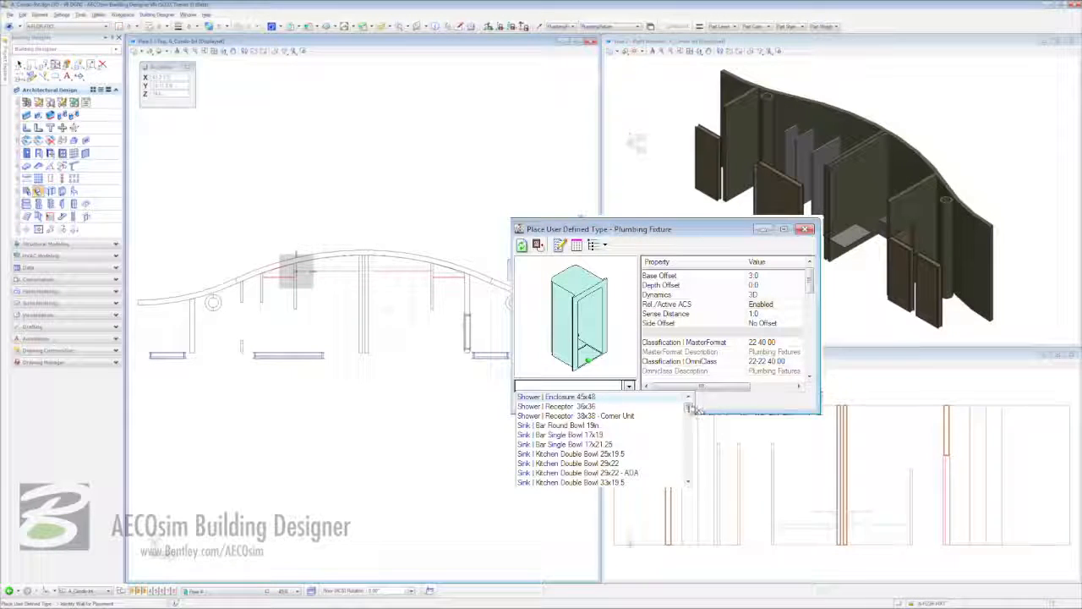
drag(688, 404, 688, 455)
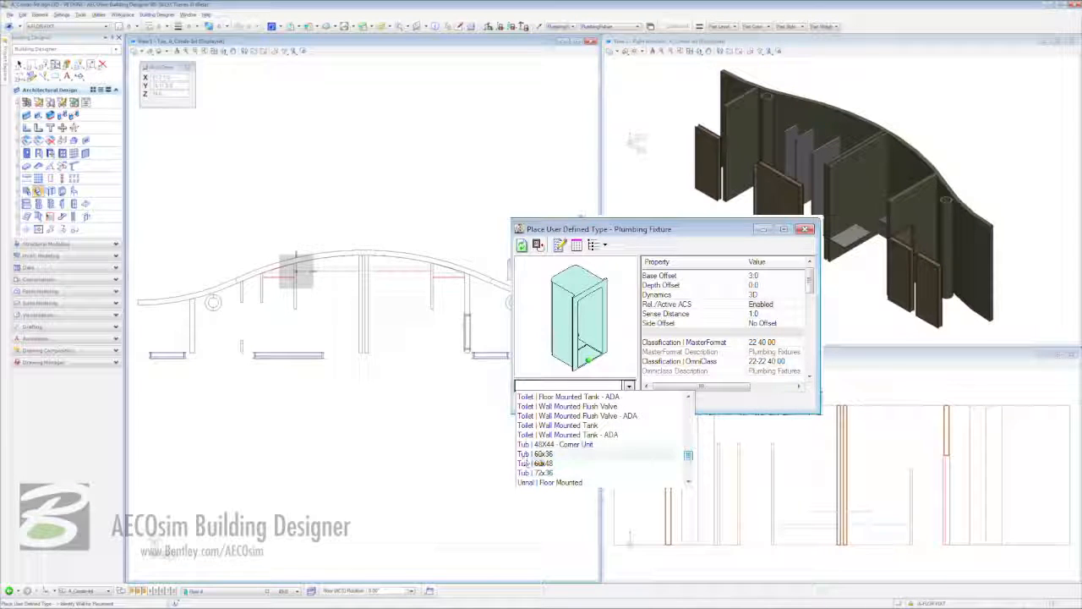
click(528, 454)
click(765, 276)
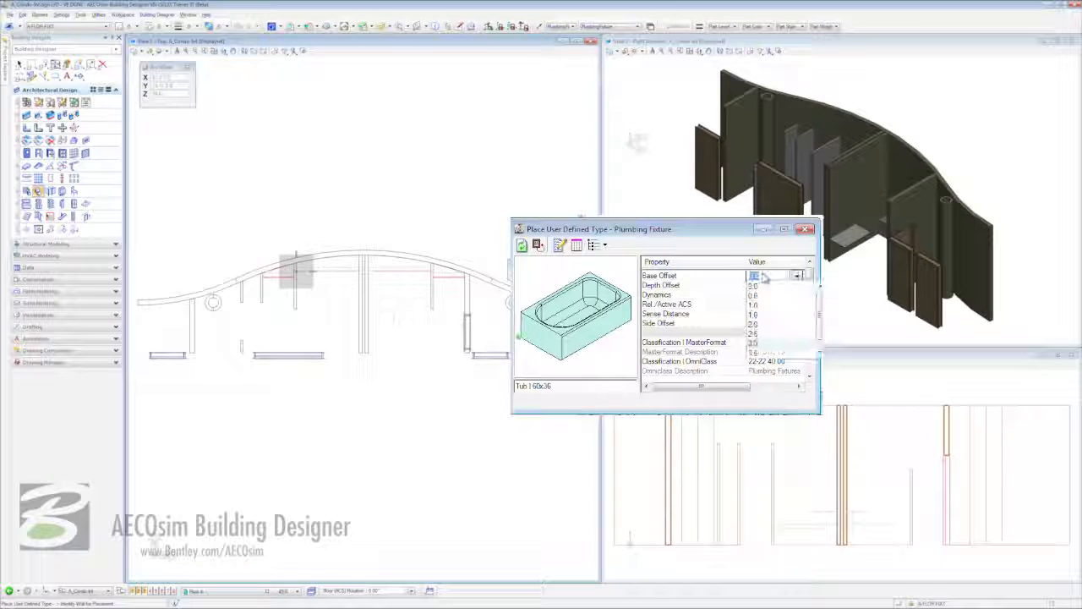
click(763, 288)
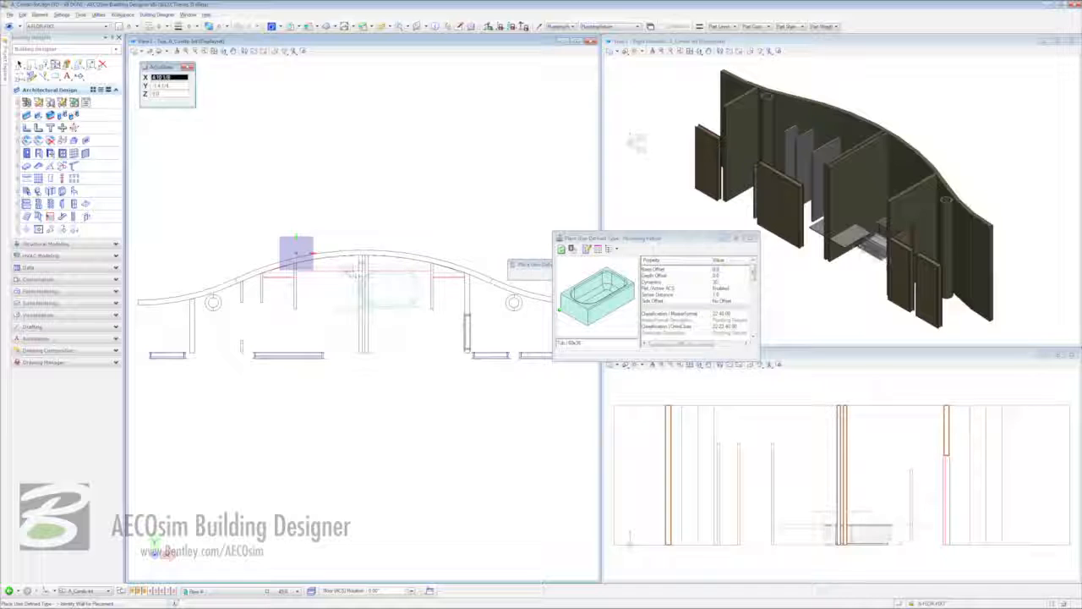
- Place the tub against the bathroom's back wall and move it into the alcove between the short partition and the central double wall
right_click(295, 269)
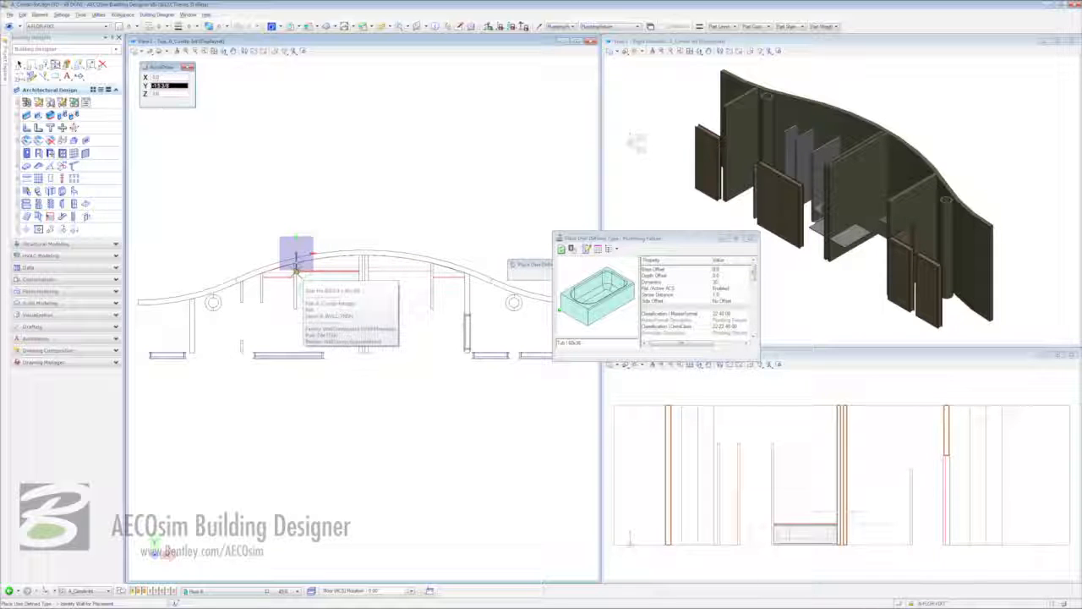
click(296, 271)
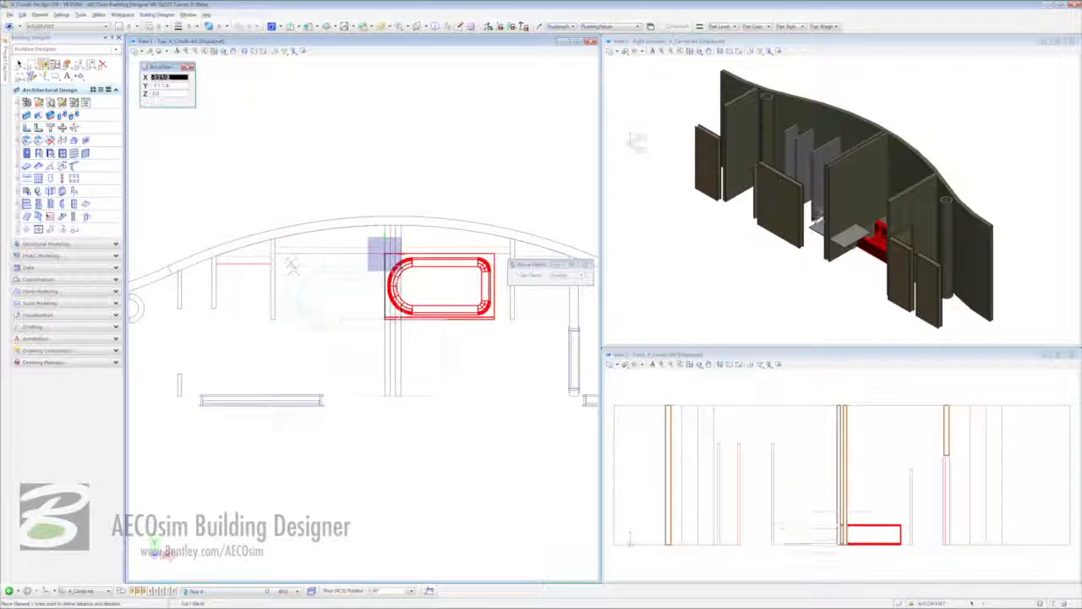
click(276, 255)
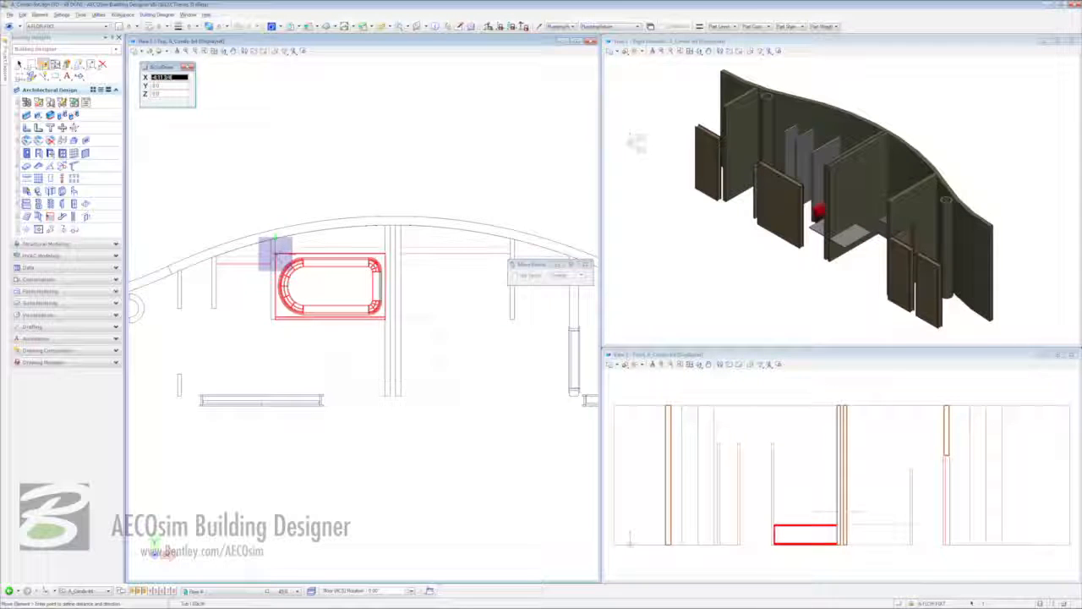
right_click(275, 256)
click(282, 348)
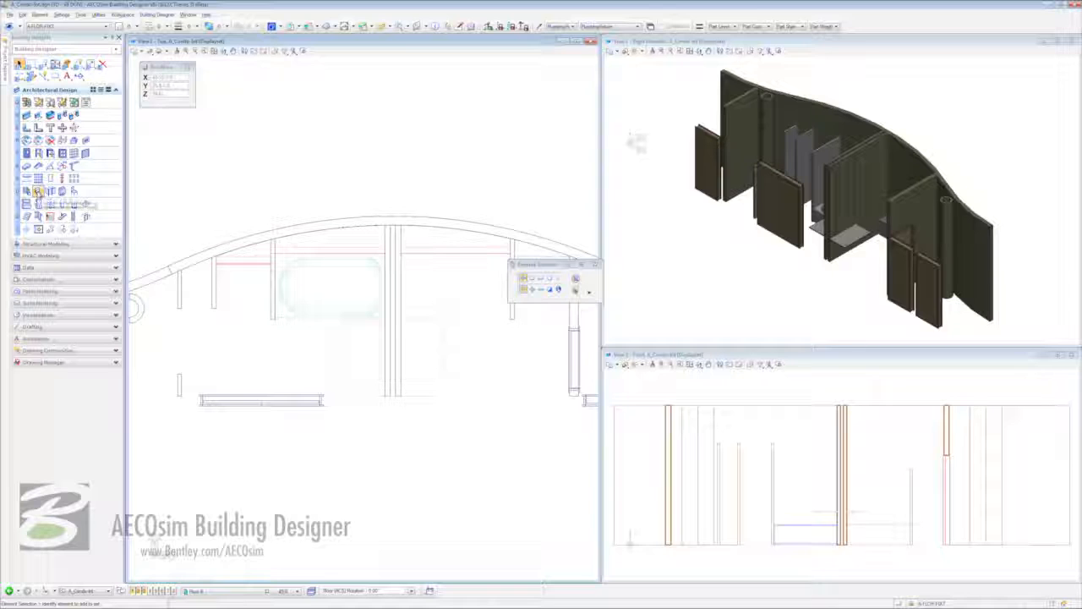
- Place a Toilet | Floor Mounted Tank facing the room in the alcove beside the tub, and delete the backward-facing toilet
click(38, 192)
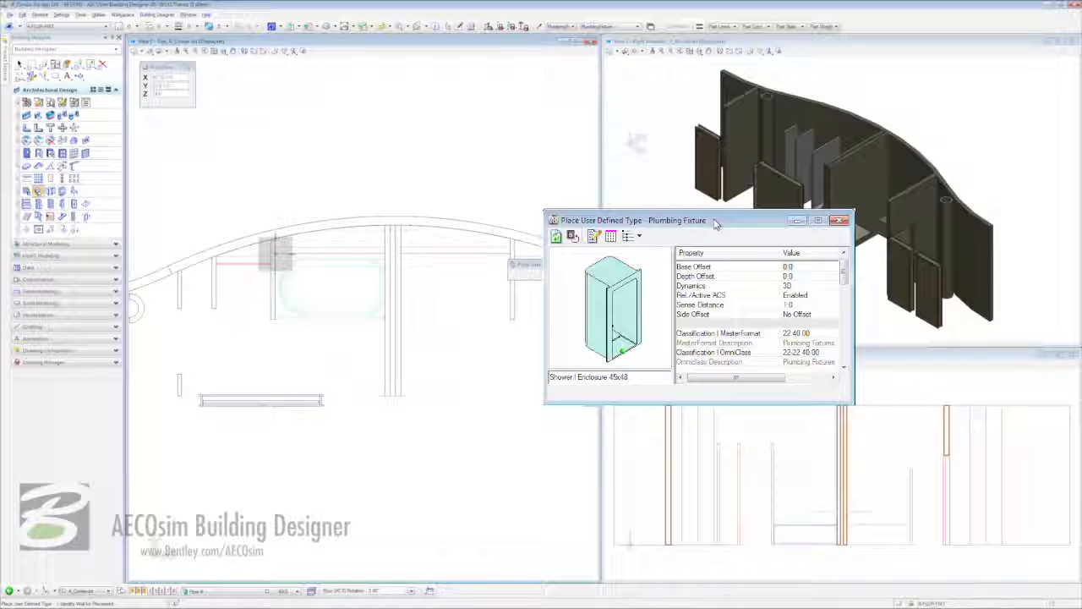
click(664, 379)
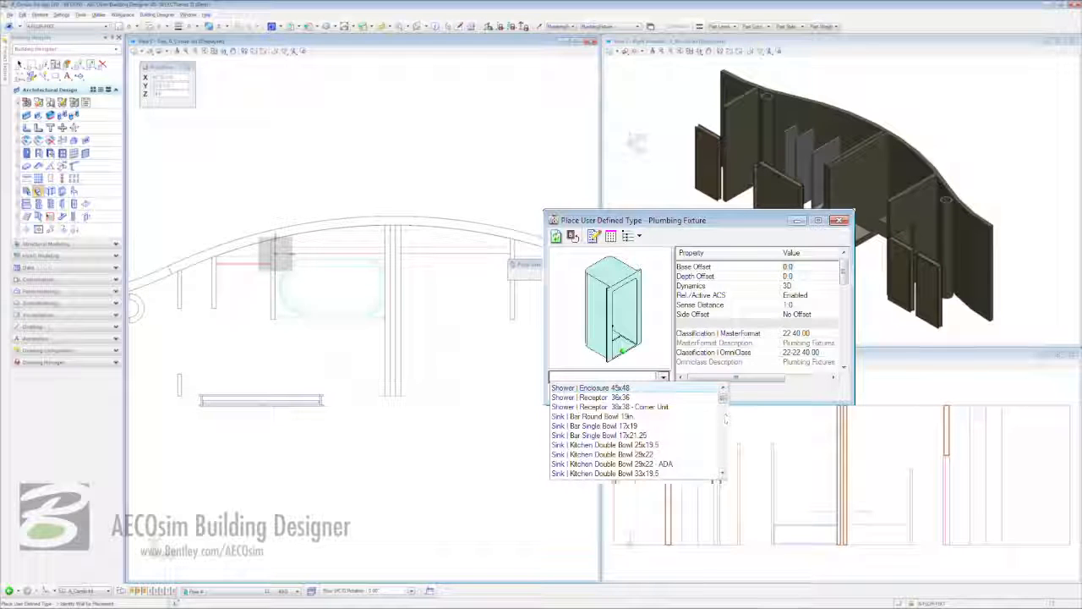
drag(725, 403, 723, 447)
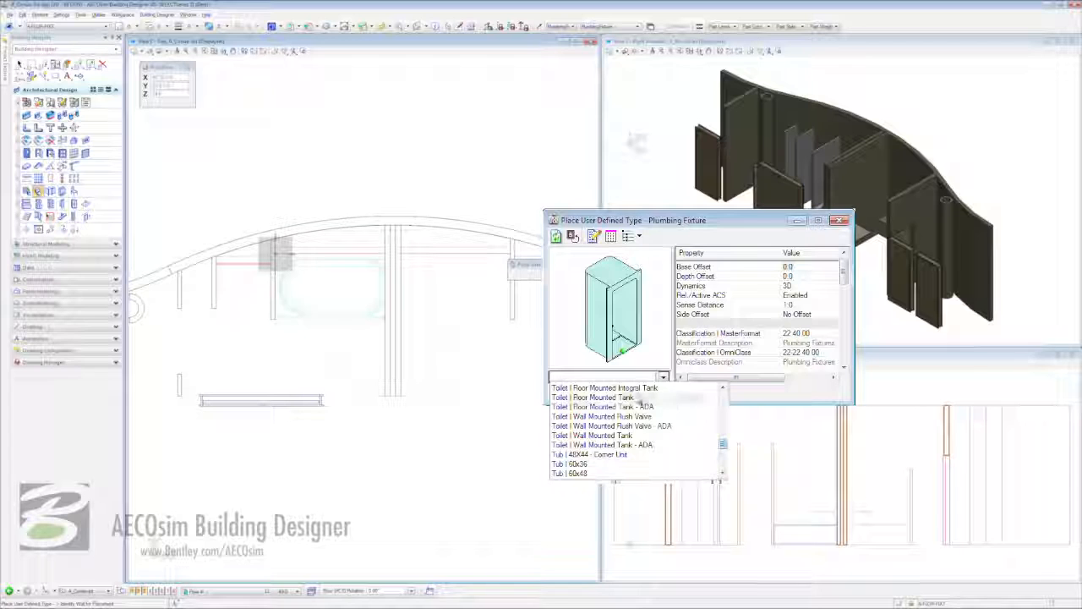
click(603, 397)
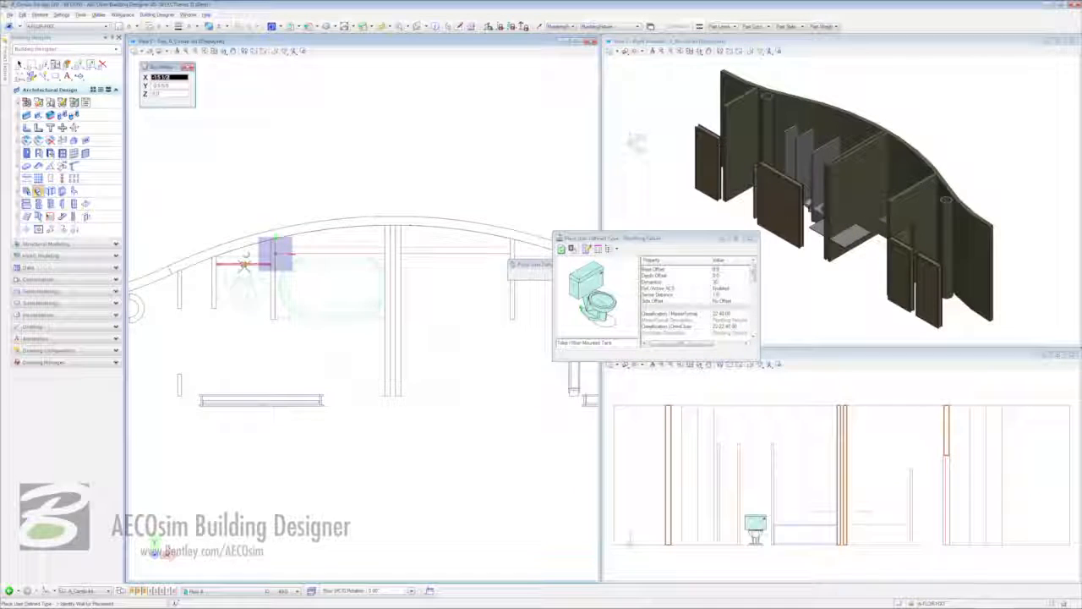
click(243, 265)
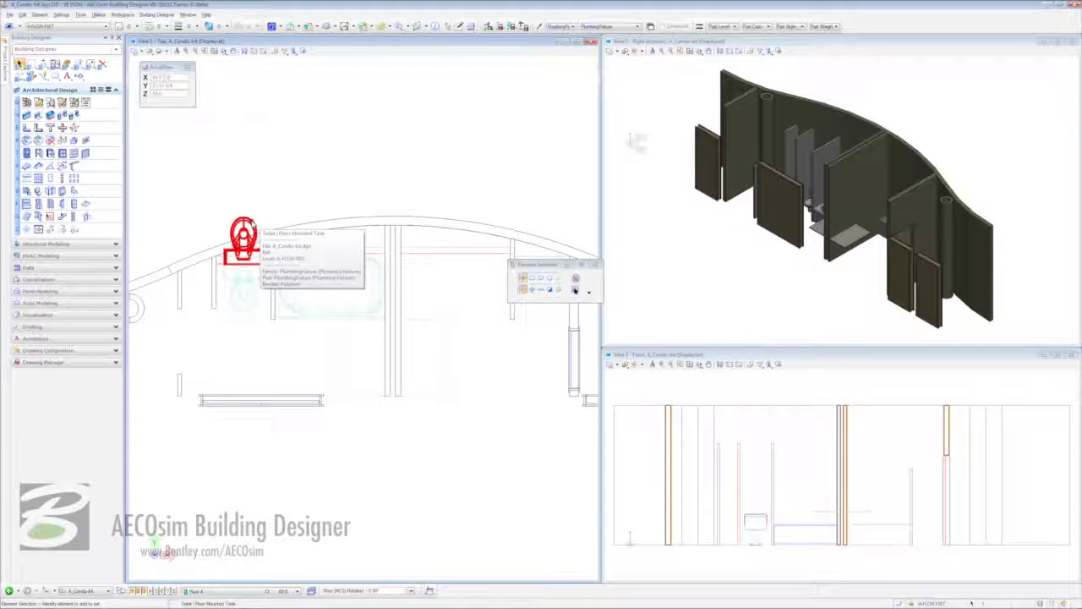
key(Delete)
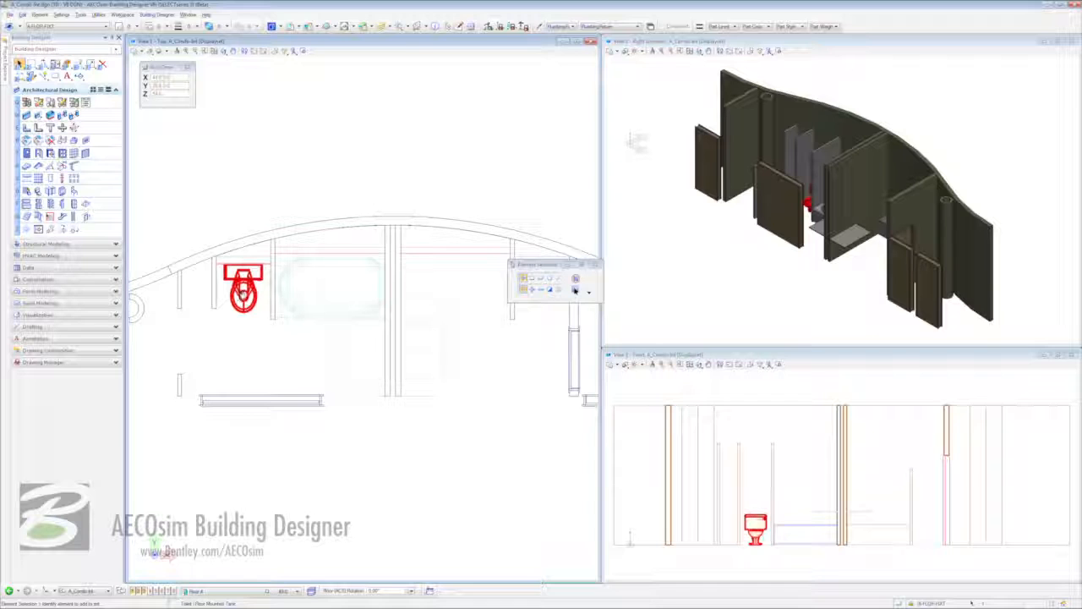
- Mirror a copy of the toilet and tub about a vertical axis through the central double wall into the adjoining bathroom
ctrl+click(293, 314)
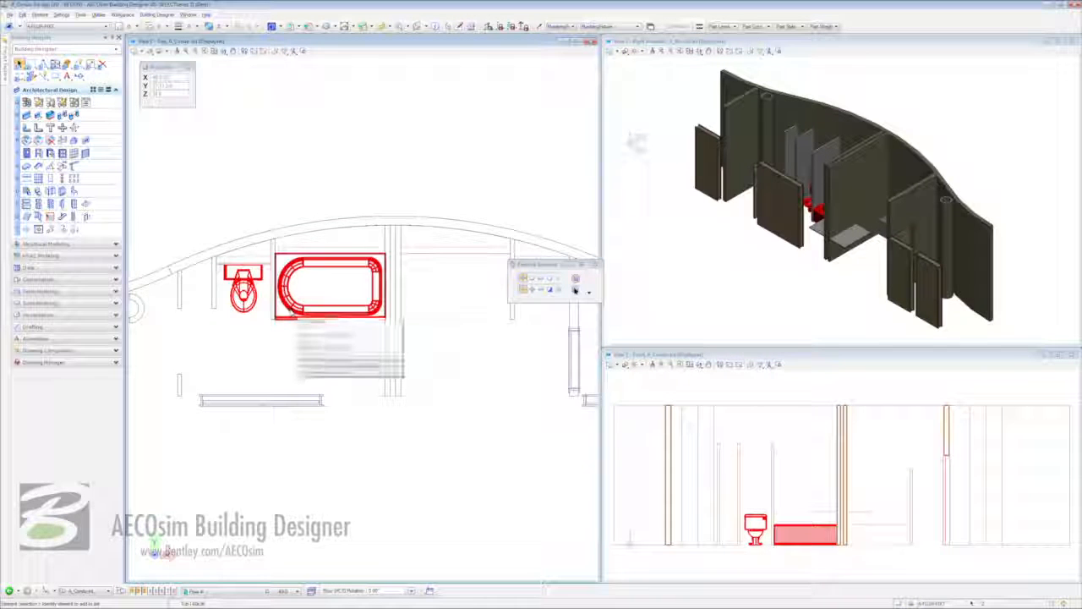
right_click(293, 313)
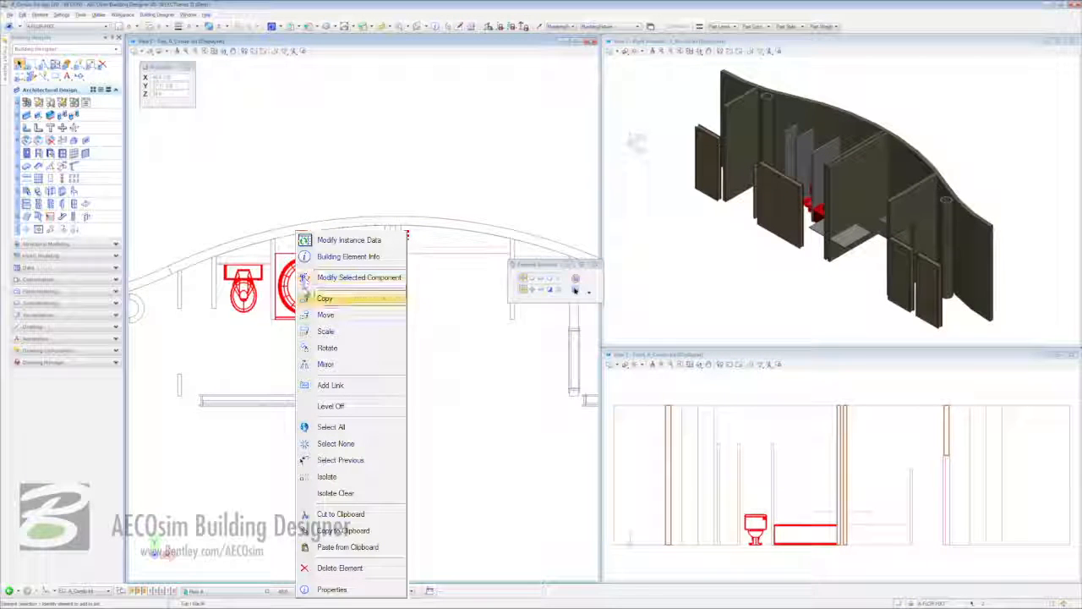
click(326, 364)
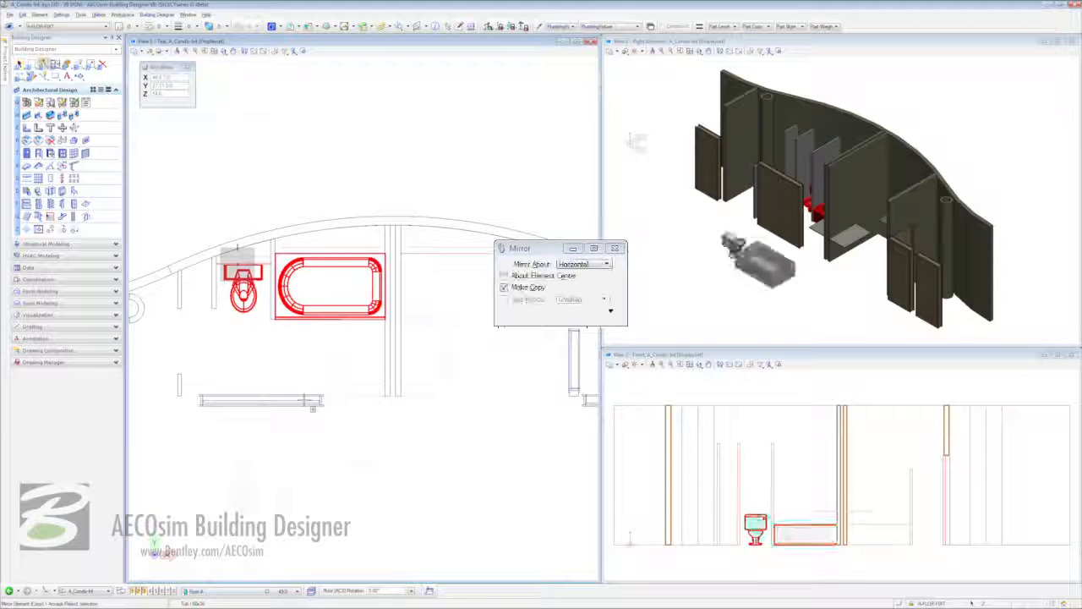
click(583, 264)
click(581, 254)
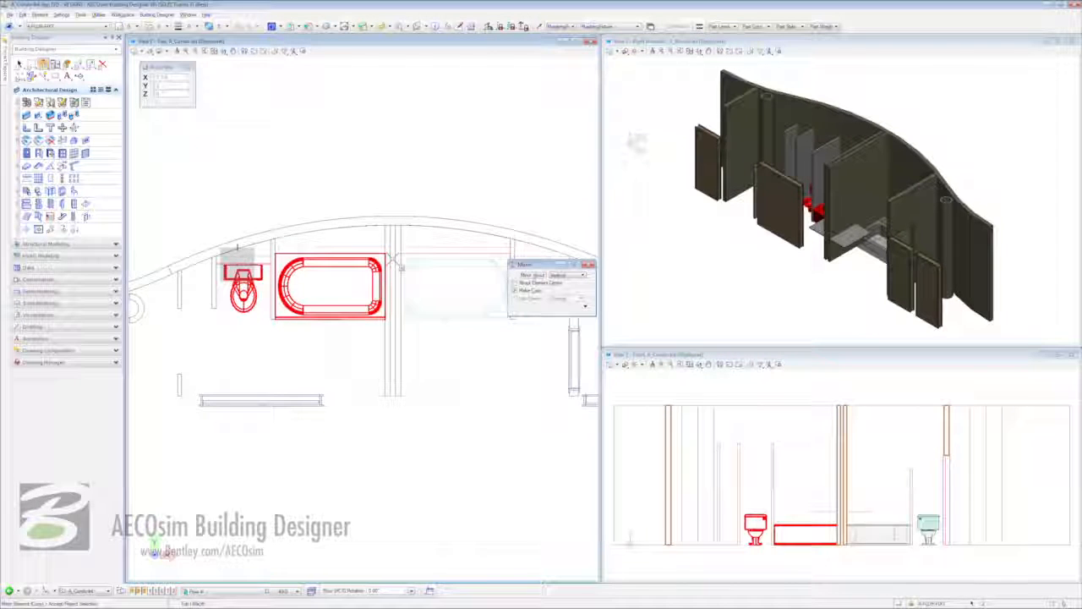
click(393, 260)
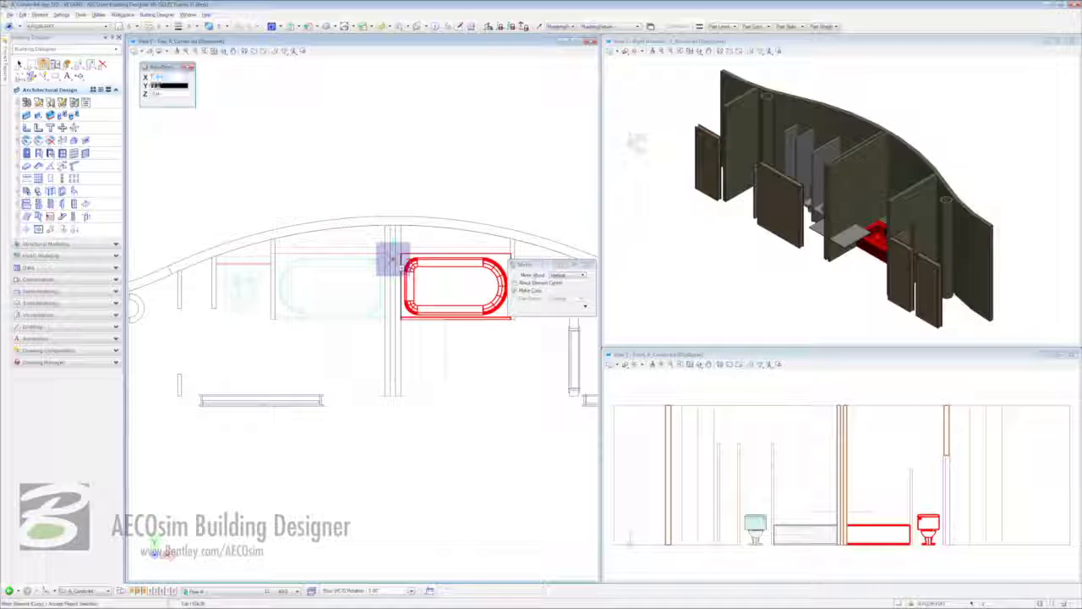
right_click(393, 259)
drag(543, 265, 503, 166)
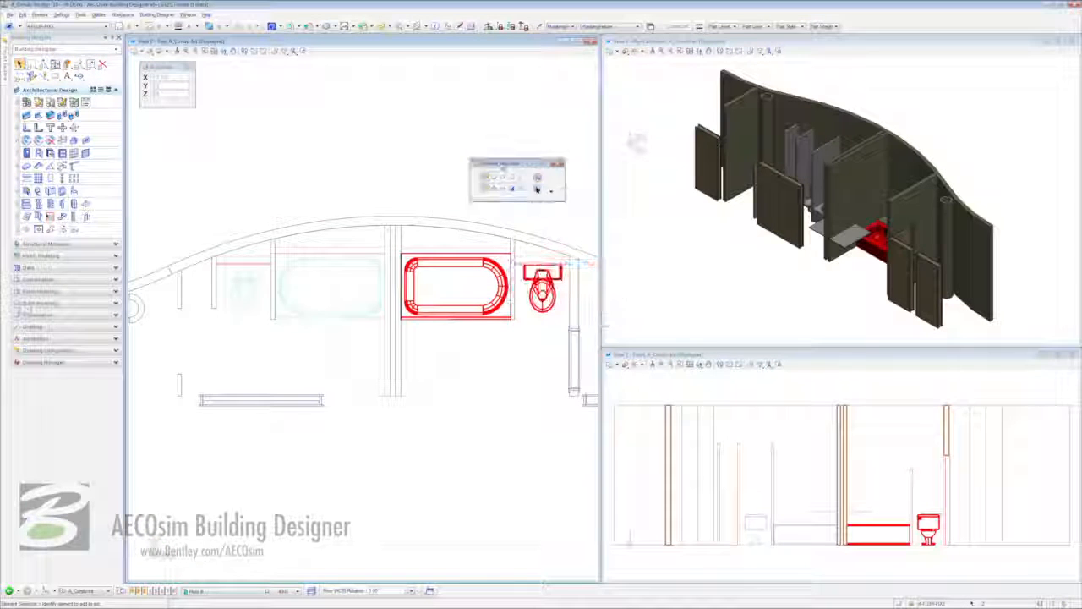
click(401, 164)
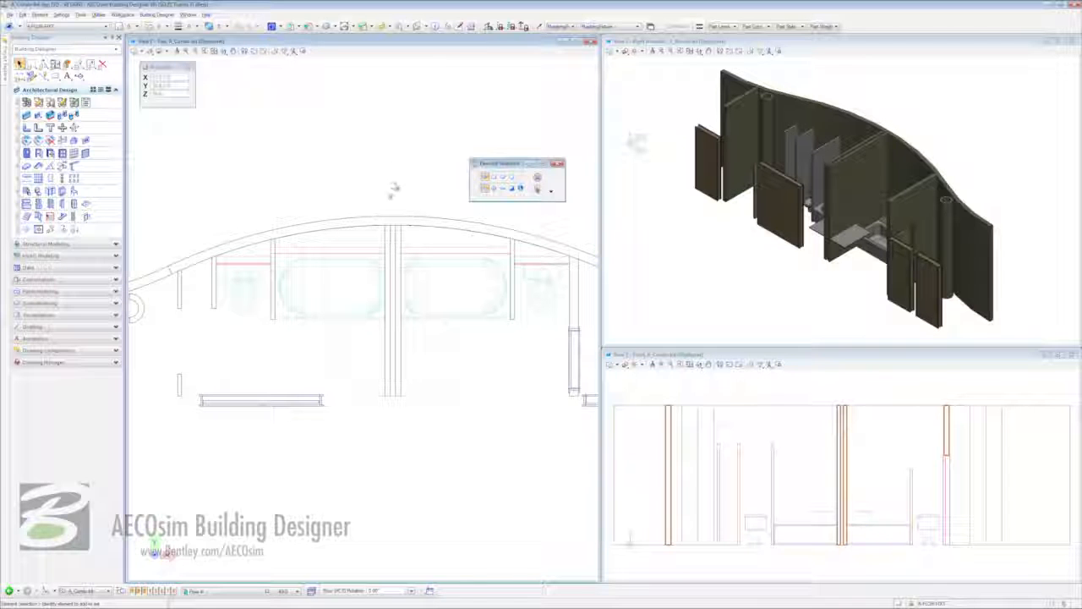
- Clear the isolation of the bathroom elements, fit the top and isometric views to the whole condo, and deselect the curved wall
right_click(365, 221)
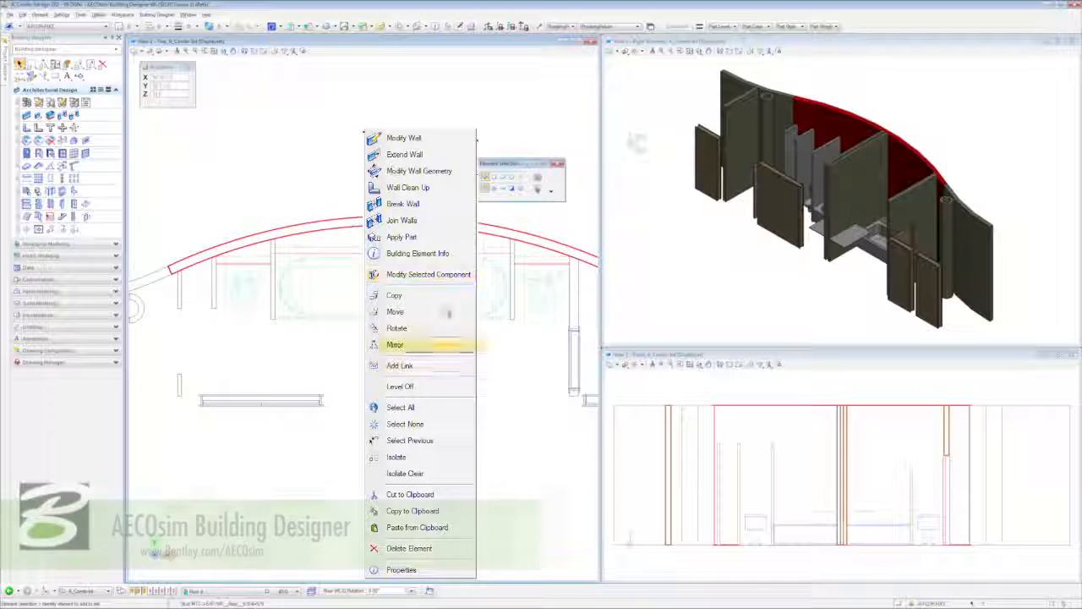
click(434, 481)
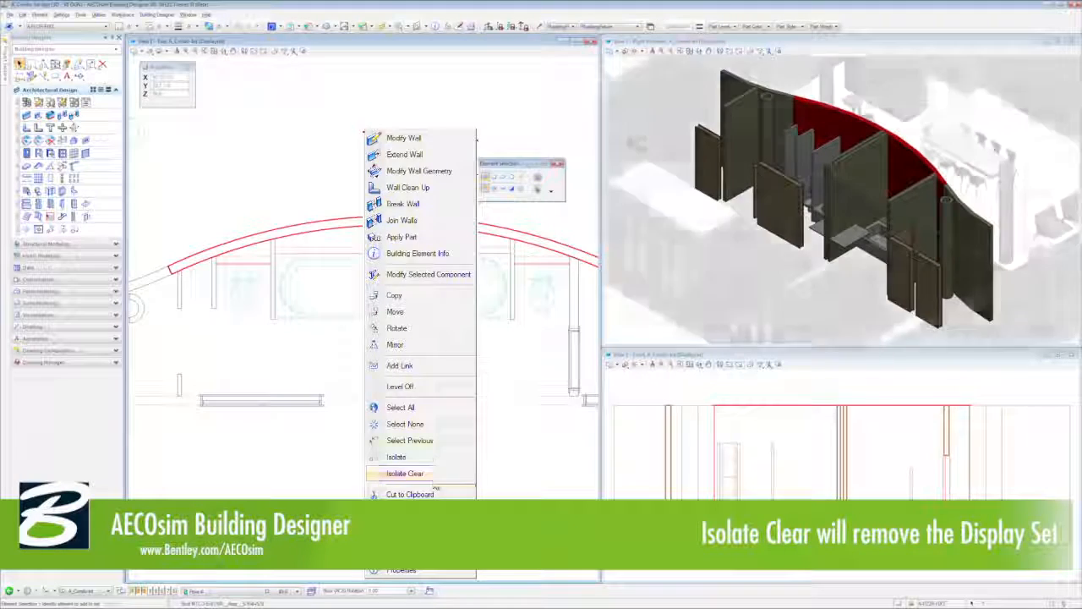
click(214, 51)
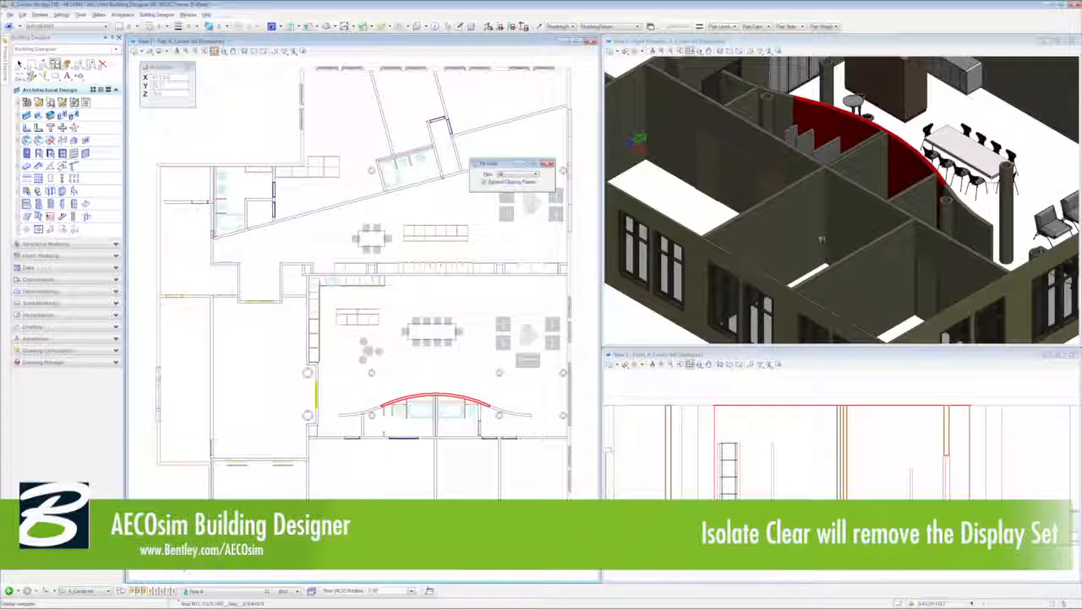
click(689, 208)
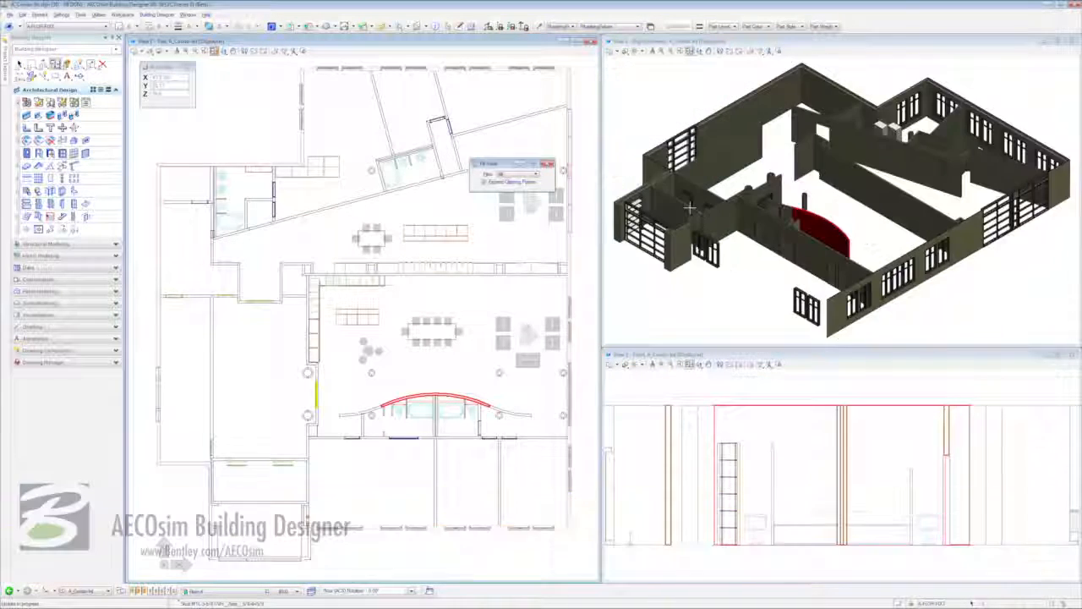
right_click(651, 327)
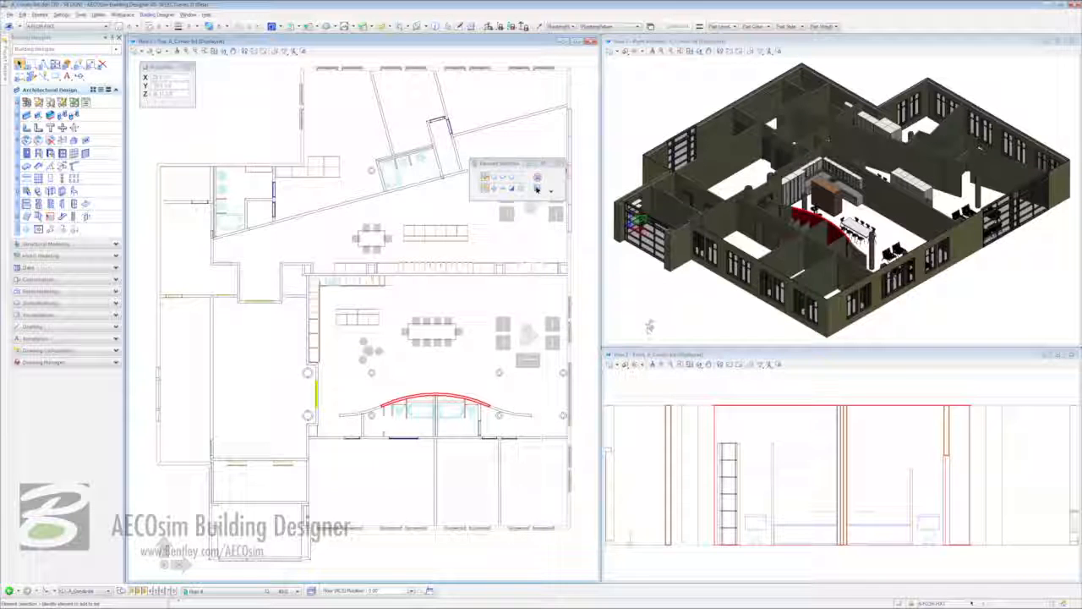
click(653, 385)
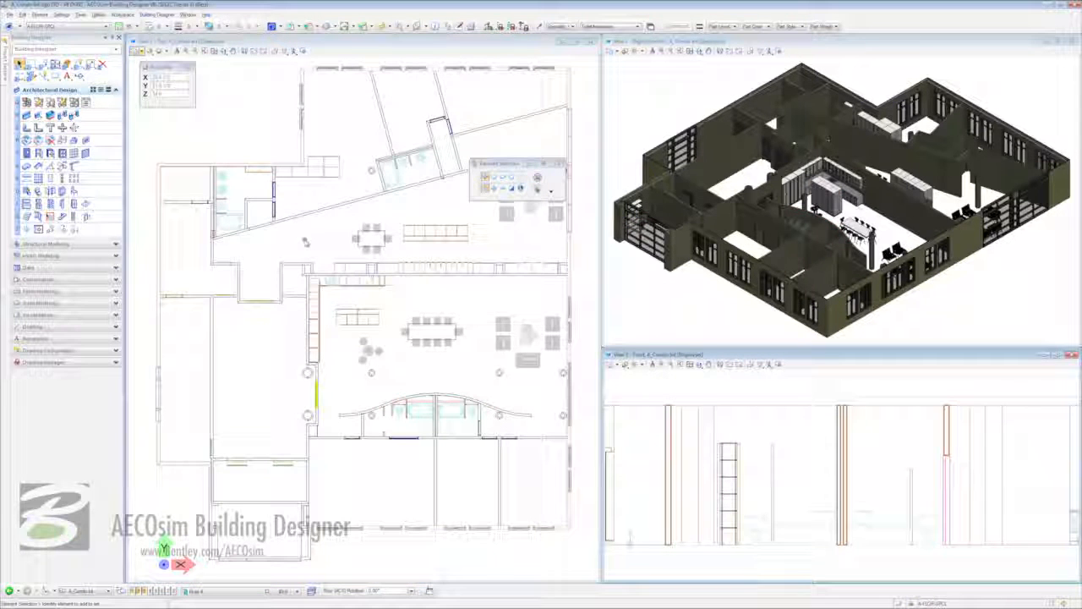